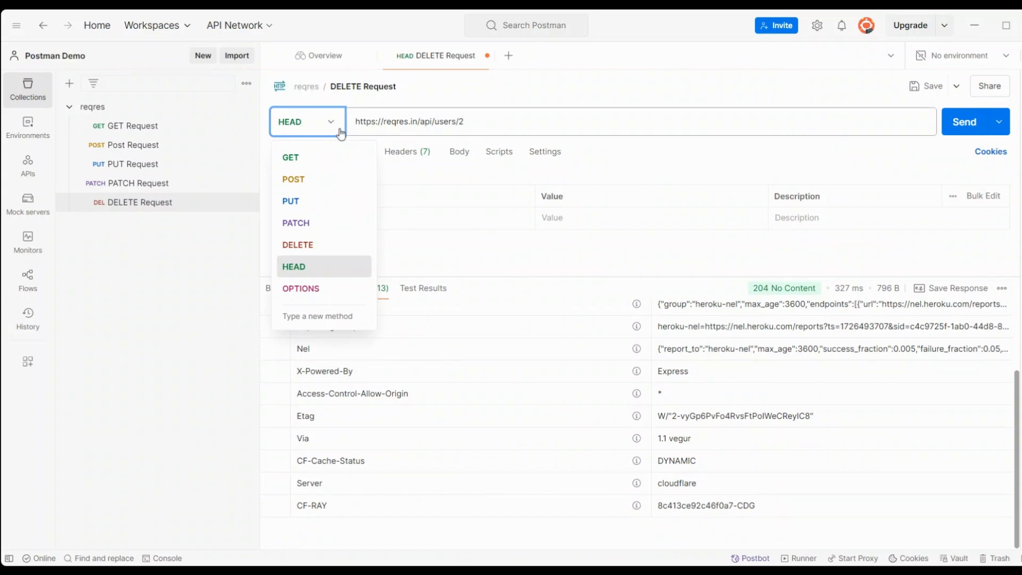
Step: Select the reqres collection in the sidebar to show its overview of GET through DELETE requests
click(100, 112)
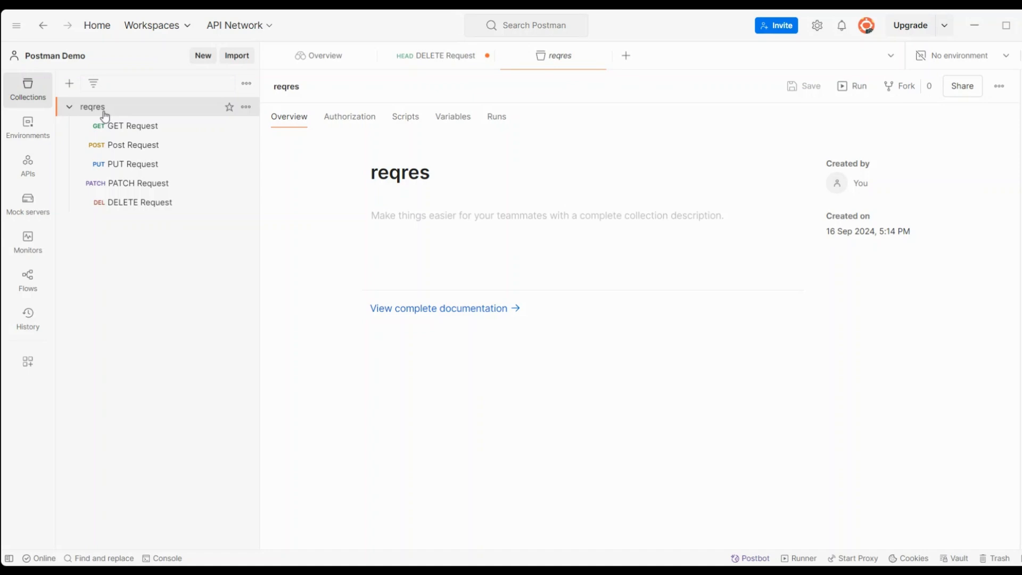
Step: Preview the GET, Post and PUT requests in turn, then return to the DELETE Request
click(129, 125)
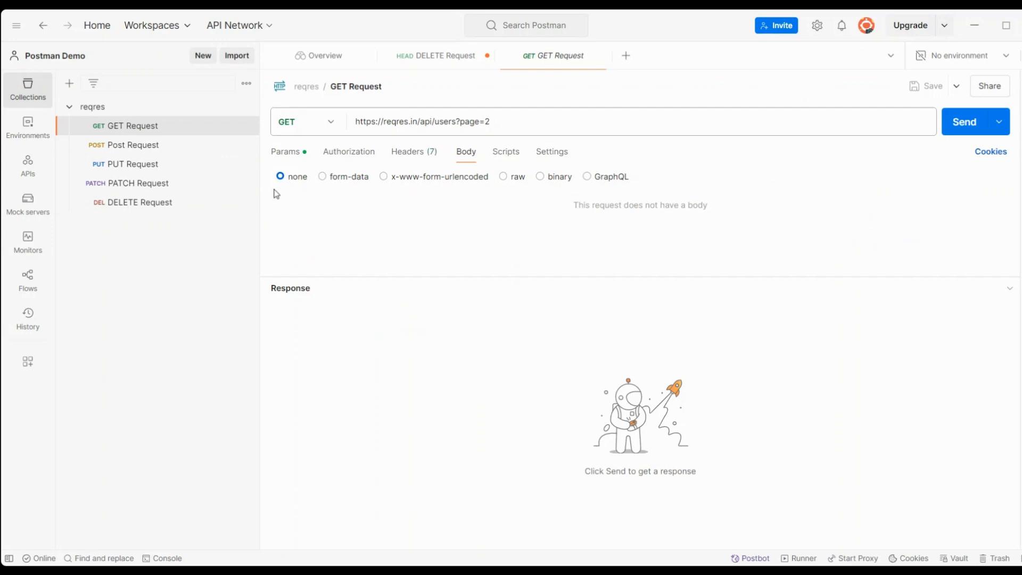
click(133, 144)
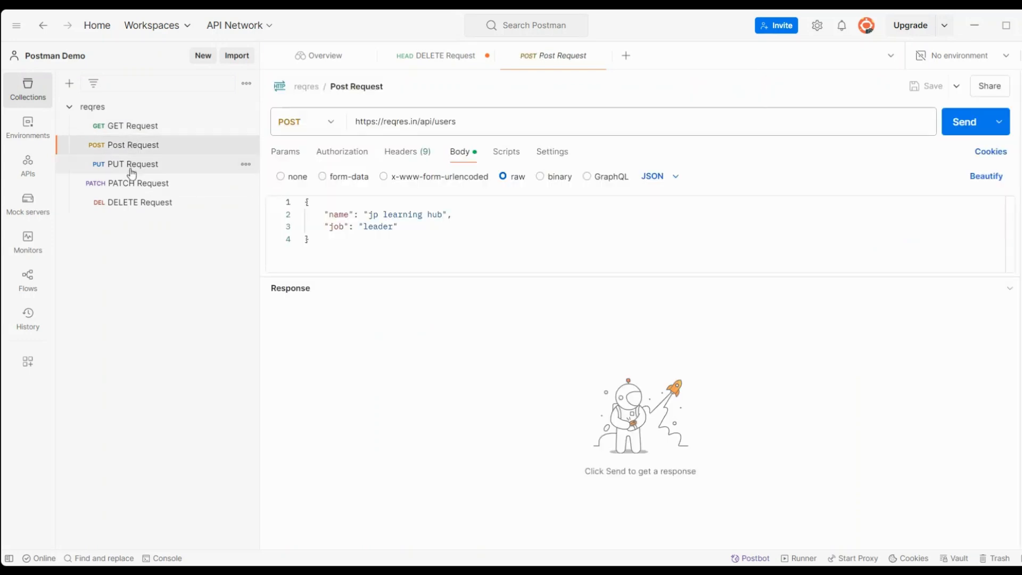
click(132, 171)
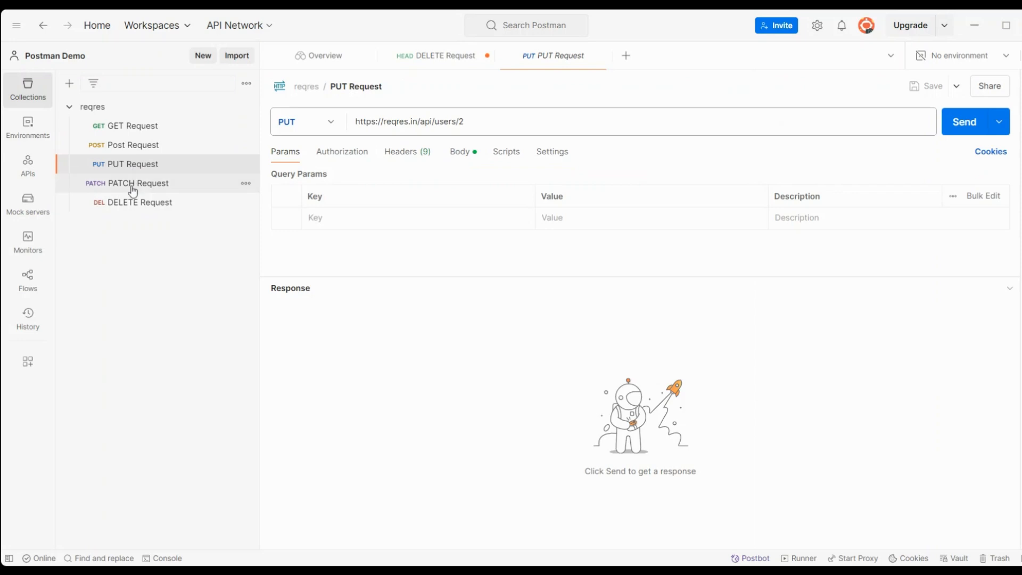
click(132, 205)
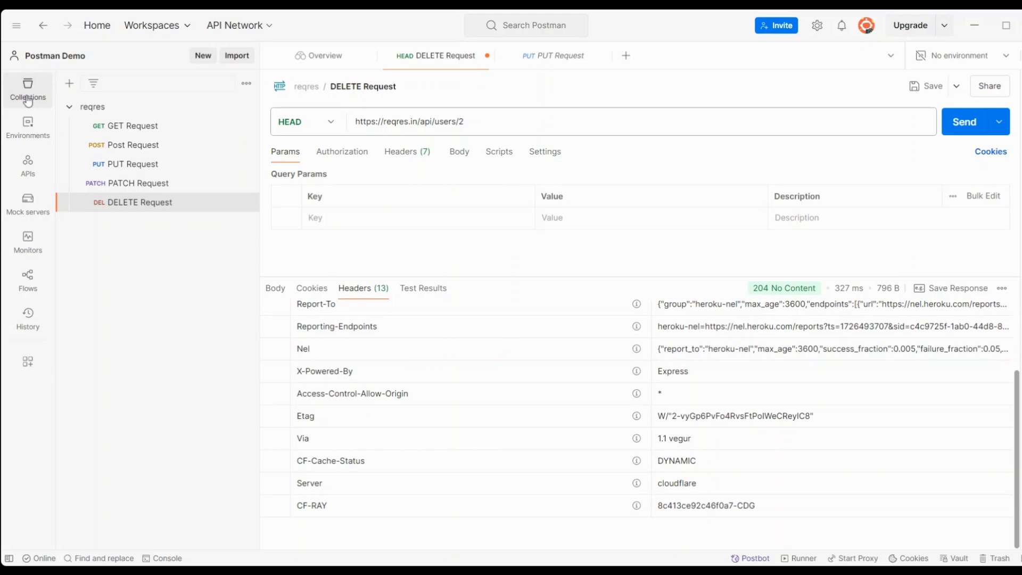
Step: Create a blank collection and rename it to 'new'
click(70, 84)
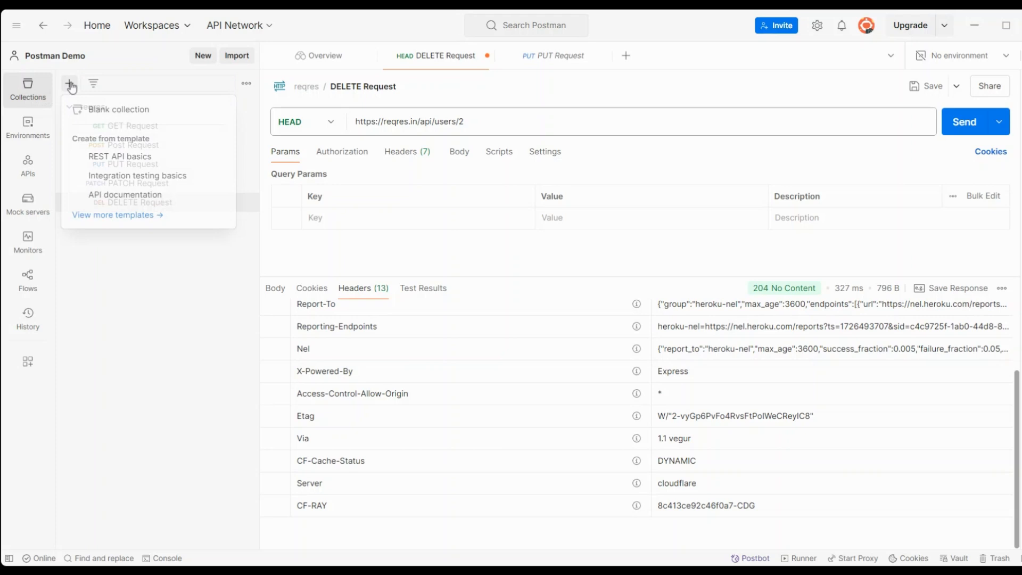
click(110, 111)
click(212, 223)
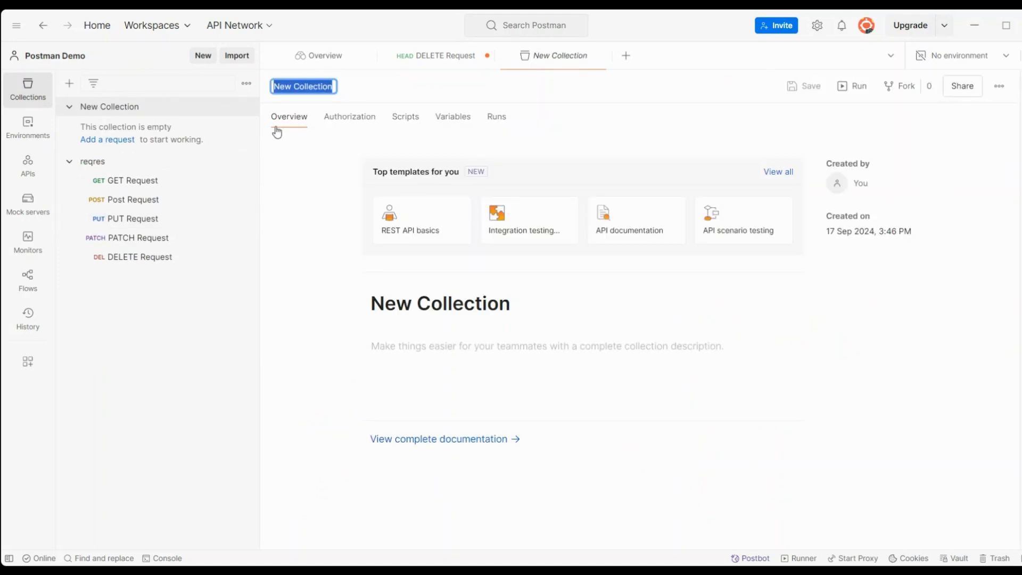
key(BackSpace)
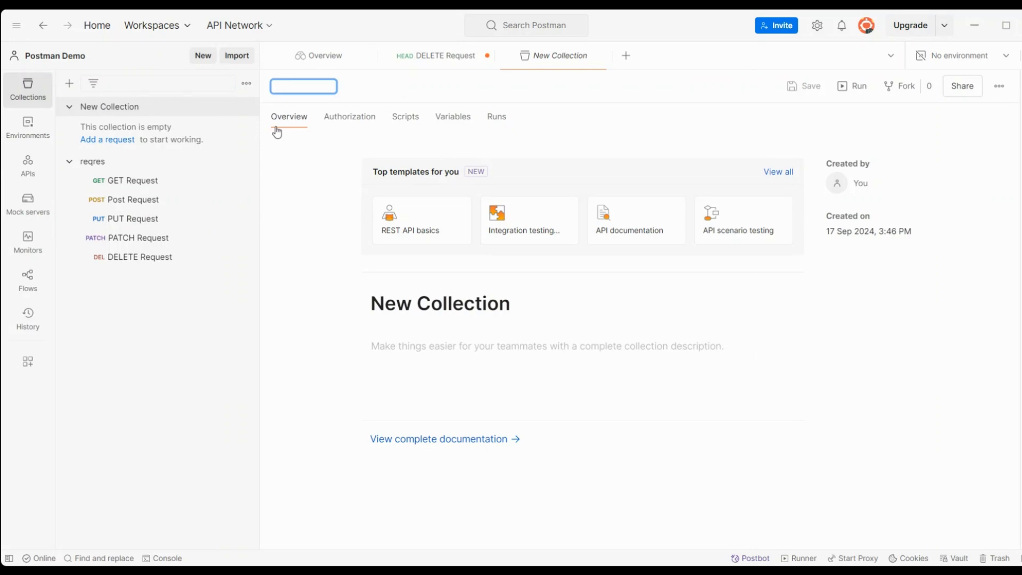
text(new)
click(450, 87)
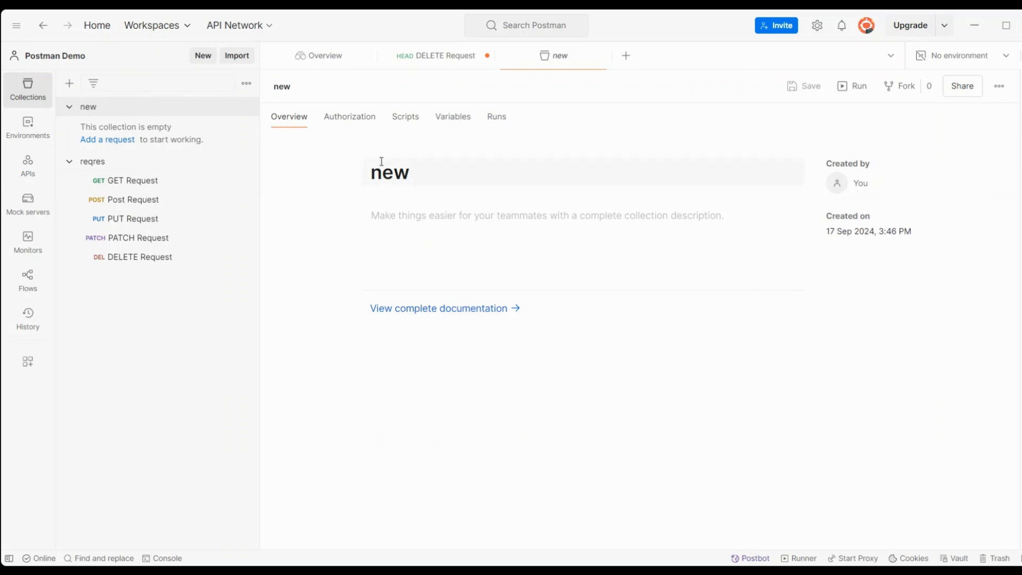
Step: Give the reqres collection the overview description 'test description'
click(397, 226)
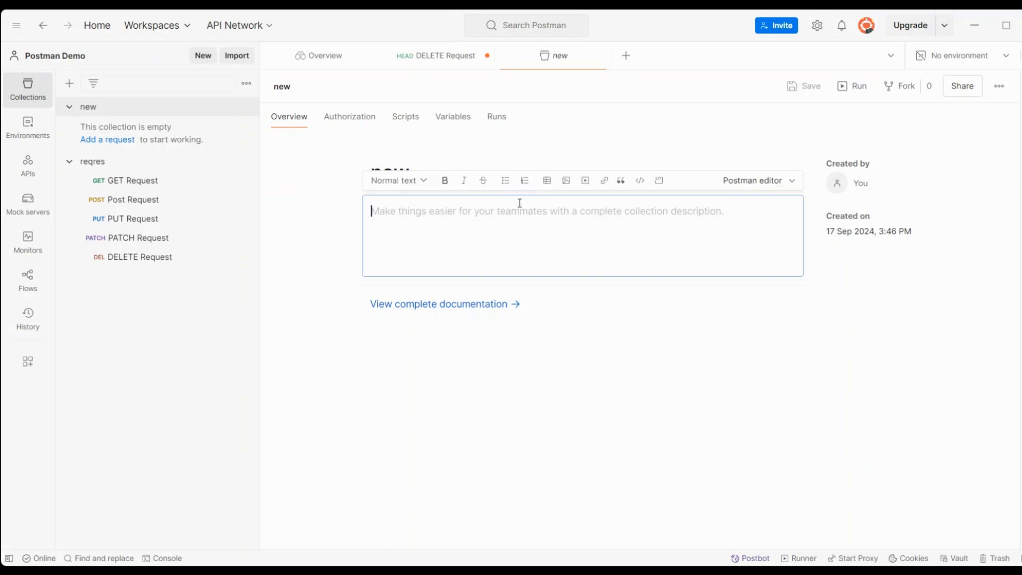
click(93, 164)
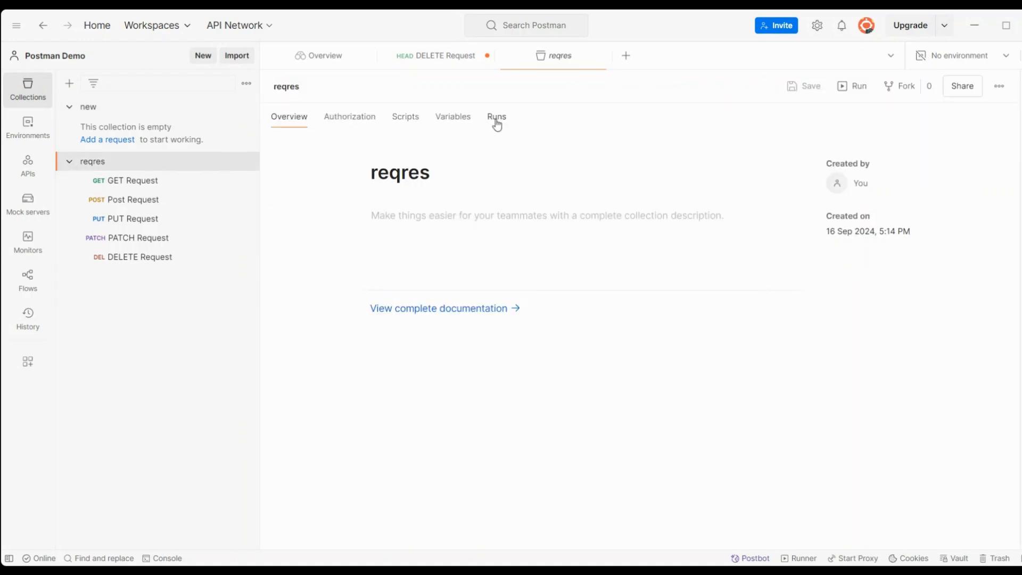
click(416, 231)
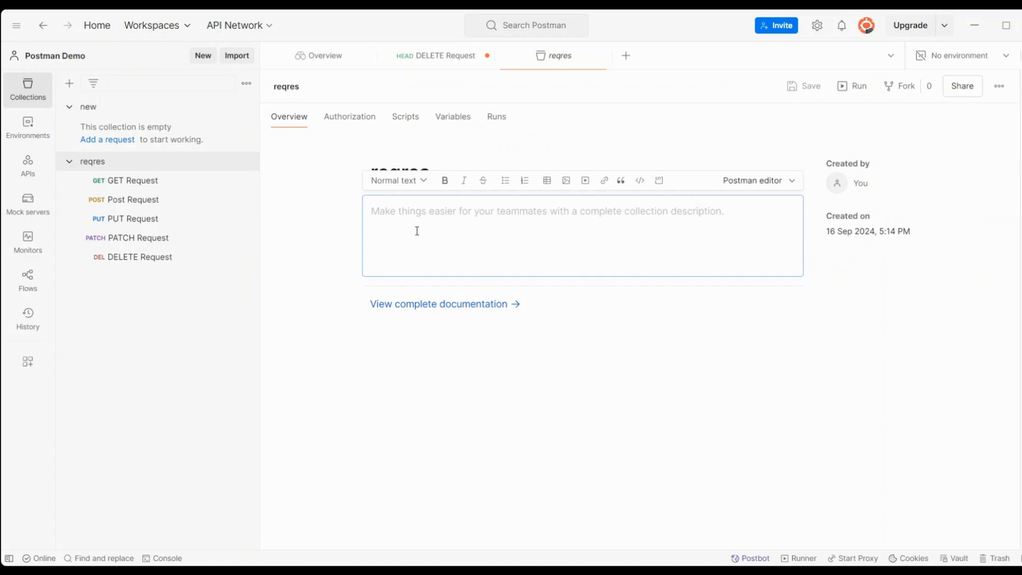
text(te)
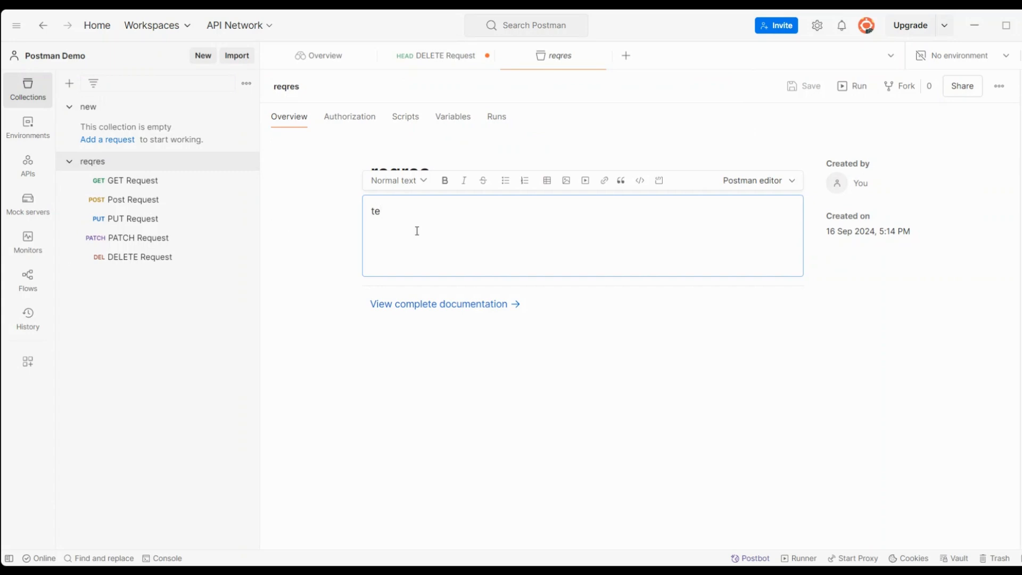
text(st description)
click(310, 253)
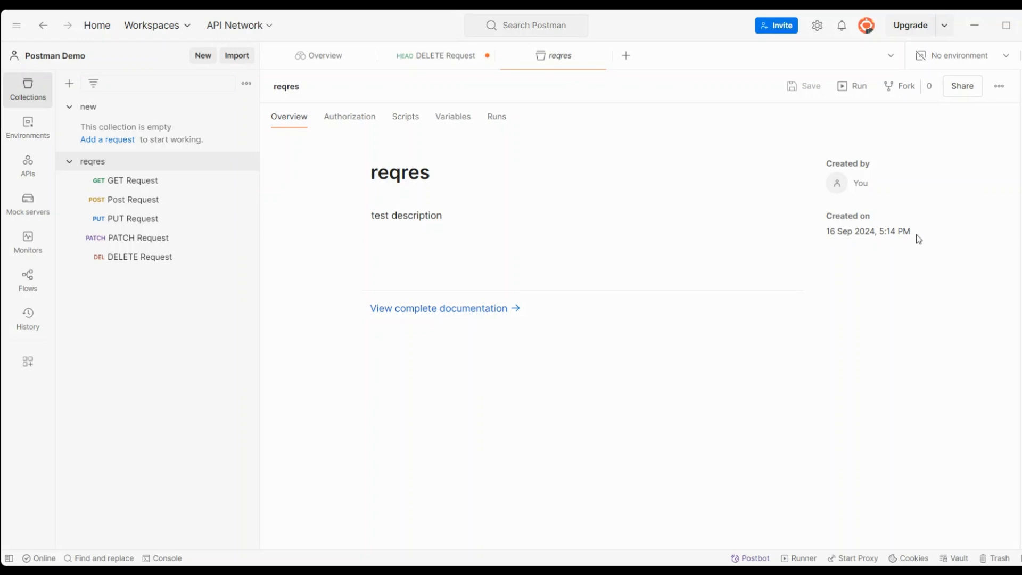
Step: Leave the environment unchanged and begin adding a variable on the reqres Variables tab
click(1001, 65)
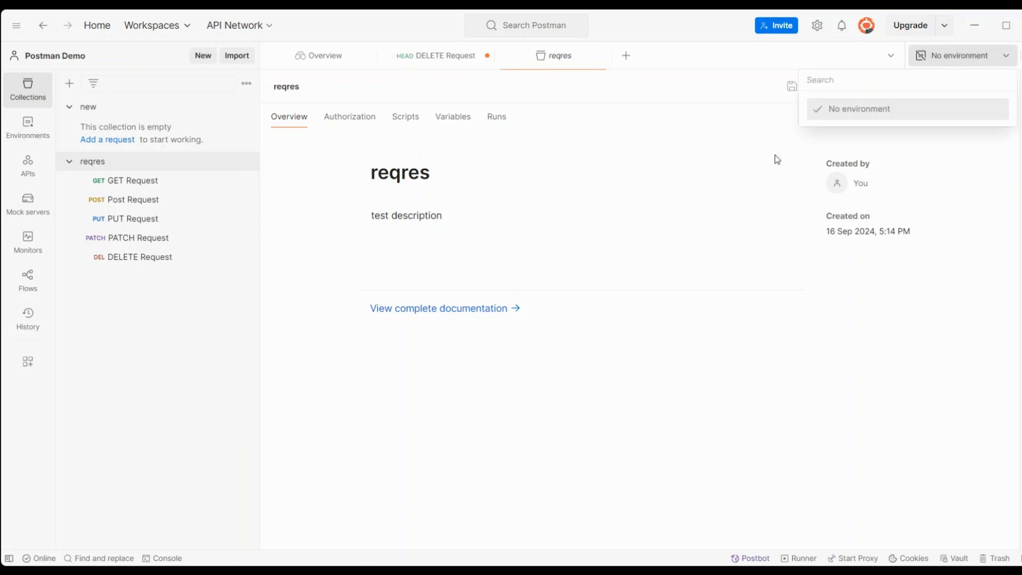
click(958, 346)
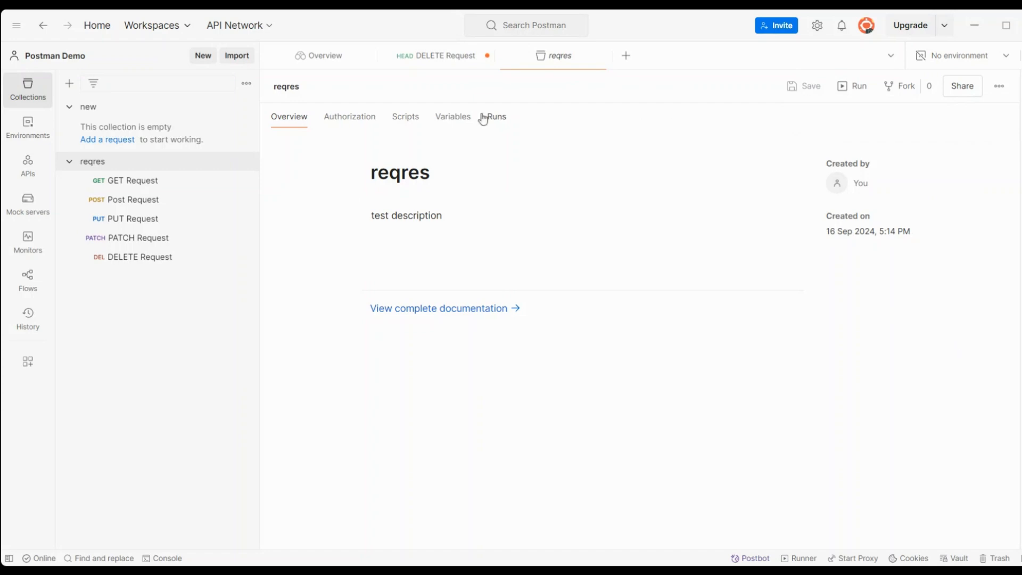
click(453, 120)
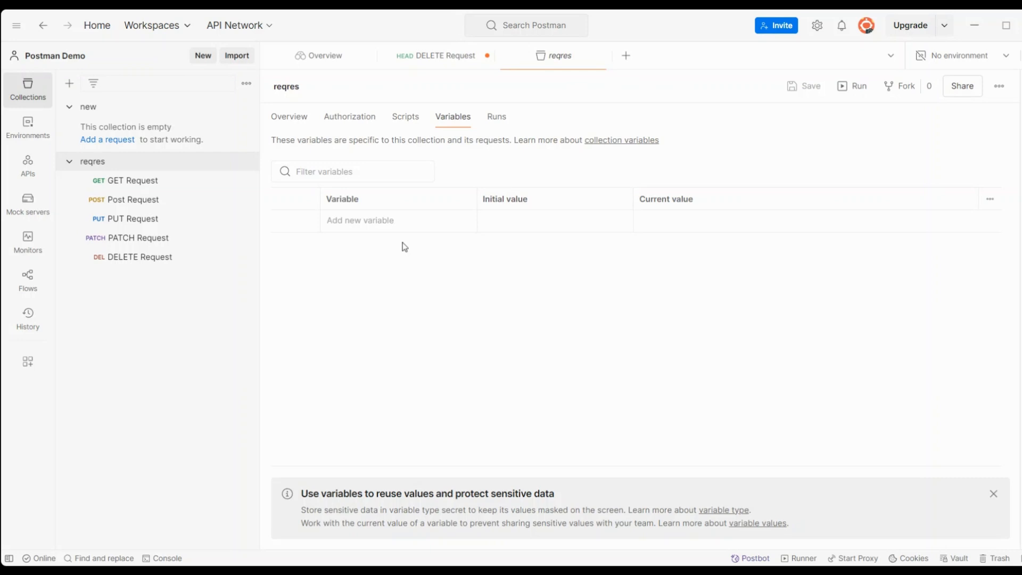
click(378, 221)
Step: Set the reqres collection's Authorization type to Basic Auth, then open the GET Request
click(293, 116)
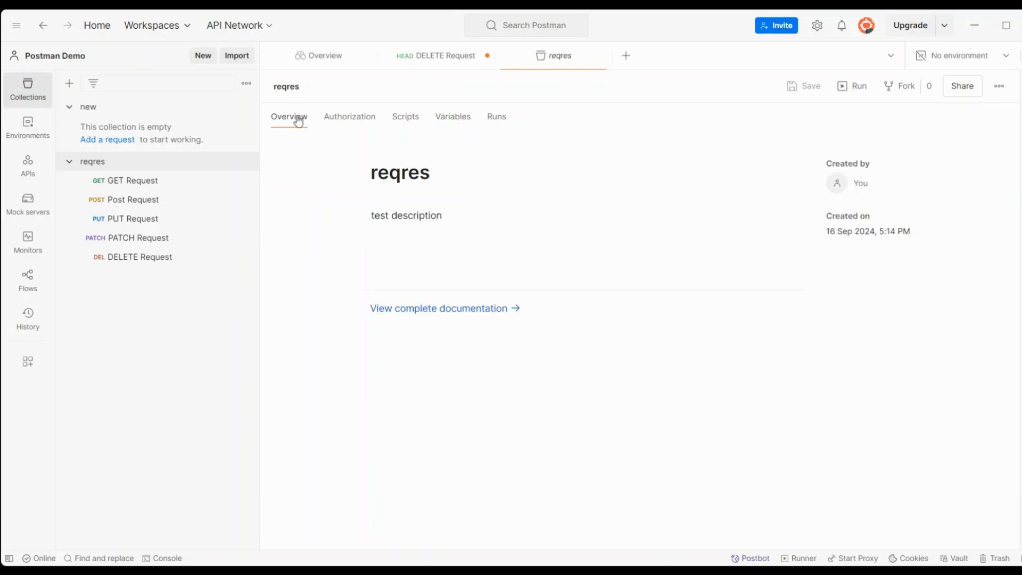
click(341, 121)
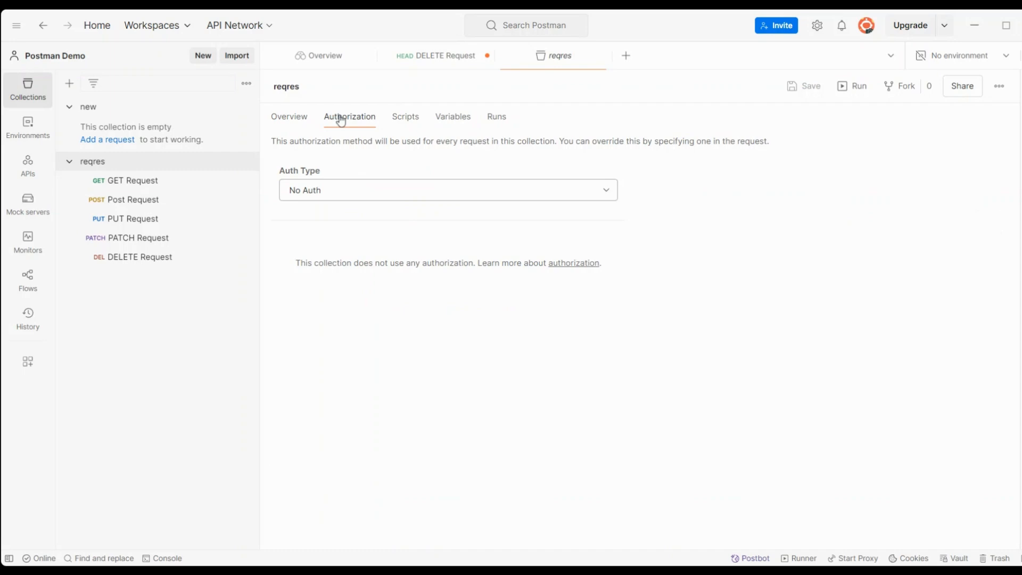
click(327, 200)
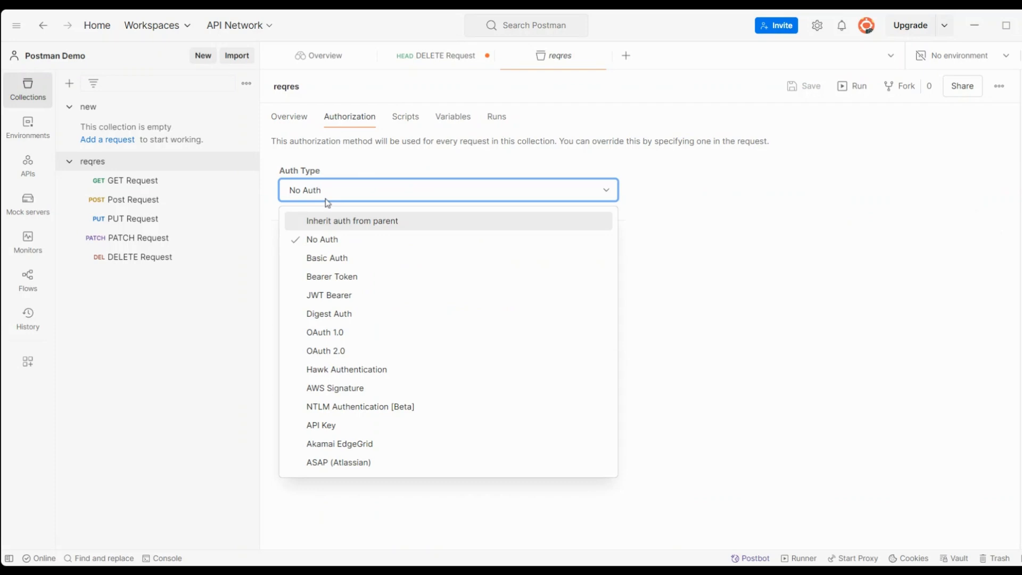
click(322, 263)
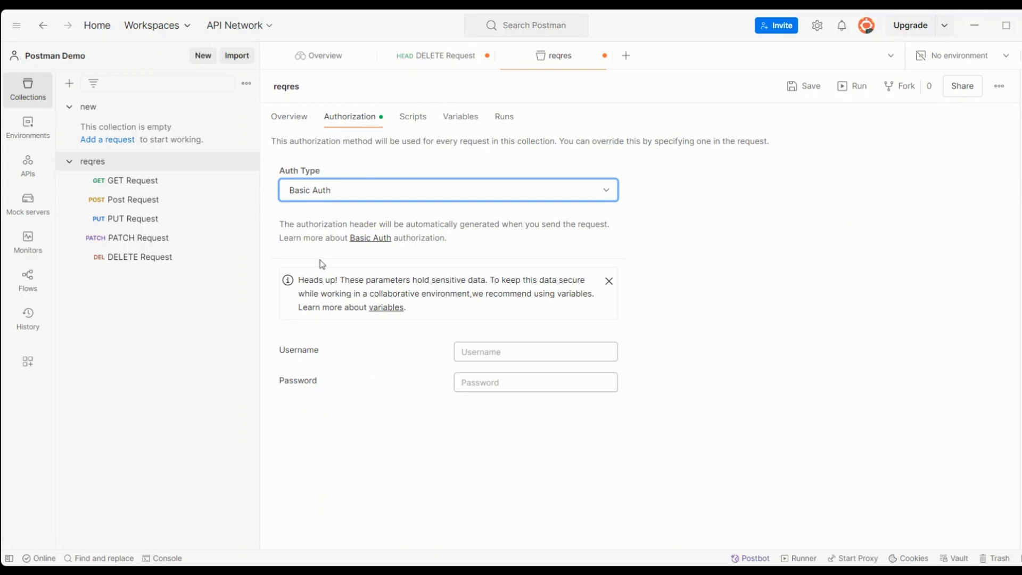
click(116, 187)
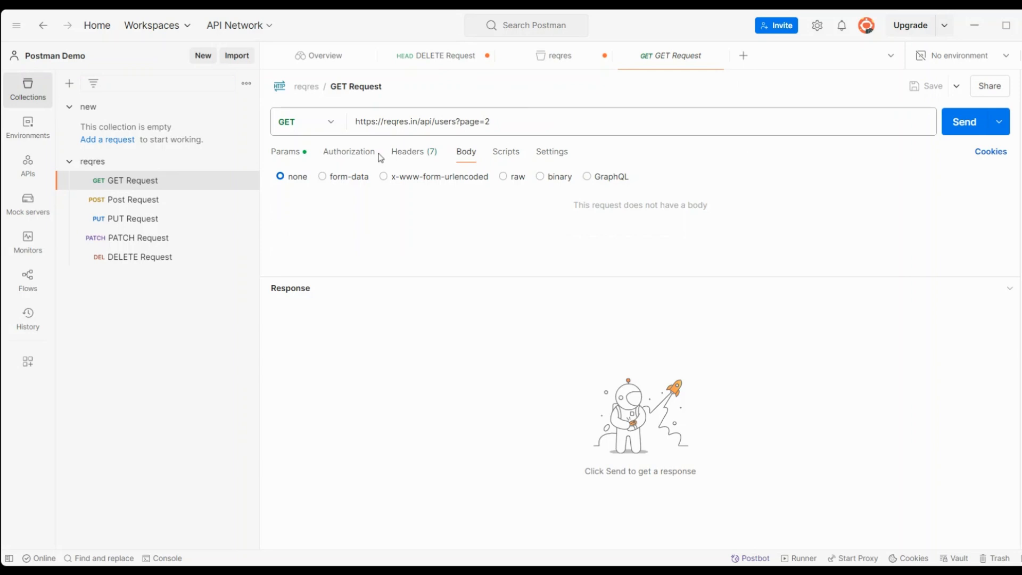
Step: Check the GET Request's auth types, close its tab, and focus the collection's Username and Password fields
click(373, 154)
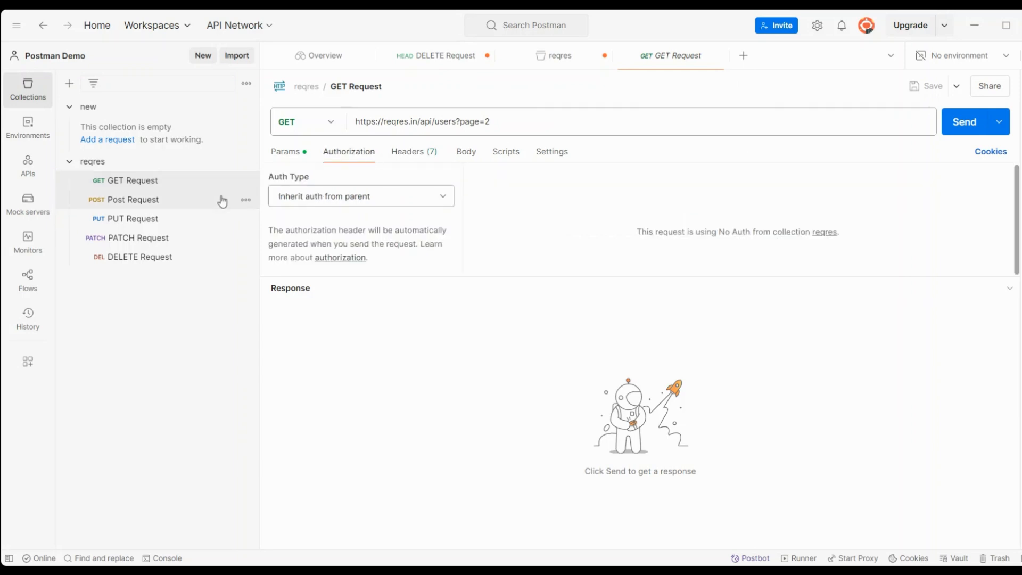
click(384, 198)
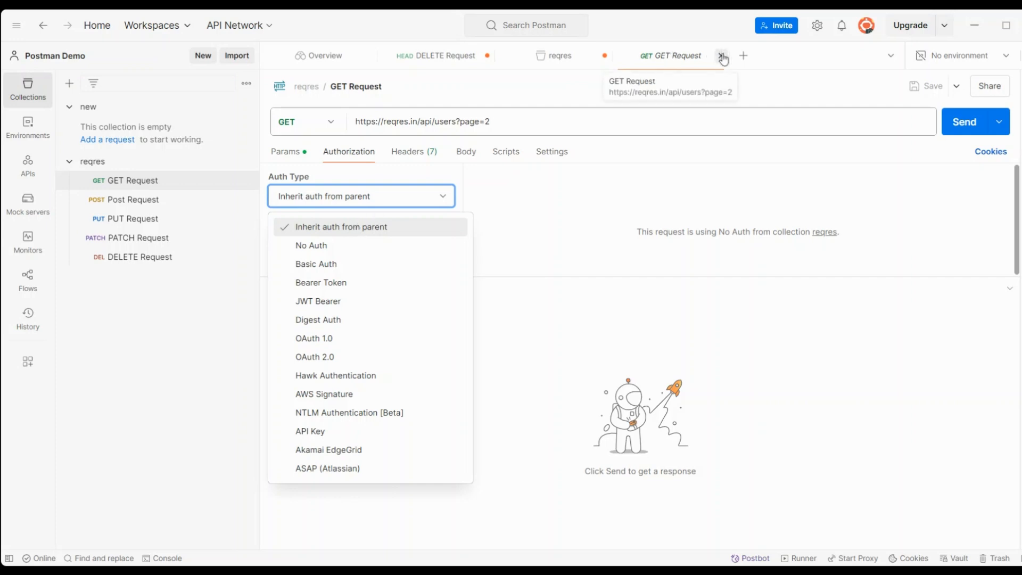
click(722, 56)
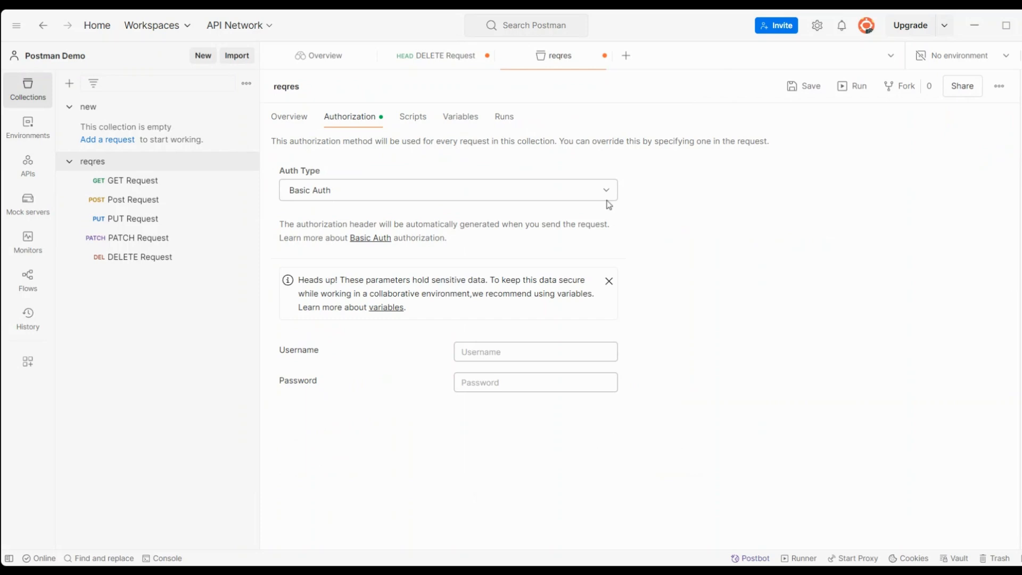
click(498, 353)
click(499, 381)
Step: Insert and then delete a status code 200 test in the post-response script, then view Pre-request
click(420, 125)
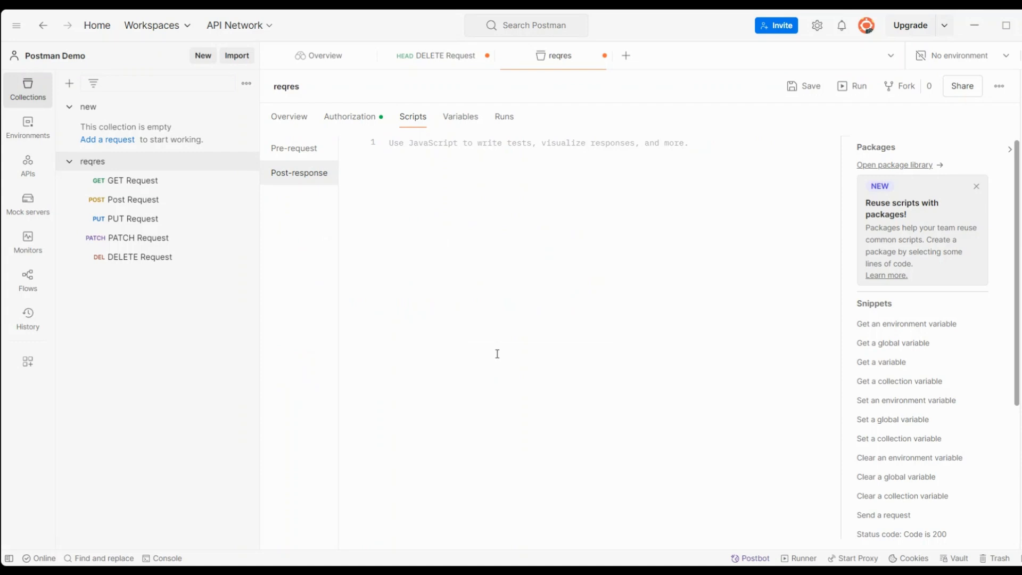
click(884, 535)
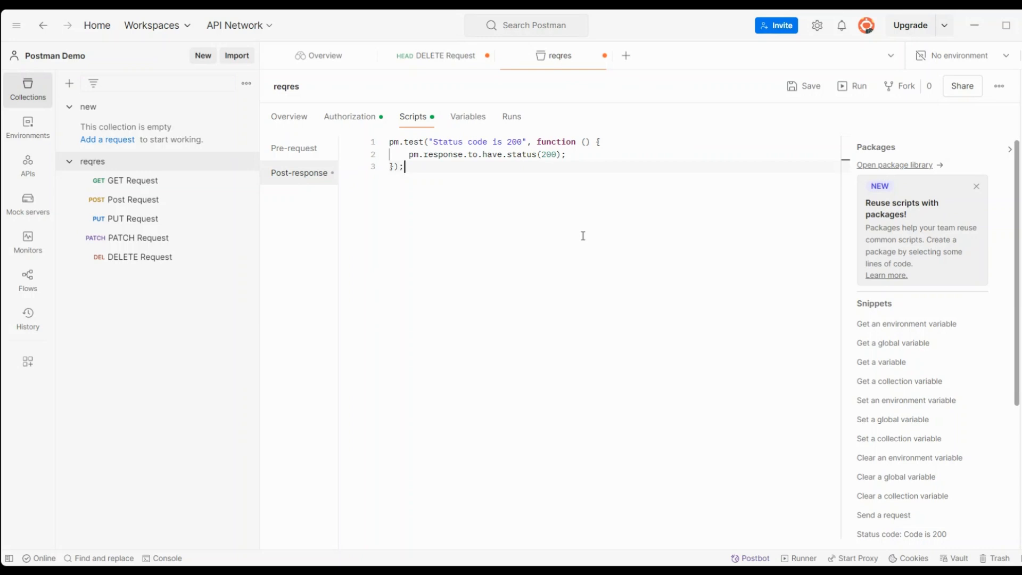
drag(422, 167, 379, 143)
key(BackSpace)
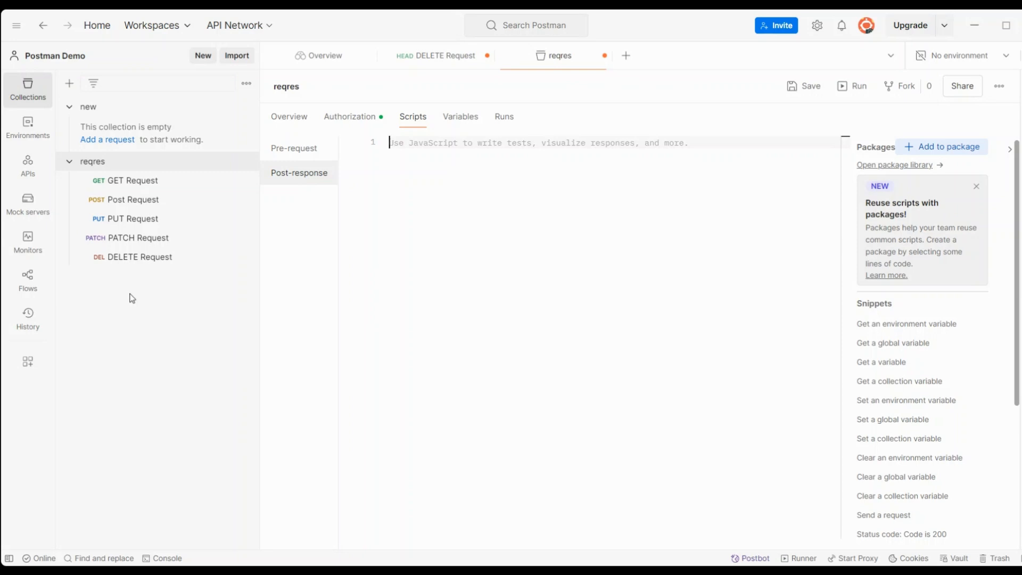
click(295, 151)
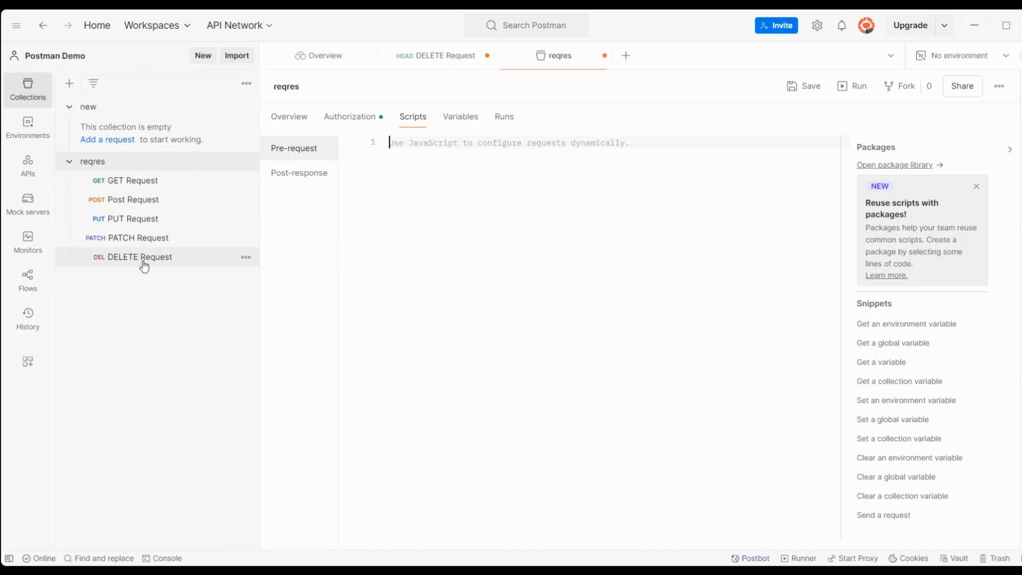
Step: Move from the reqres Variables tab to its Runs tab, which shows no runs yet
click(473, 122)
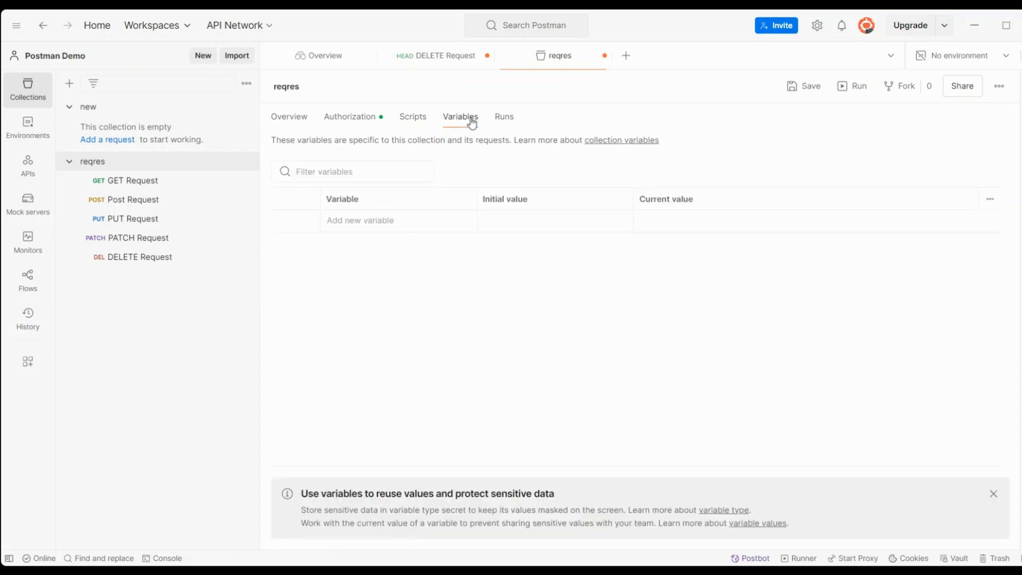
click(503, 122)
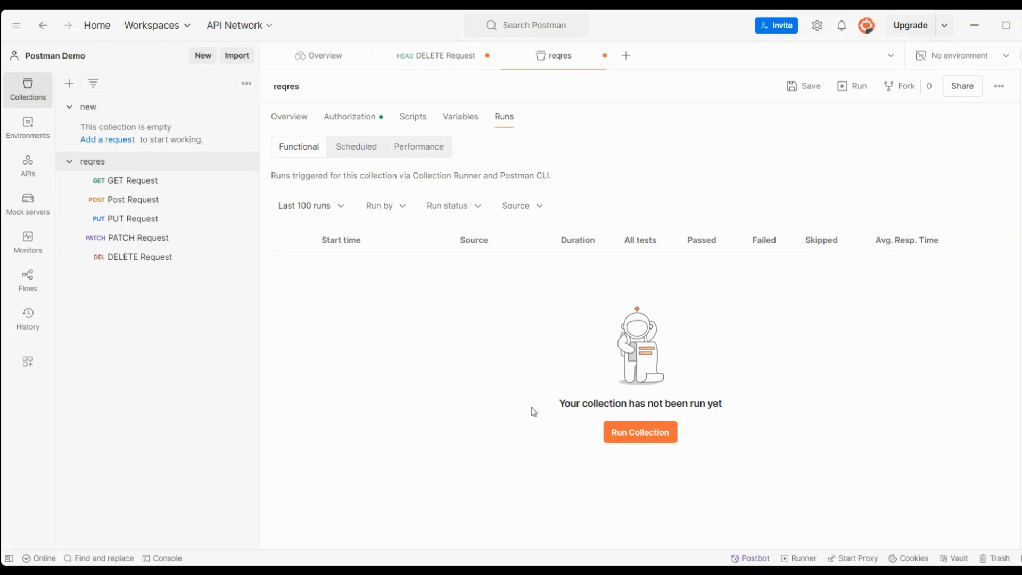
Step: Open the runner, try moving GET Request and unchecking DELETE Request, then reset to defaults
click(662, 434)
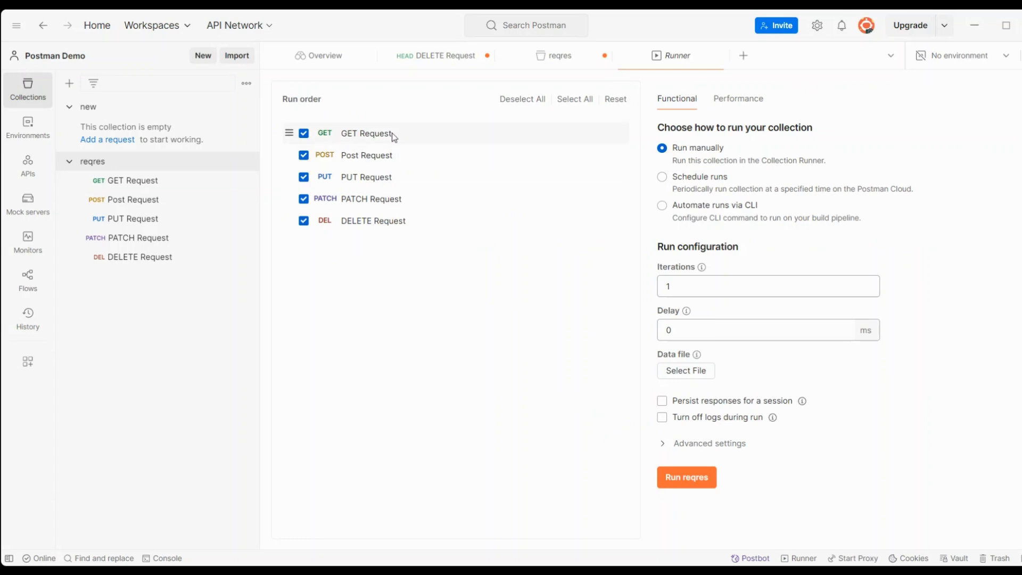
drag(300, 137, 295, 167)
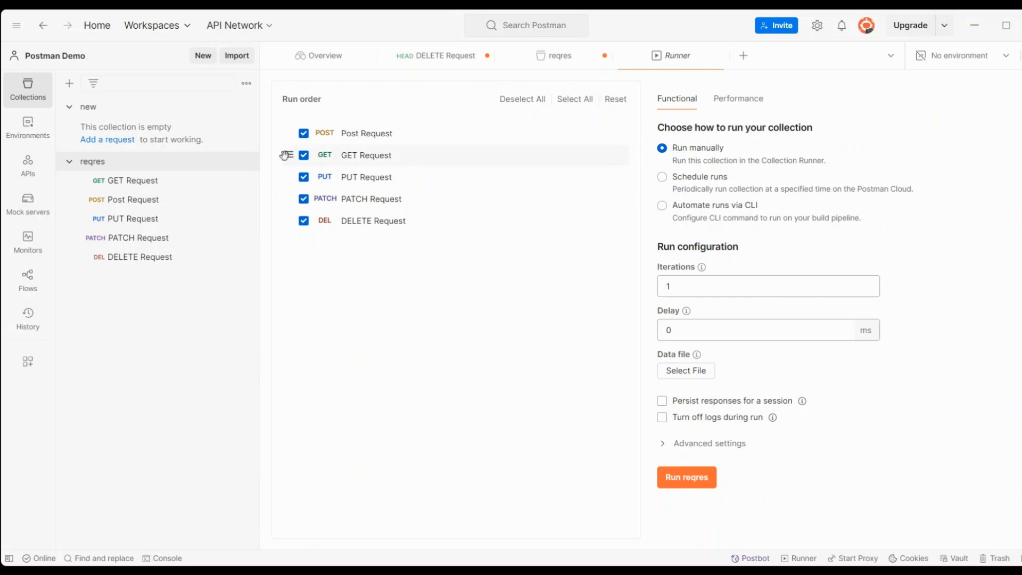
drag(293, 153, 288, 130)
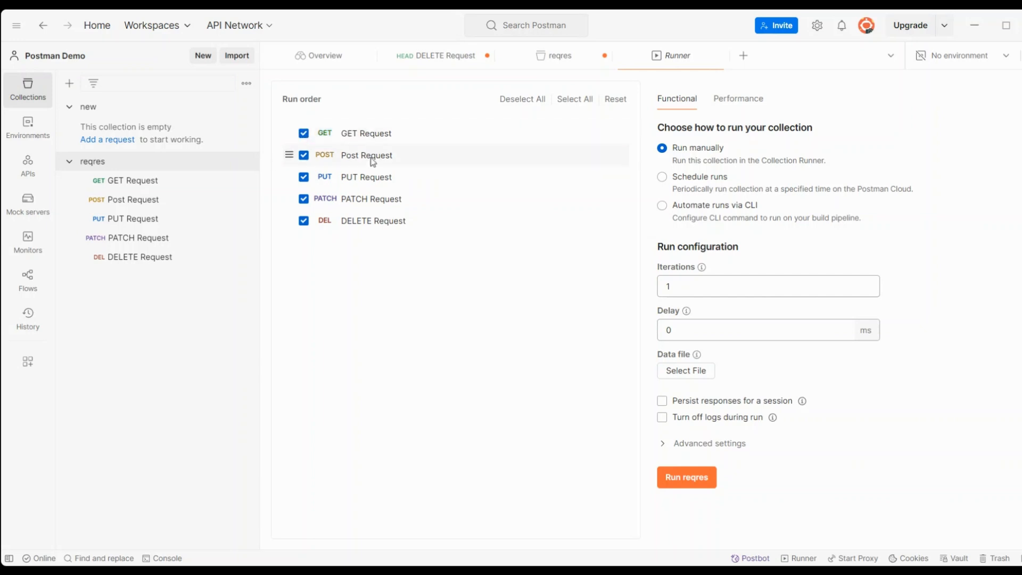
click(304, 224)
click(307, 226)
click(307, 228)
click(615, 106)
Step: Set the reqres run to 2 iterations with a 1000 ms delay
click(747, 283)
key(BackSpace)
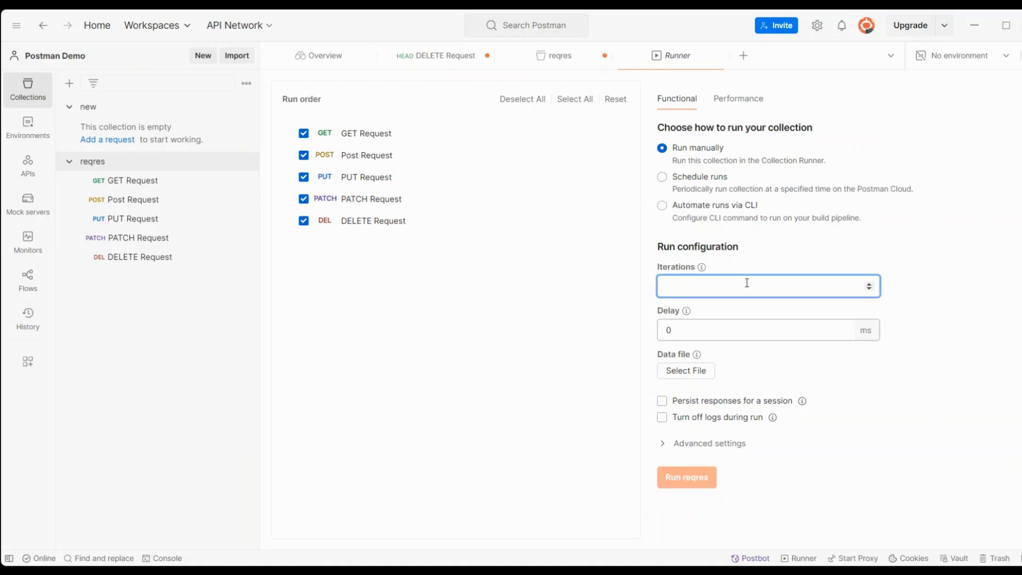
text(2)
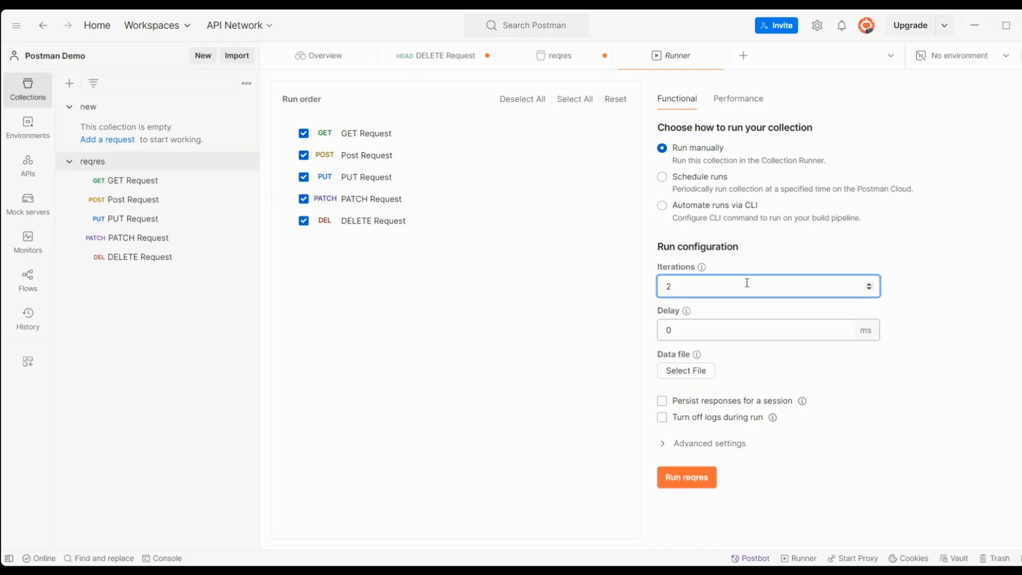
click(698, 329)
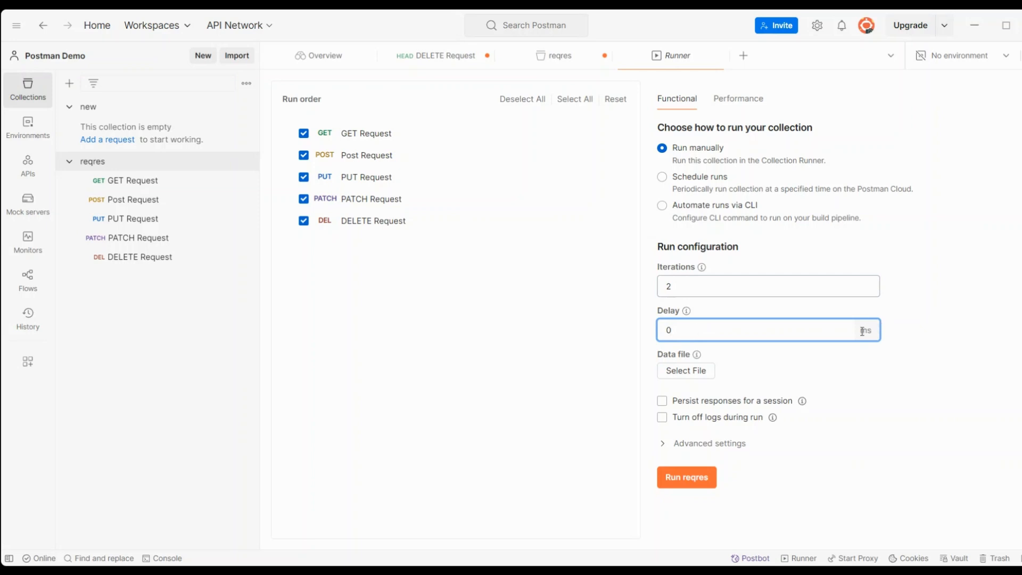
key(BackSpace)
text(1000)
Step: Expand the runner's Advanced settings and scroll down through them
mouse_move(802, 402)
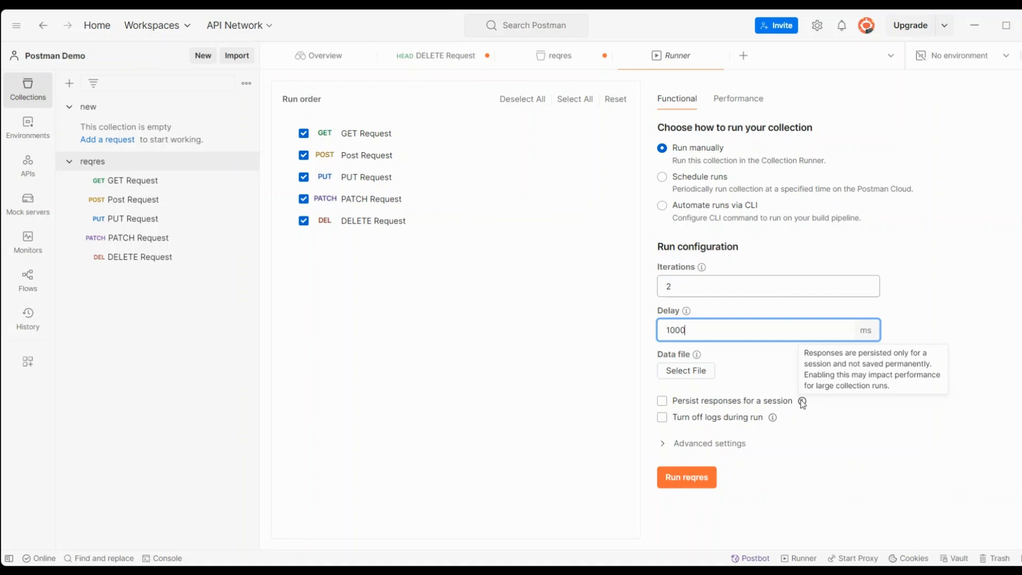
mouse_move(773, 418)
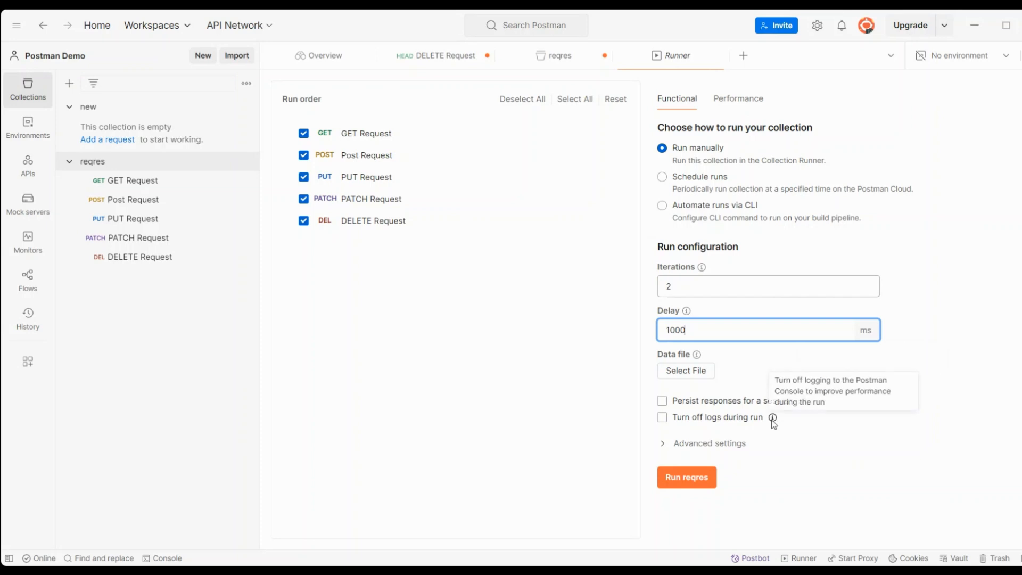
click(692, 450)
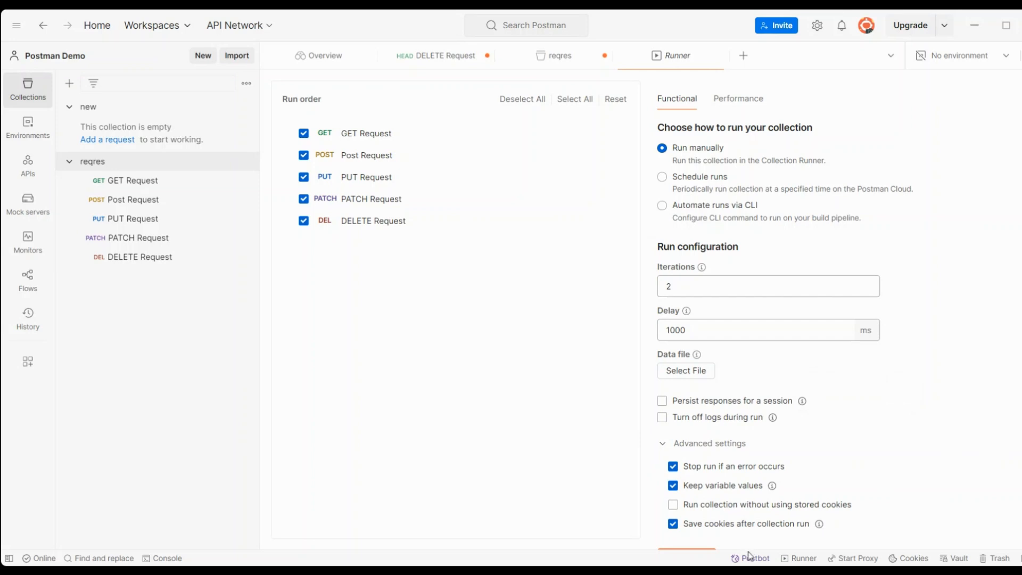
scroll(794, 420, down, 2)
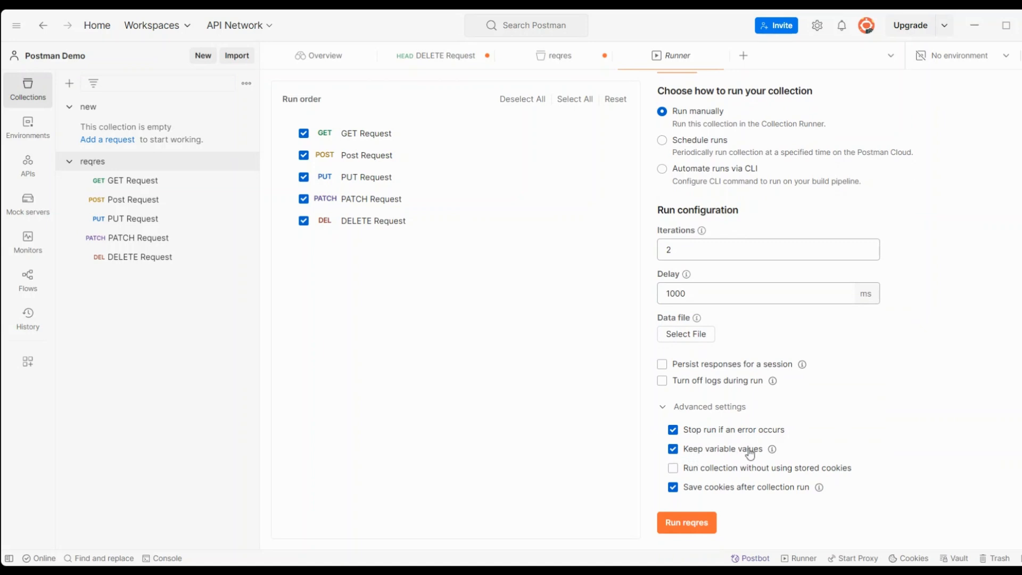
Step: Keep variable values enabled, start the reqres run, then stop it midway so it ends ABORTED
click(673, 450)
click(674, 450)
click(688, 524)
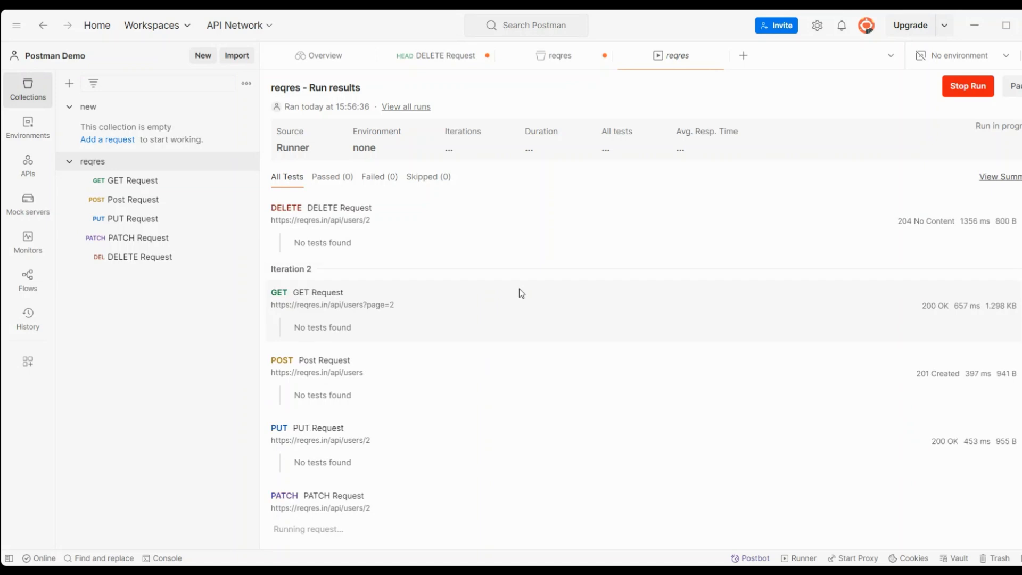
click(968, 90)
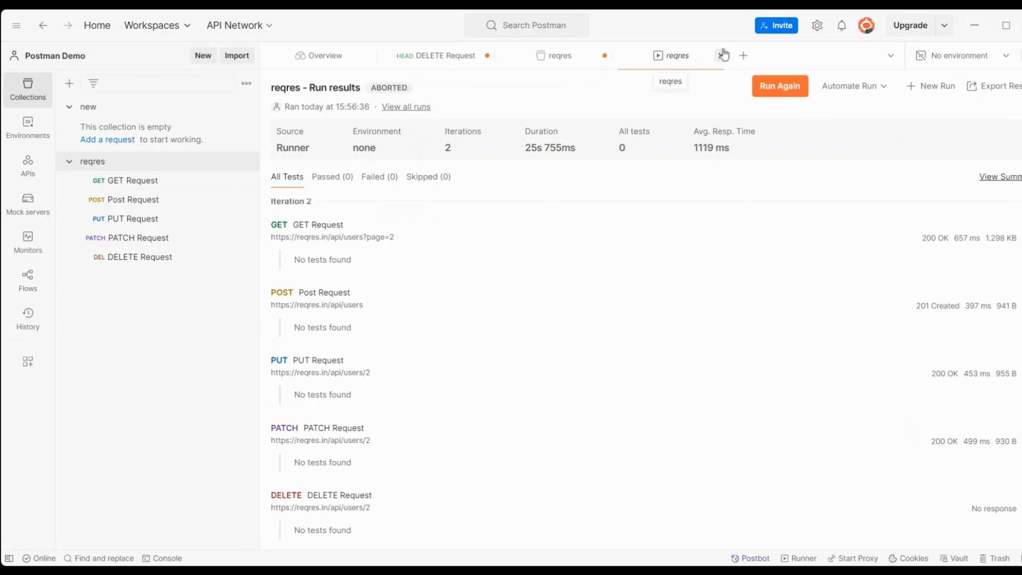
Step: Close the run results and send GET Request to get a 200 OK response
click(724, 55)
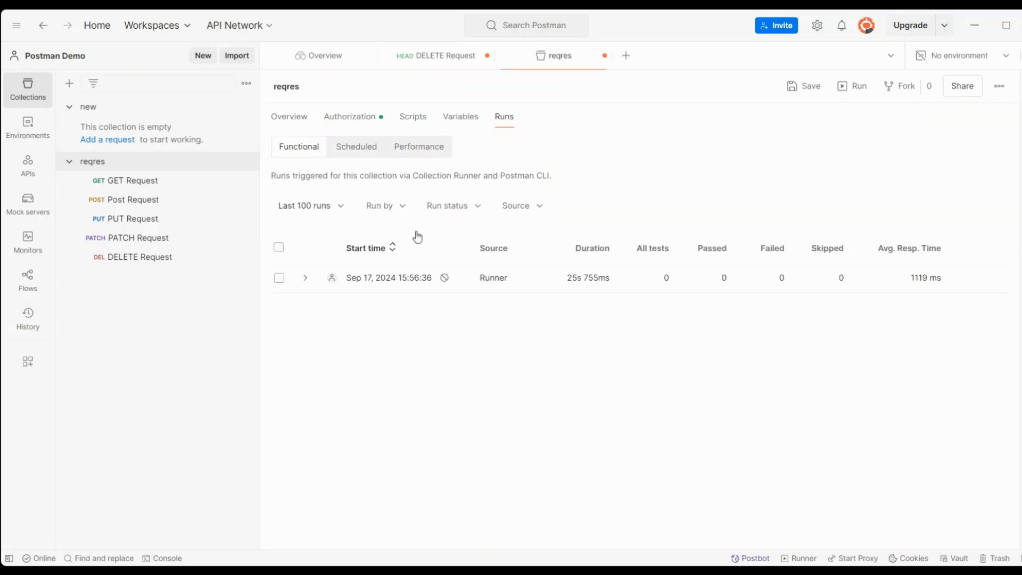
click(134, 184)
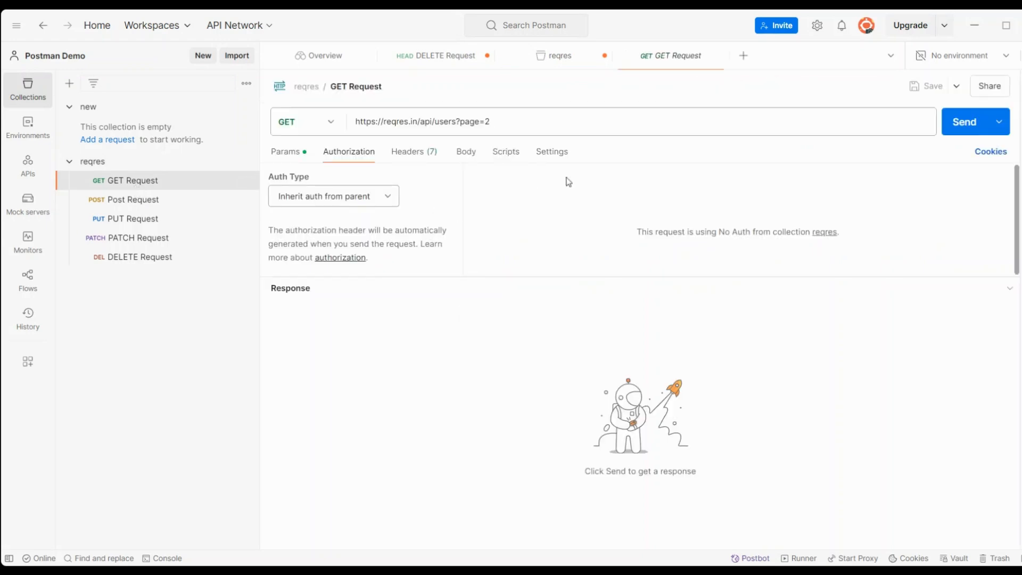
click(981, 135)
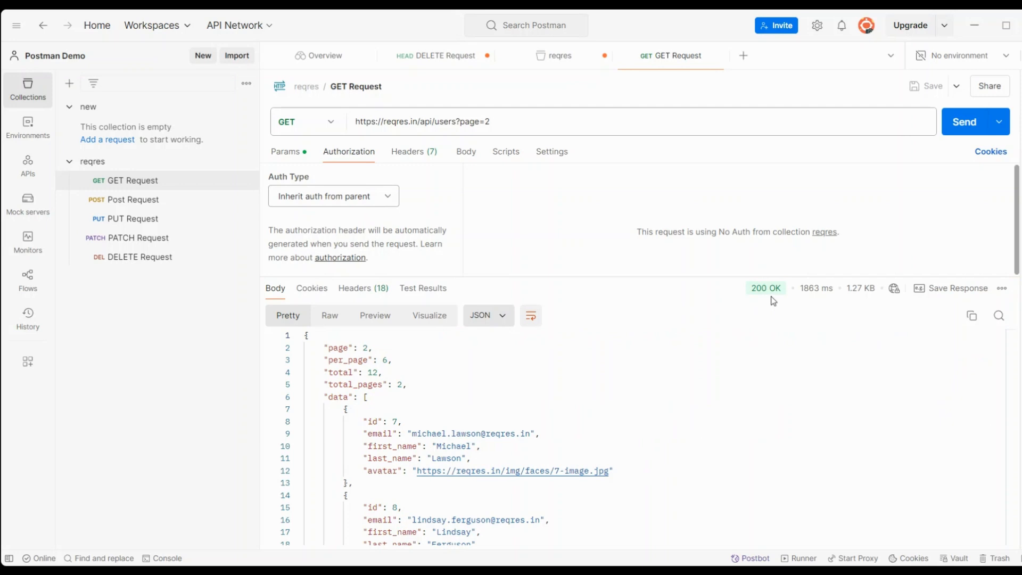
Step: Add the 'Status code: Code is 200' post-response test to GET Request and save it
click(513, 156)
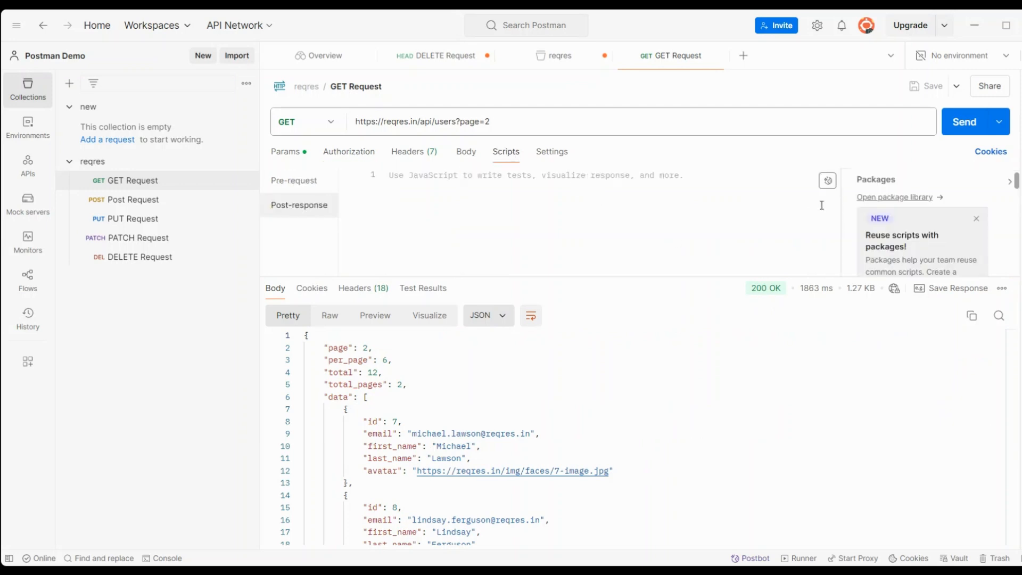
drag(705, 276, 744, 480)
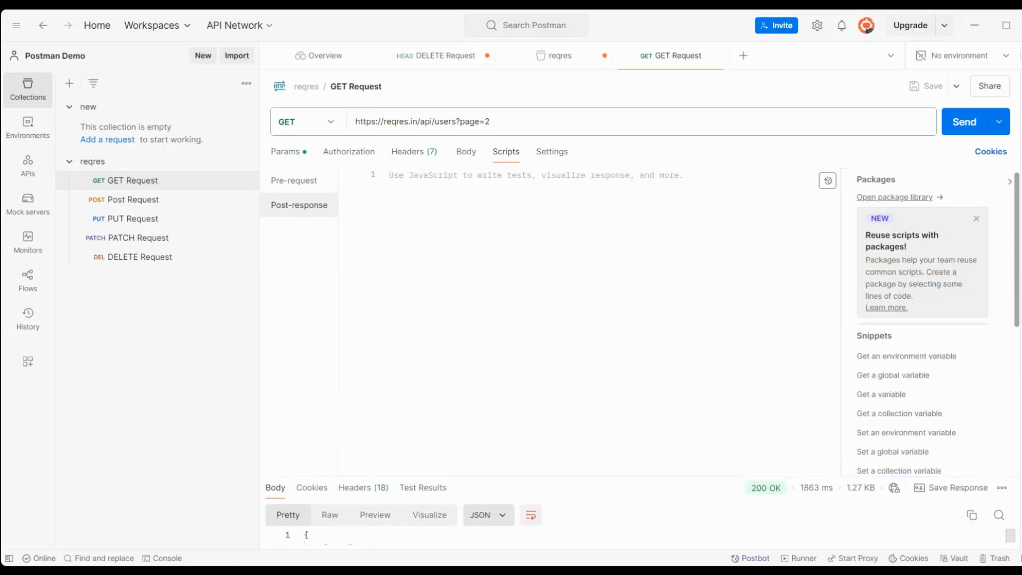
drag(1018, 308, 1017, 404)
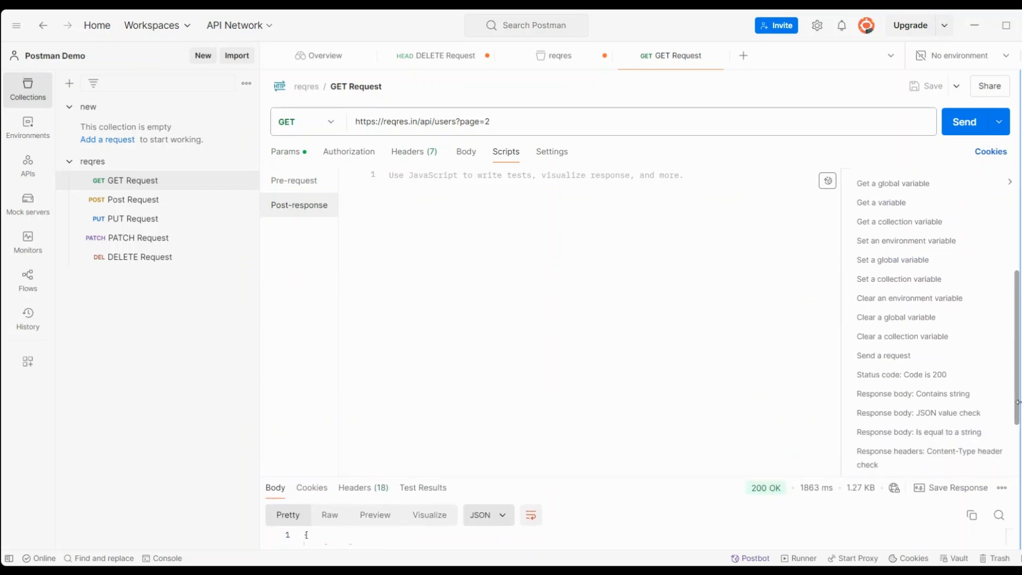
click(912, 374)
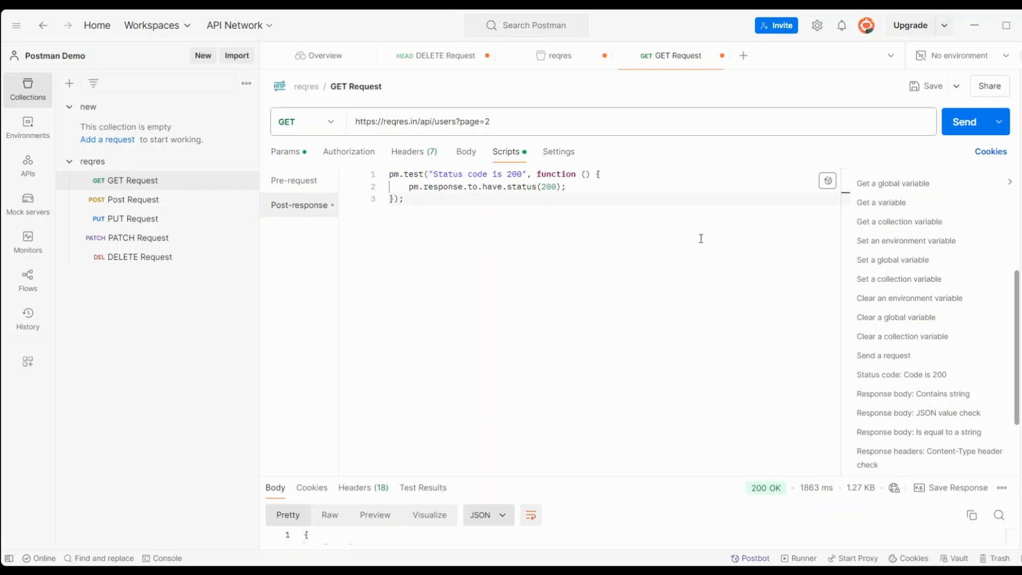
key(ctrl+s)
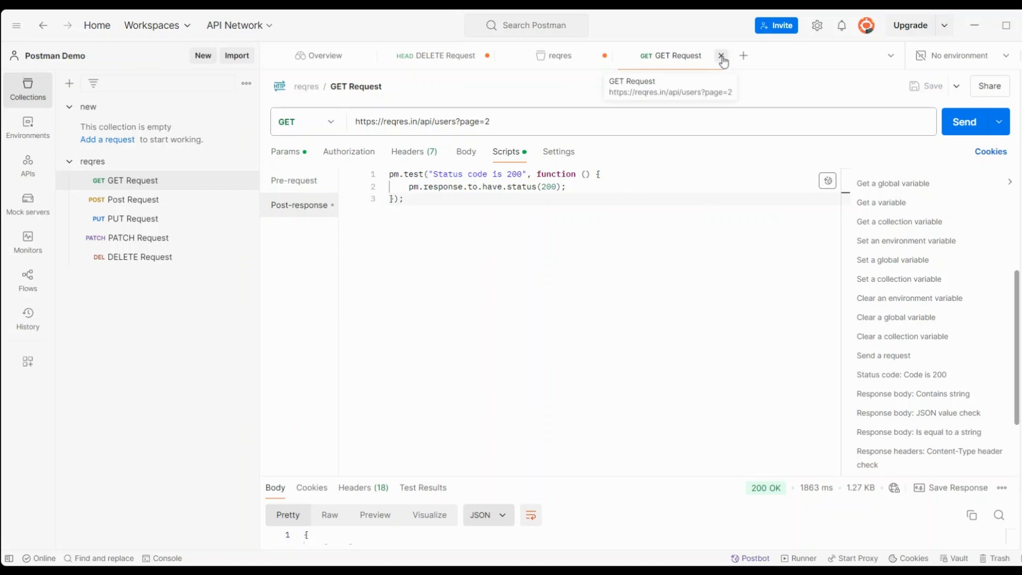
Step: Send the Post Request and insert a 'Status code is 200' post-response test snippet
click(124, 201)
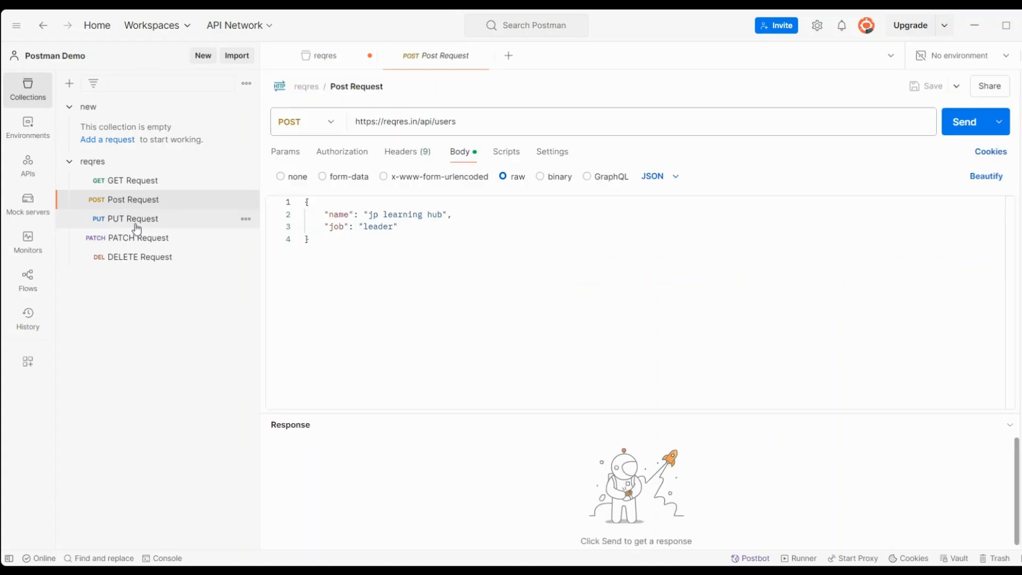
click(137, 227)
click(135, 244)
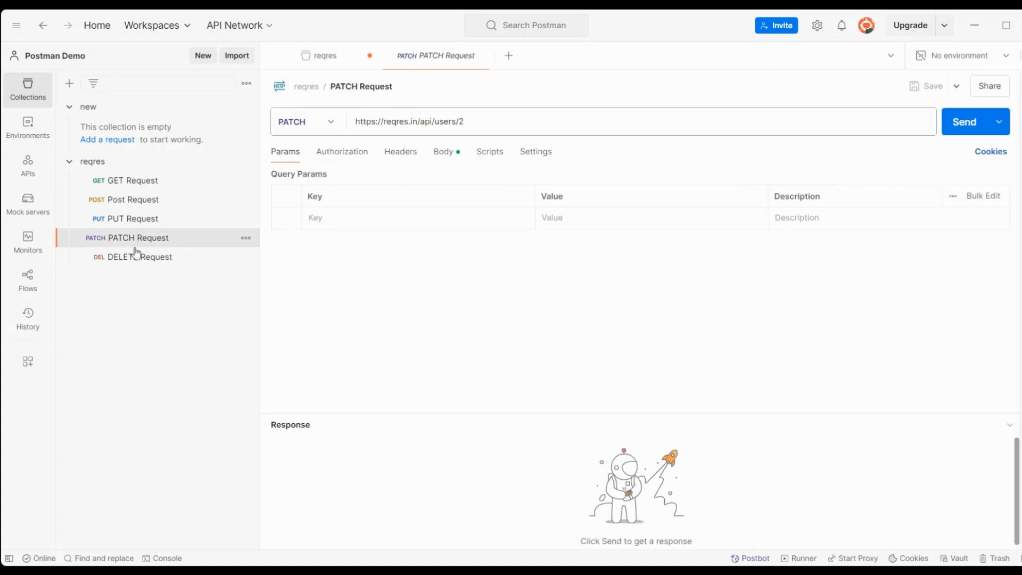
click(137, 259)
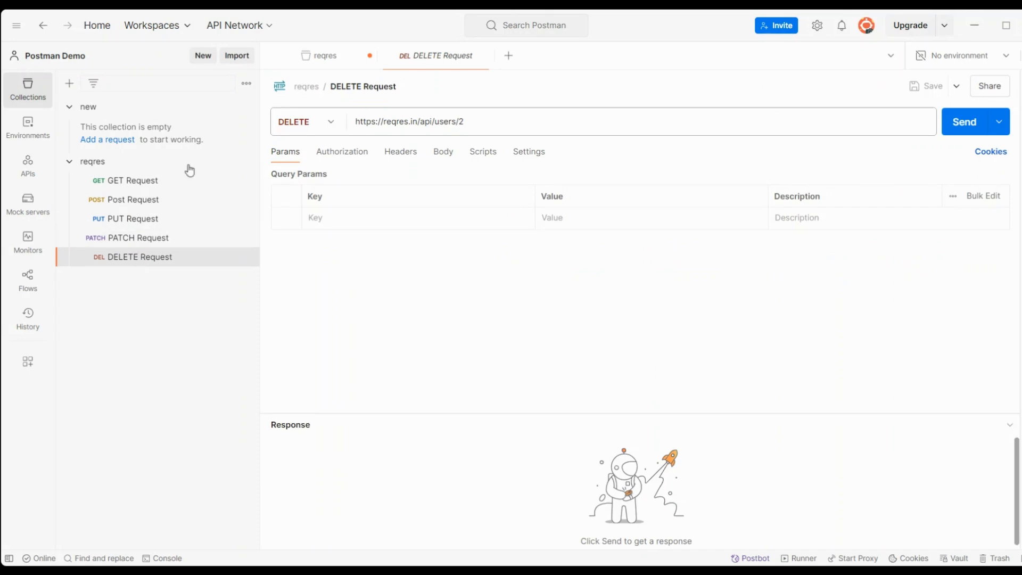
click(140, 202)
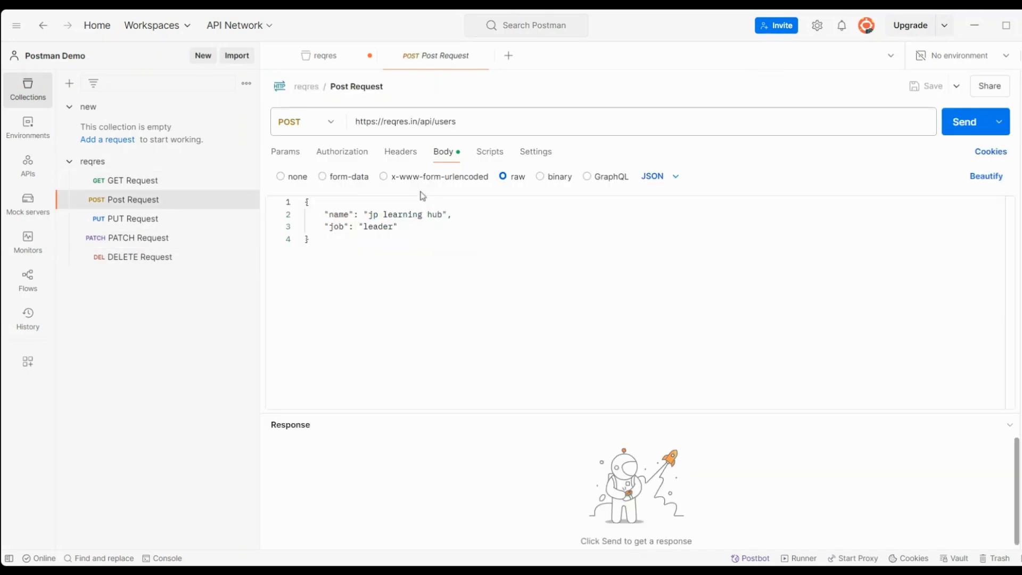
click(957, 129)
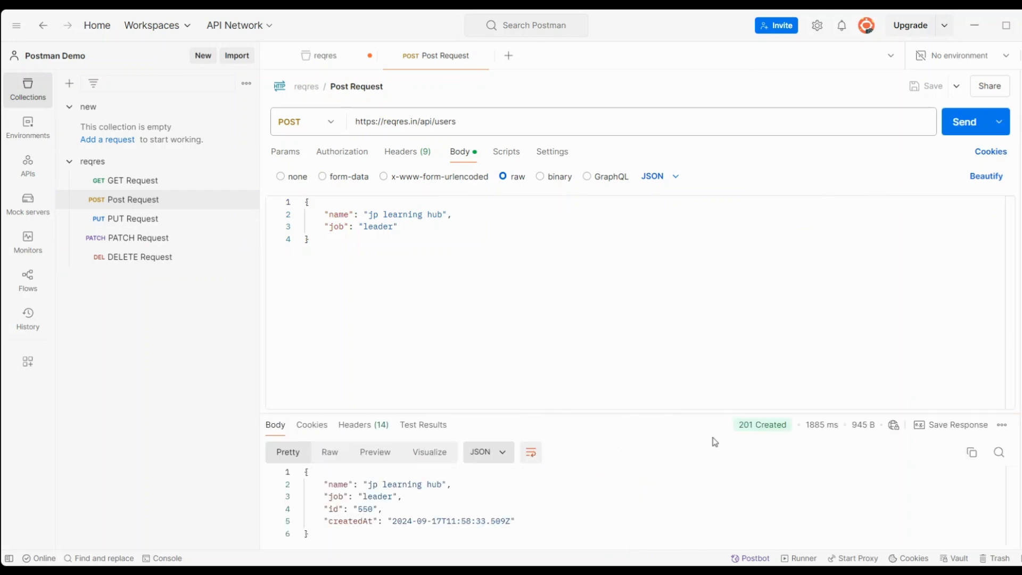
click(504, 155)
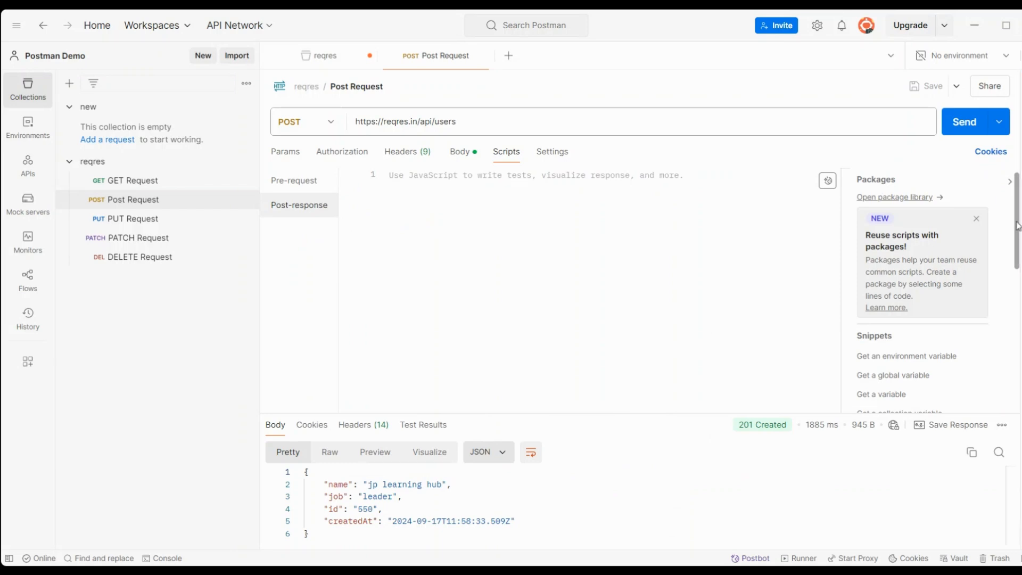
drag(1017, 241, 997, 328)
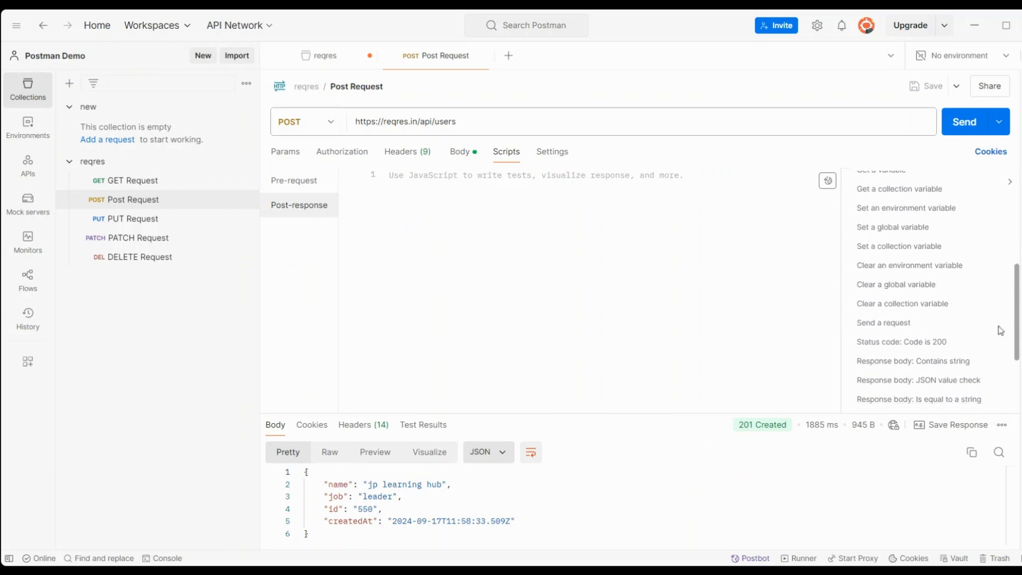
click(914, 343)
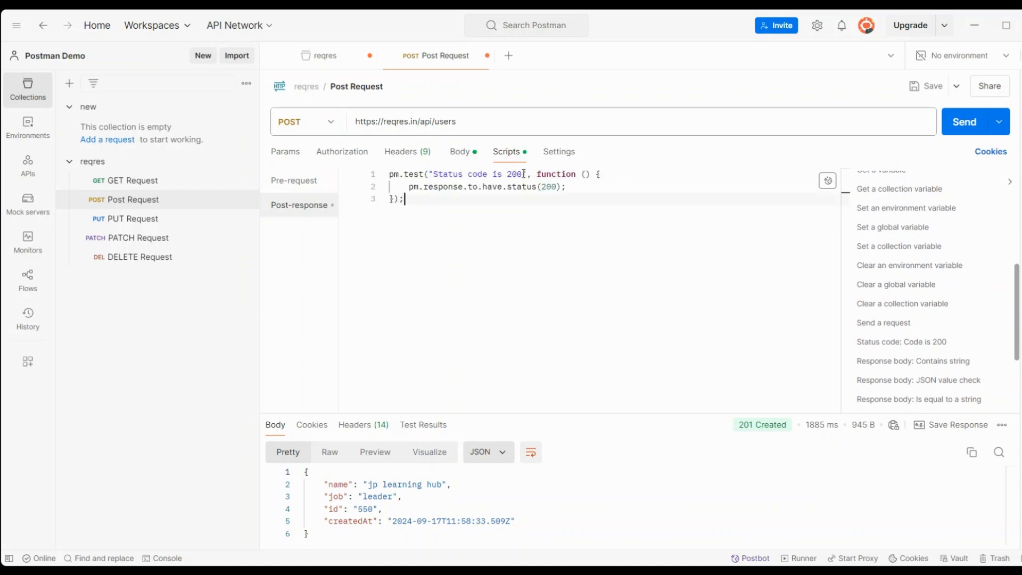
Step: Change the test's name and expected status from 200 to 201, then save the Post Request
double_click(524, 174)
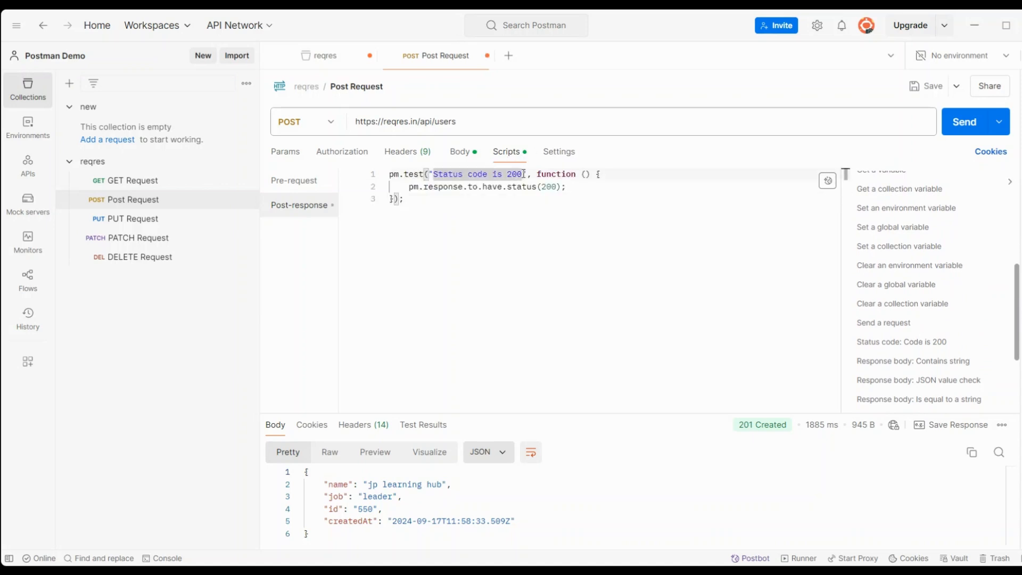
click(507, 255)
double_click(522, 174)
click(522, 175)
key(BackSpace)
text(1)
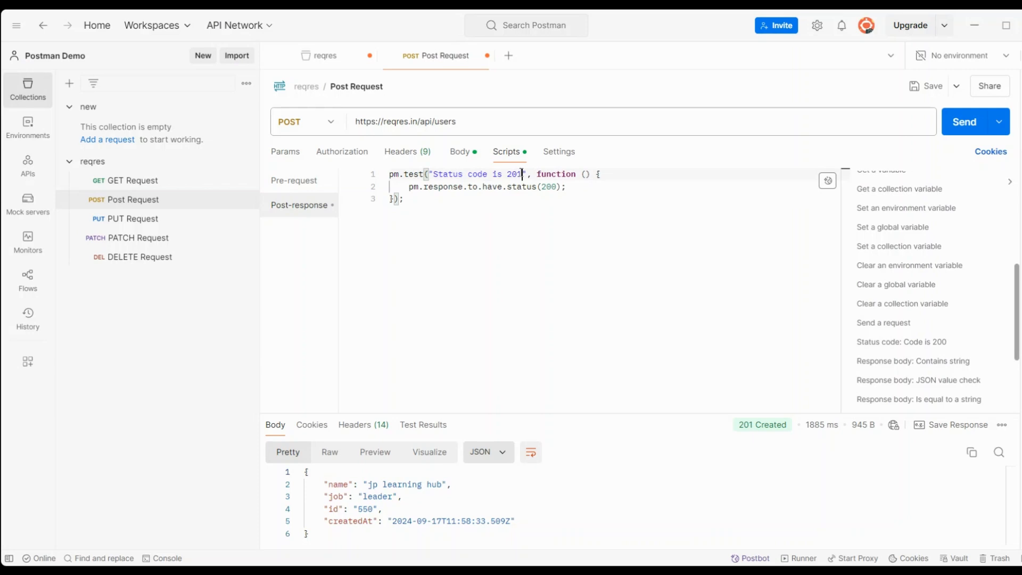
click(558, 187)
key(BackSpace)
text(1)
click(466, 205)
key(ctrl+a)
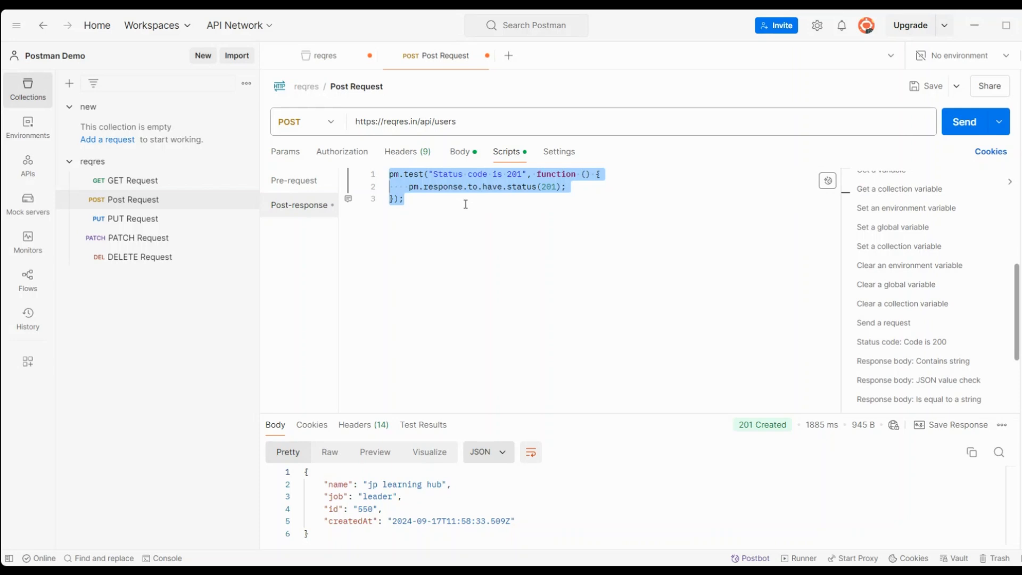
key(ctrl+s)
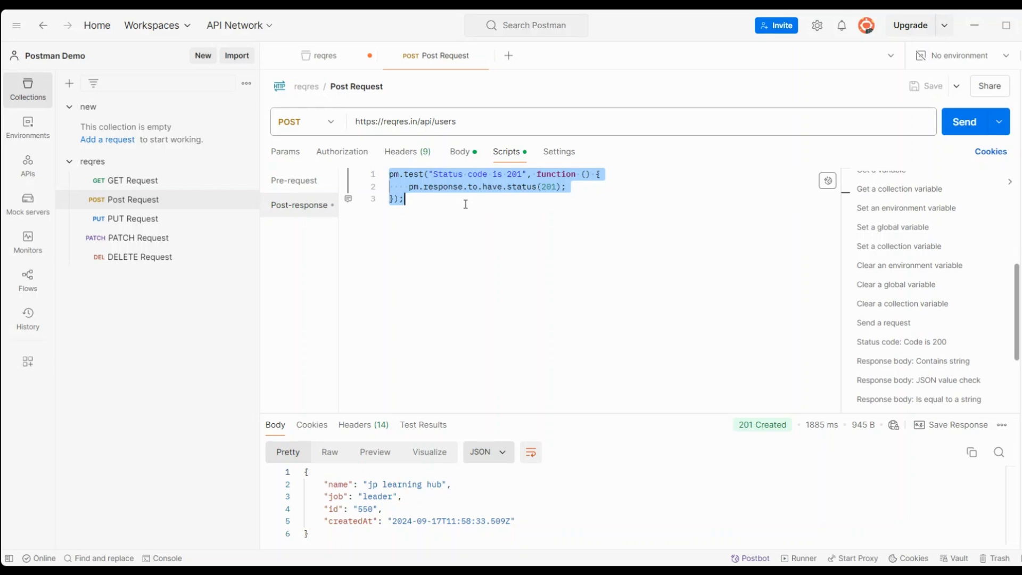
Step: Send the PUT Request and add the 'Status code: Code is 200' post-response test
click(486, 56)
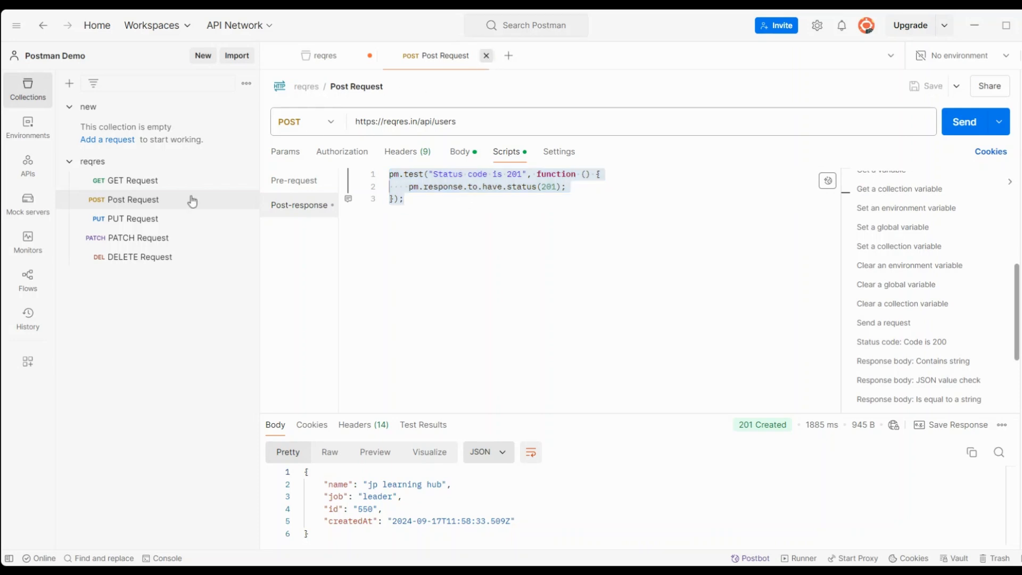
click(162, 220)
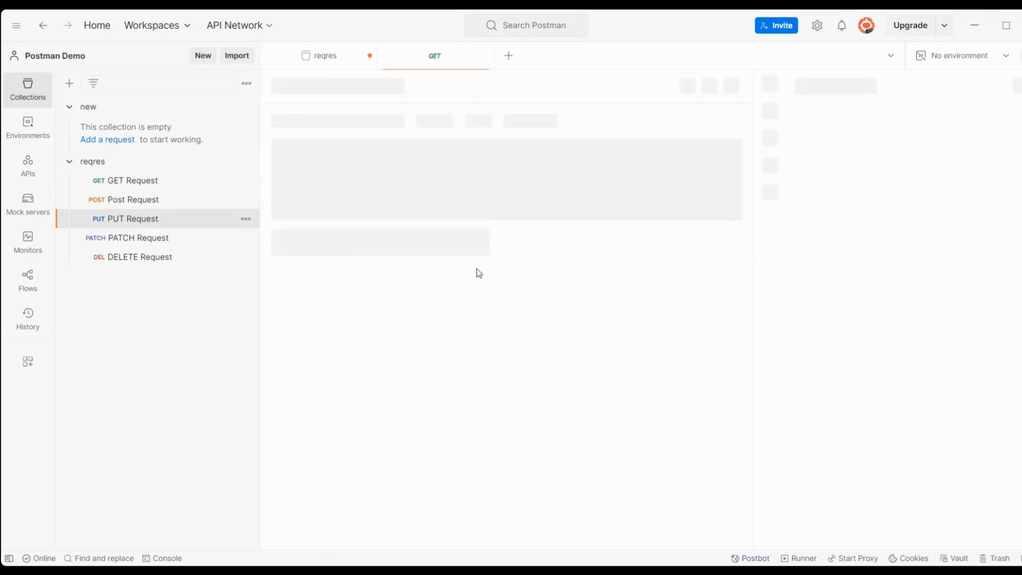
click(951, 130)
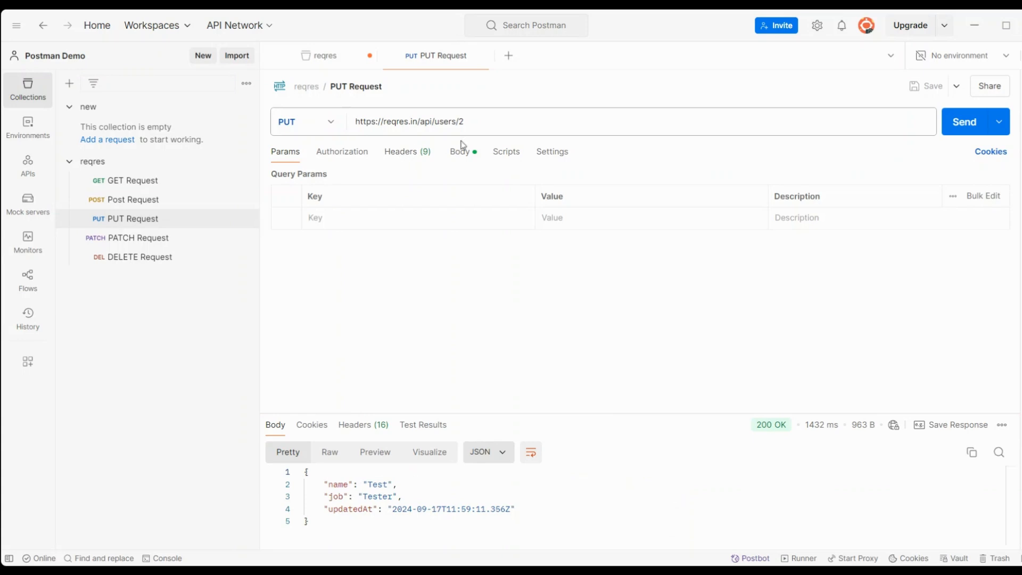
click(463, 158)
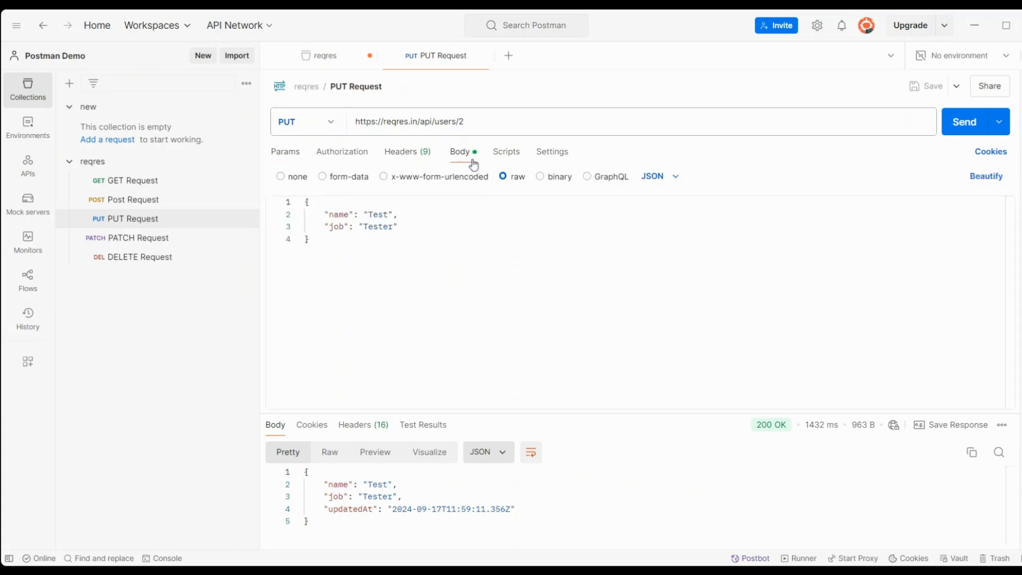
click(513, 157)
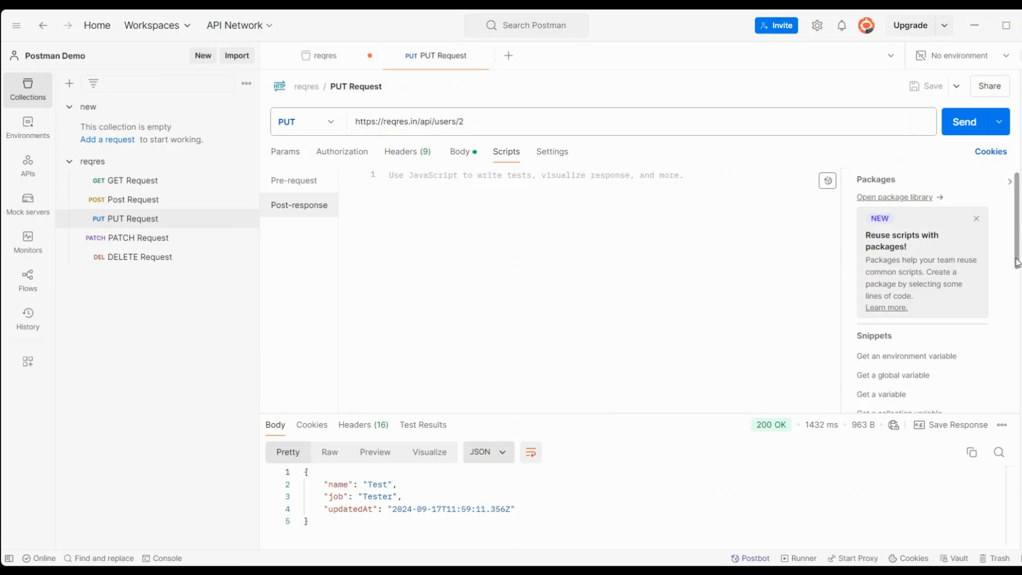
drag(1017, 265, 1016, 315)
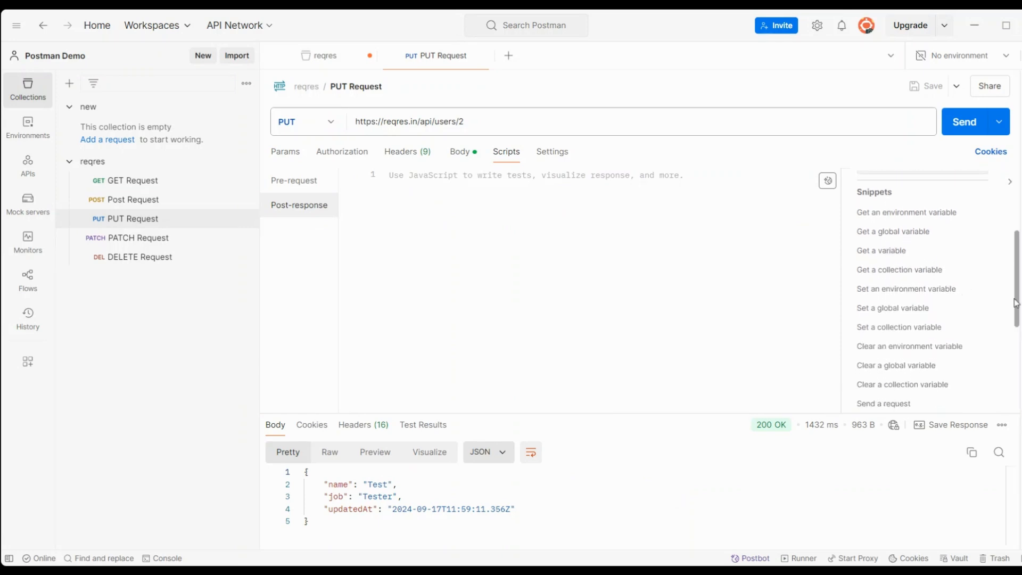
drag(1017, 308, 1016, 341)
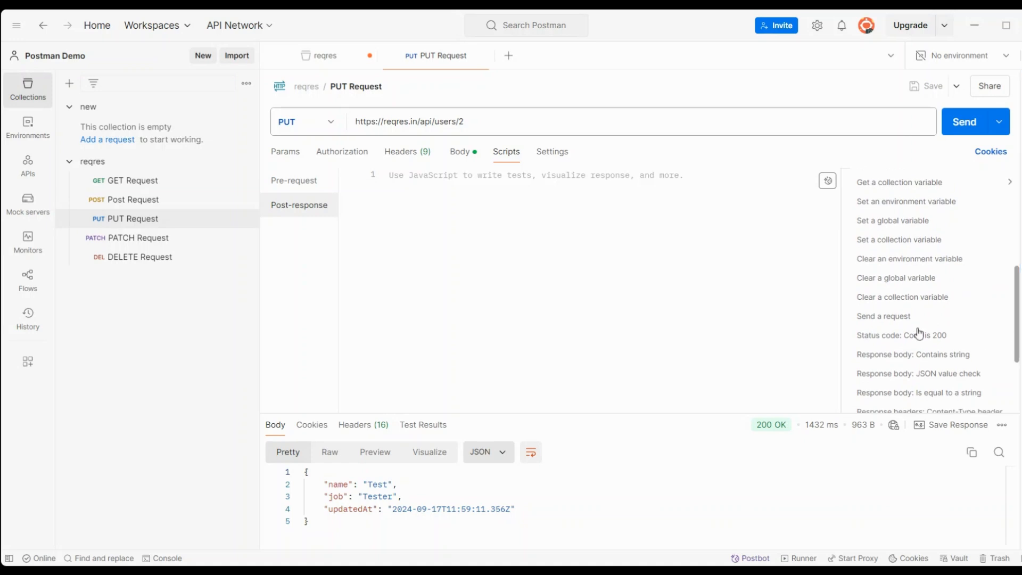
click(914, 337)
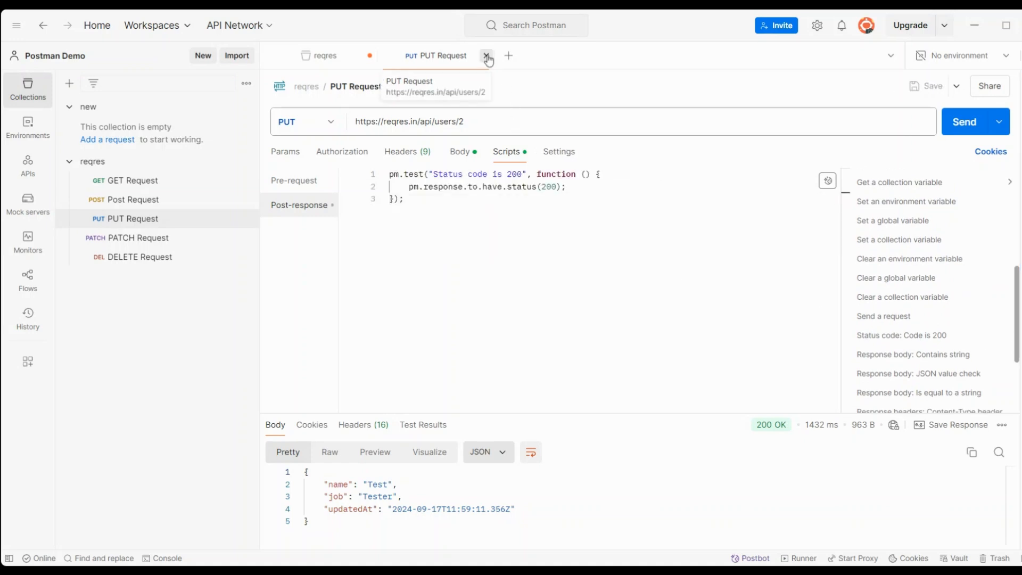
Step: Close the PUT Request and open the PATCH Request
click(487, 56)
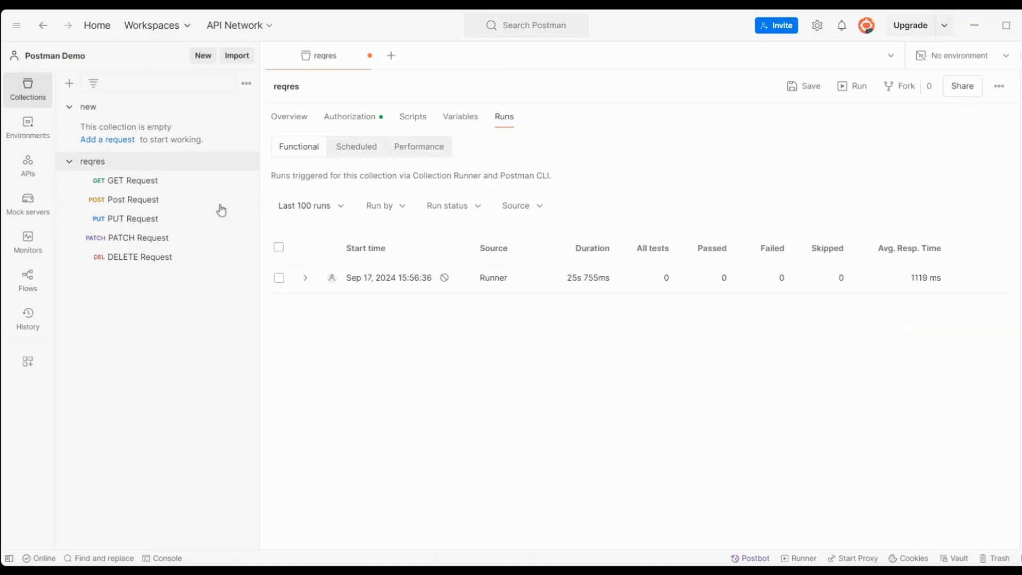
click(133, 201)
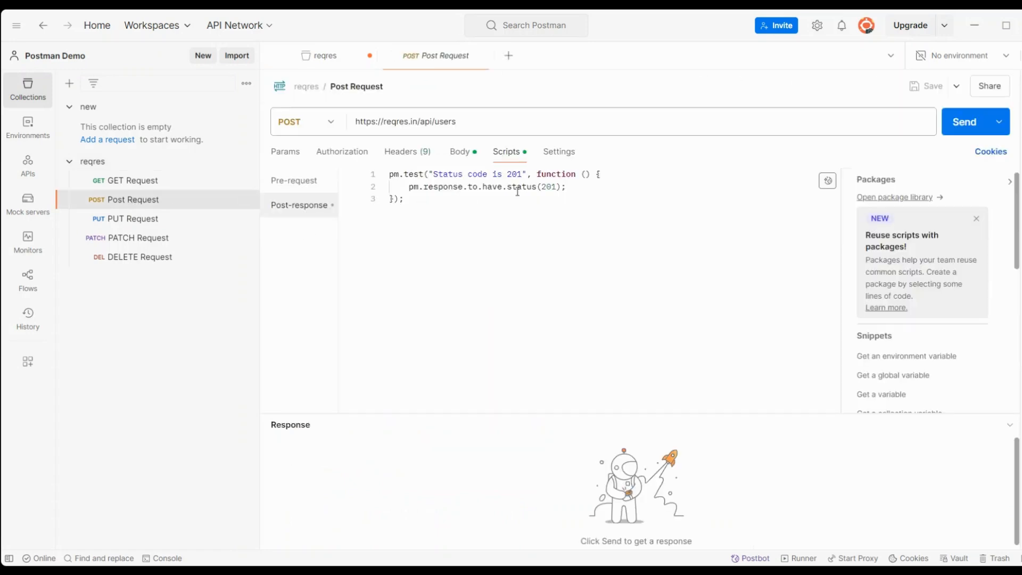
click(144, 243)
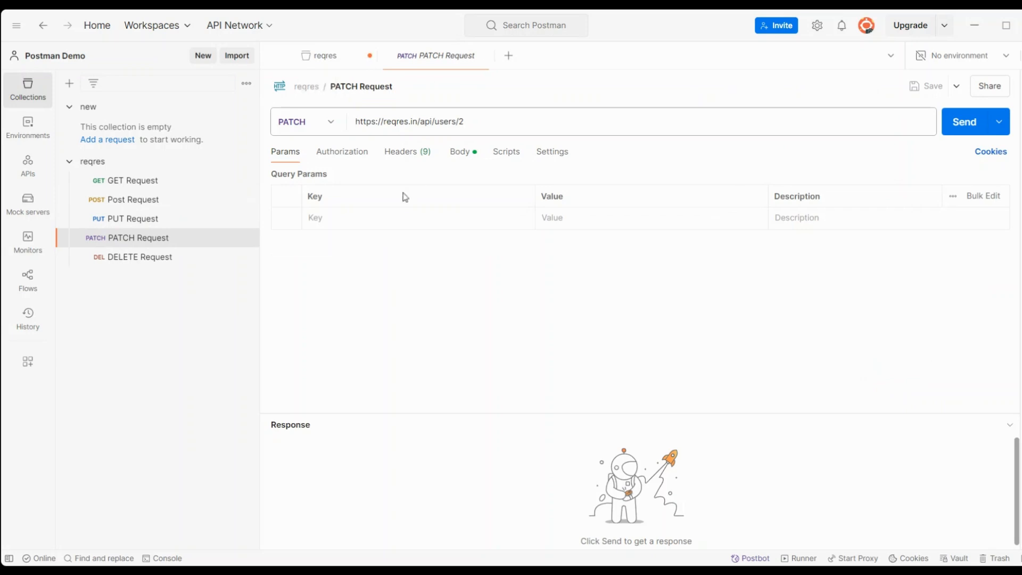
Step: Send the PATCH Request, add the 'Status code is 200' post-response test, and save
click(507, 152)
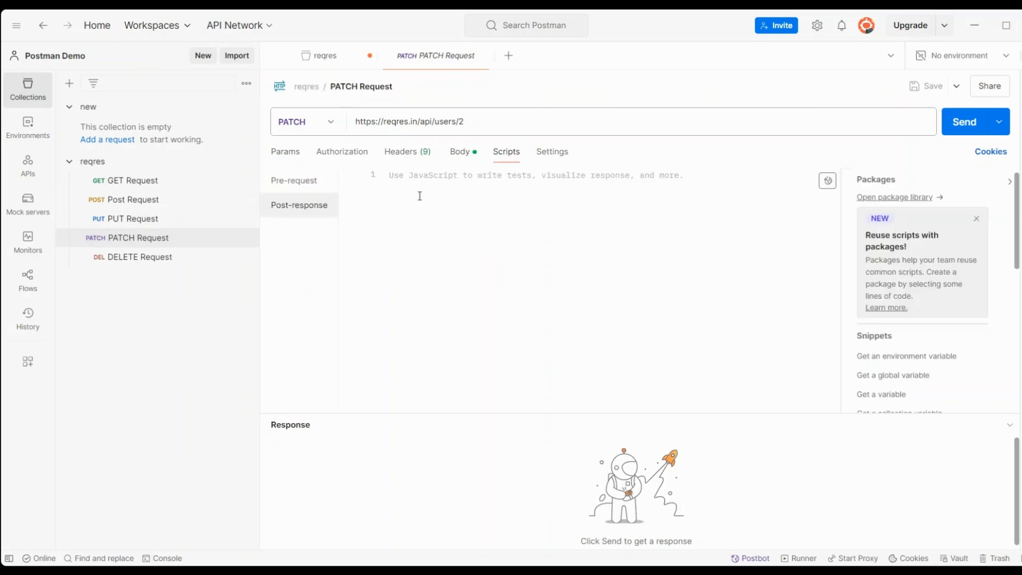
click(958, 134)
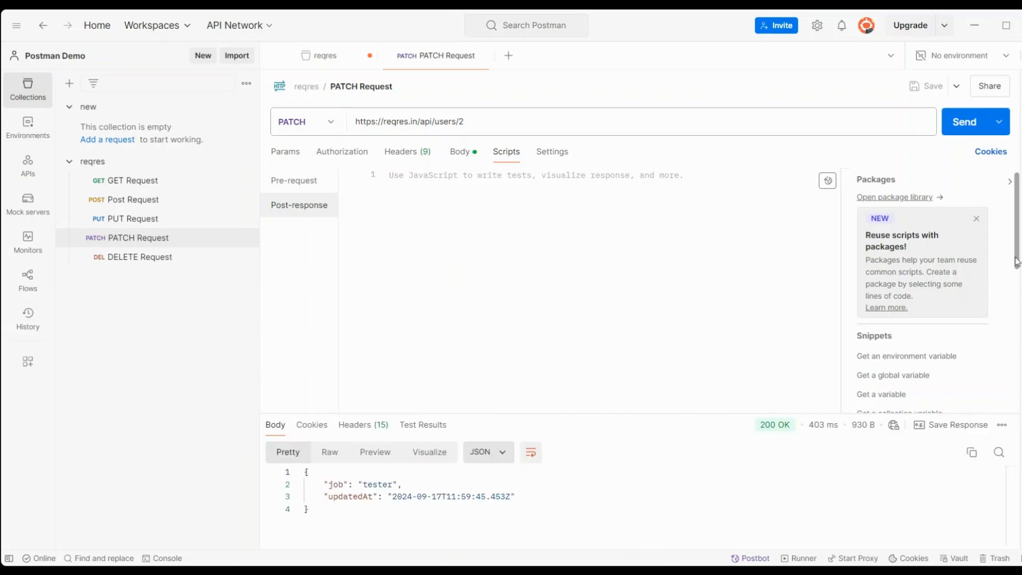
scroll(972, 329, down, 5)
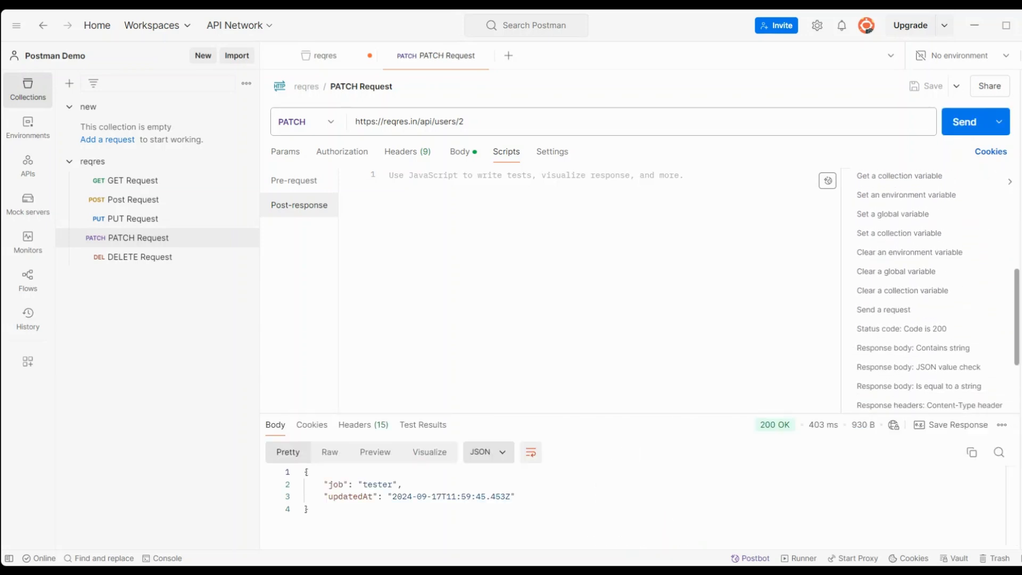
click(906, 325)
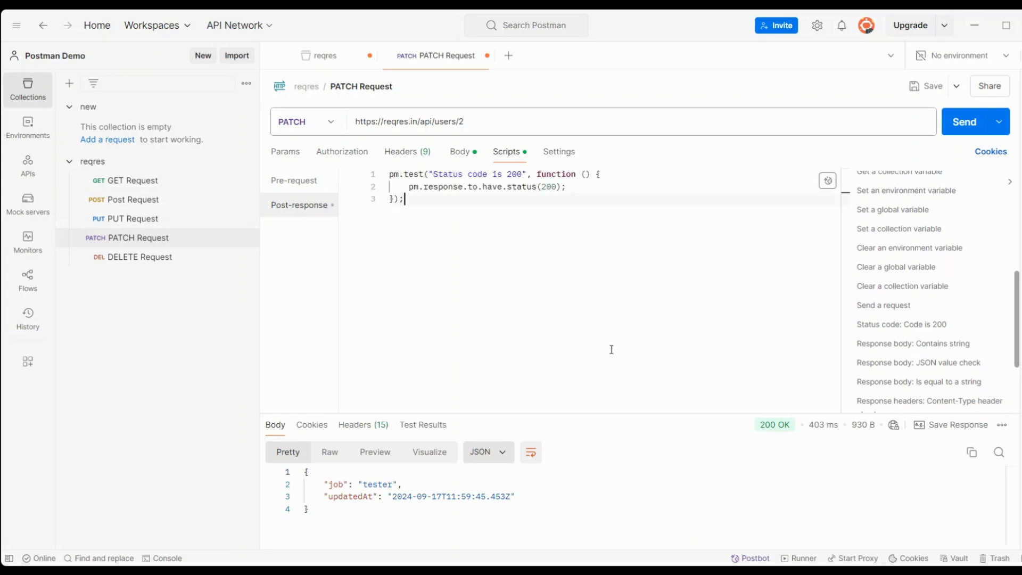
key(ctrl+s)
Step: Open and send the DELETE Request, then paste the copied status-code test into its post-response script
click(483, 56)
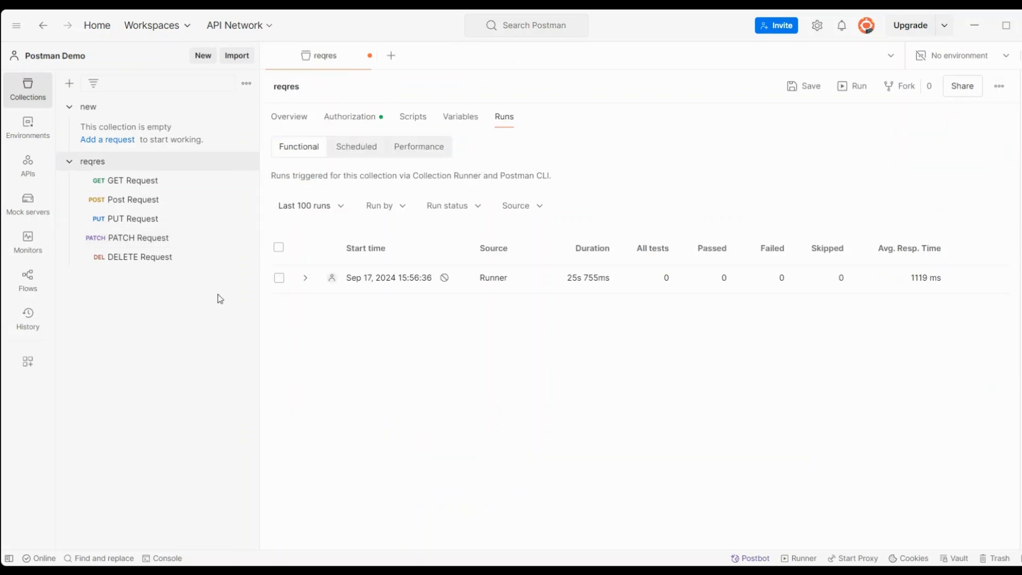
click(164, 259)
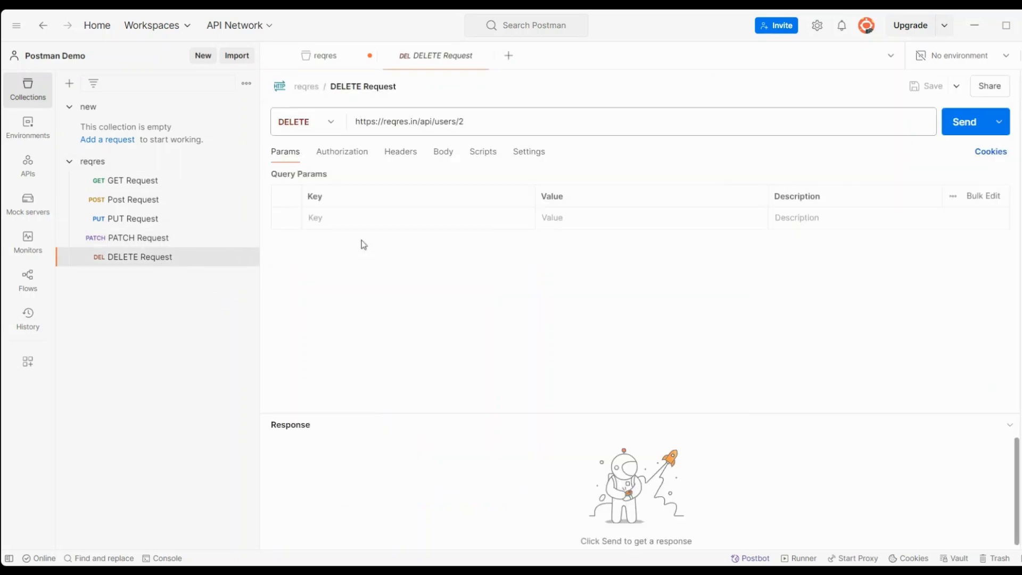
click(965, 122)
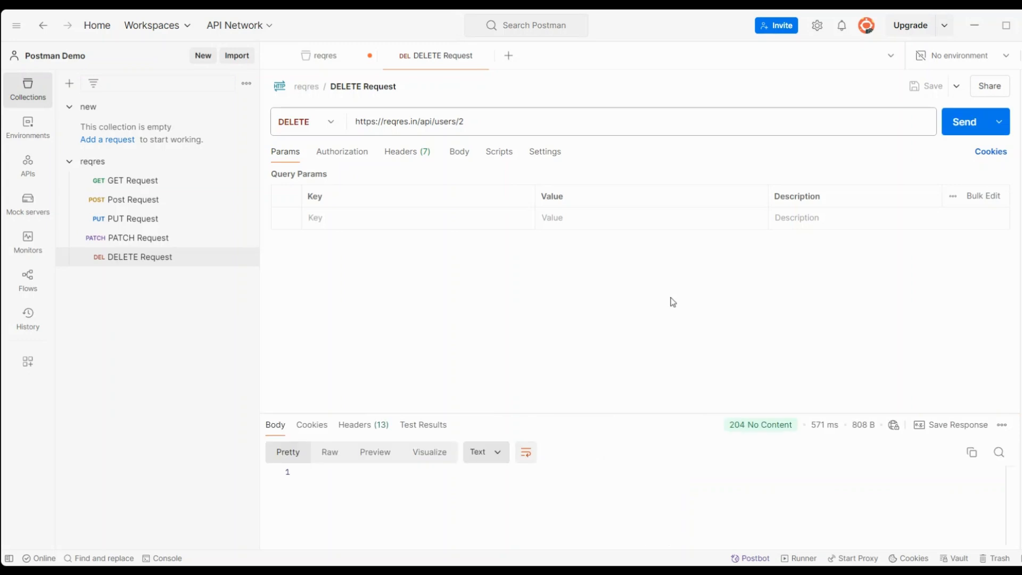
click(494, 157)
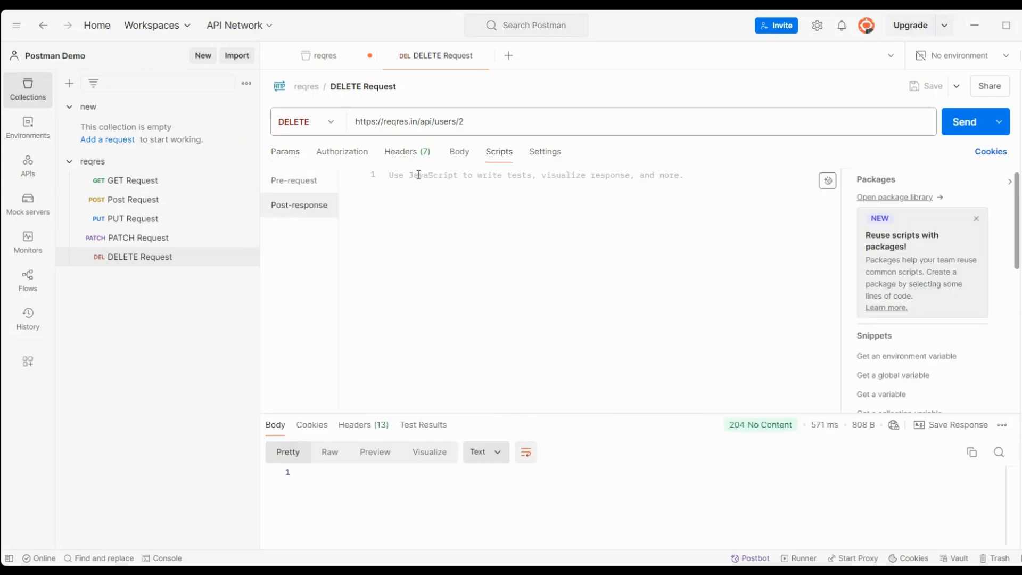
text(pm.test("Status code is 201", function () {     pm.response.to.have.status(201); });)
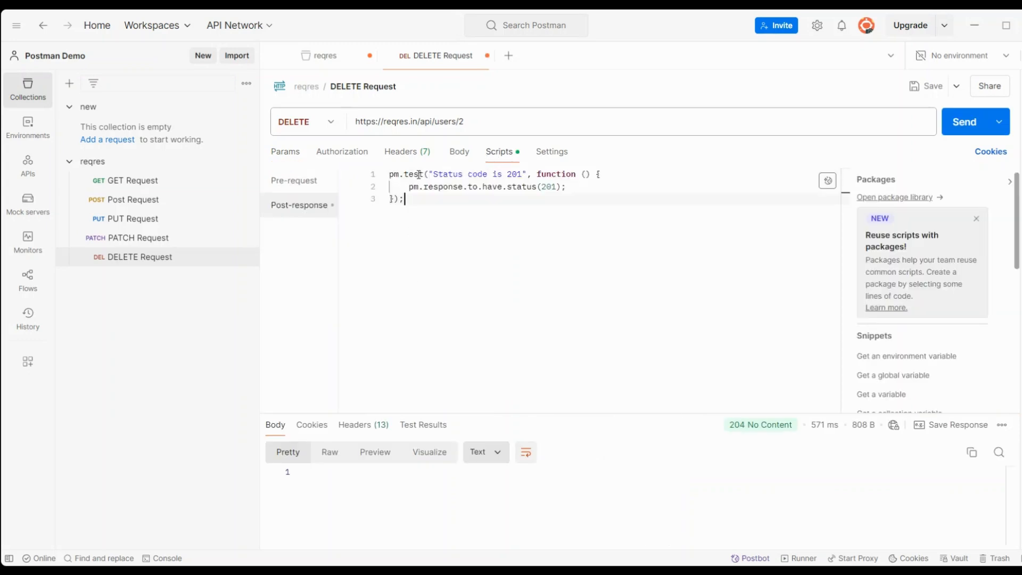
Step: Change the test name and expected status from 201 to 204, save, and close the tab
double_click(524, 174)
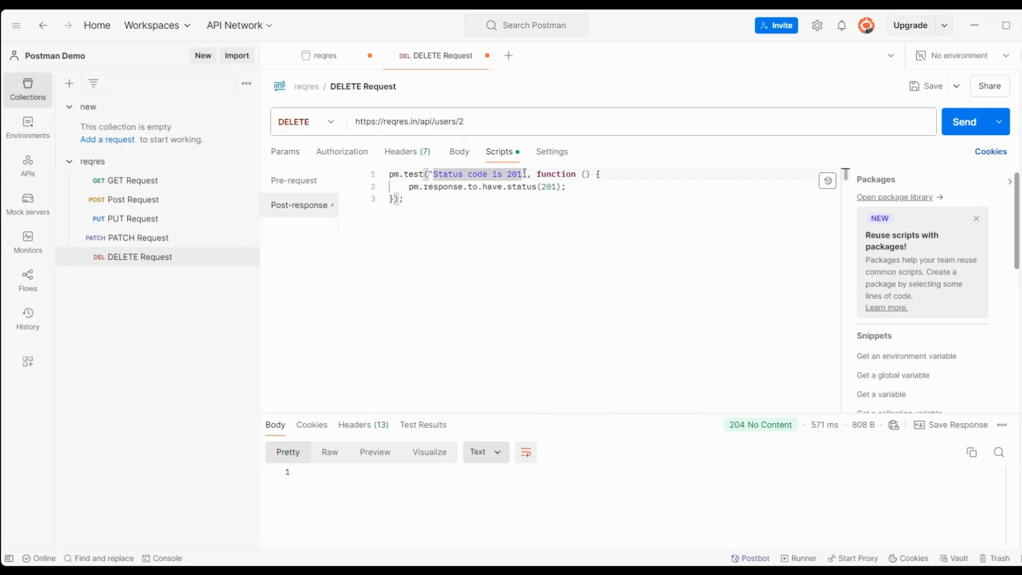
click(524, 174)
key(BackSpace)
text(4)
click(557, 187)
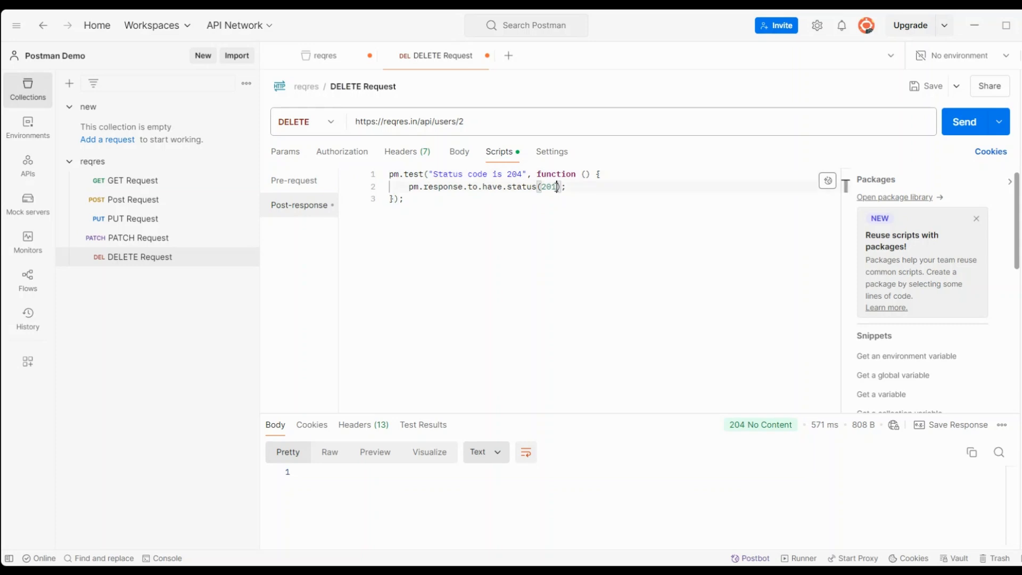
key(BackSpace)
text(4)
key(ctrl+s)
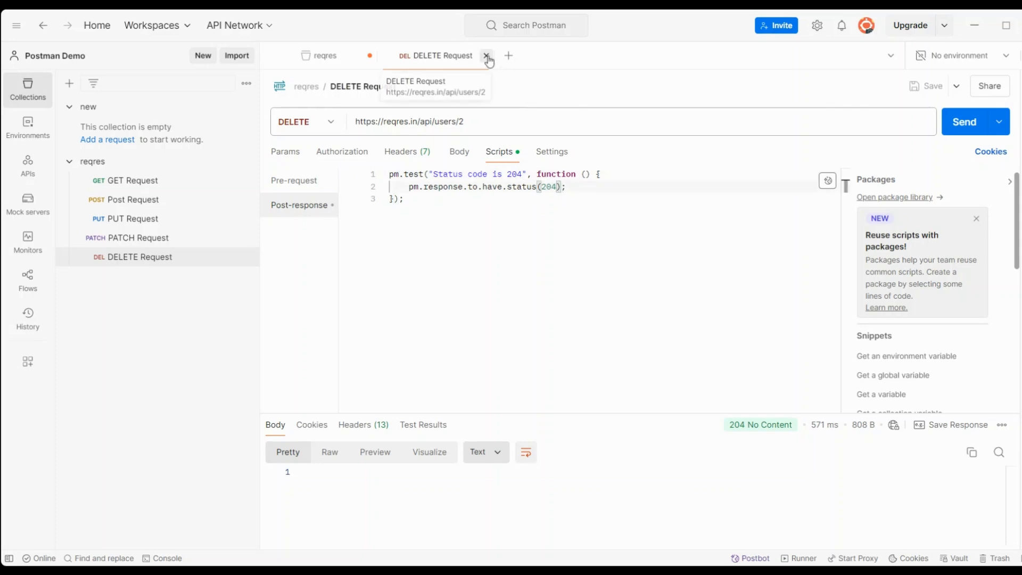
click(520, 319)
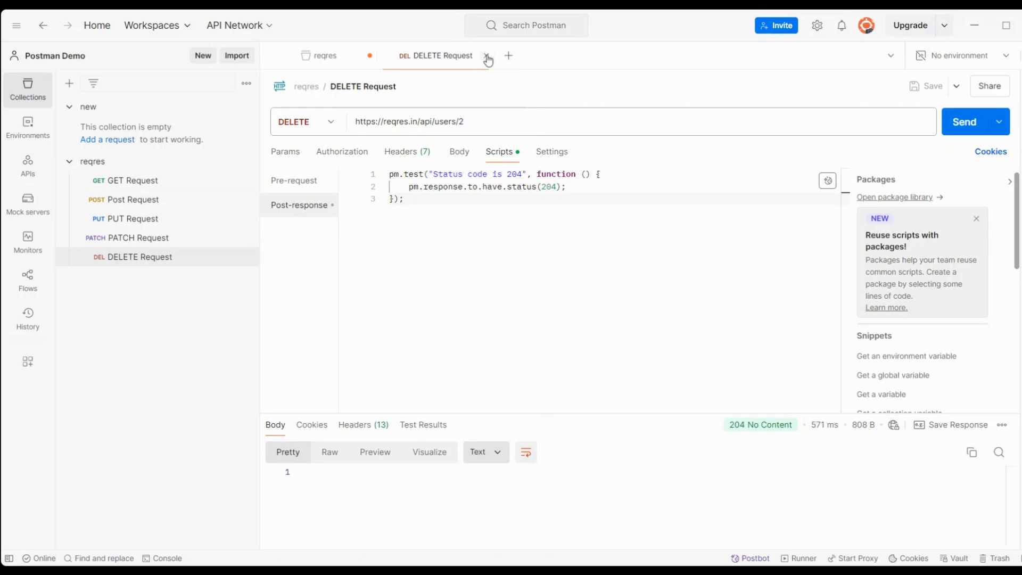
click(487, 56)
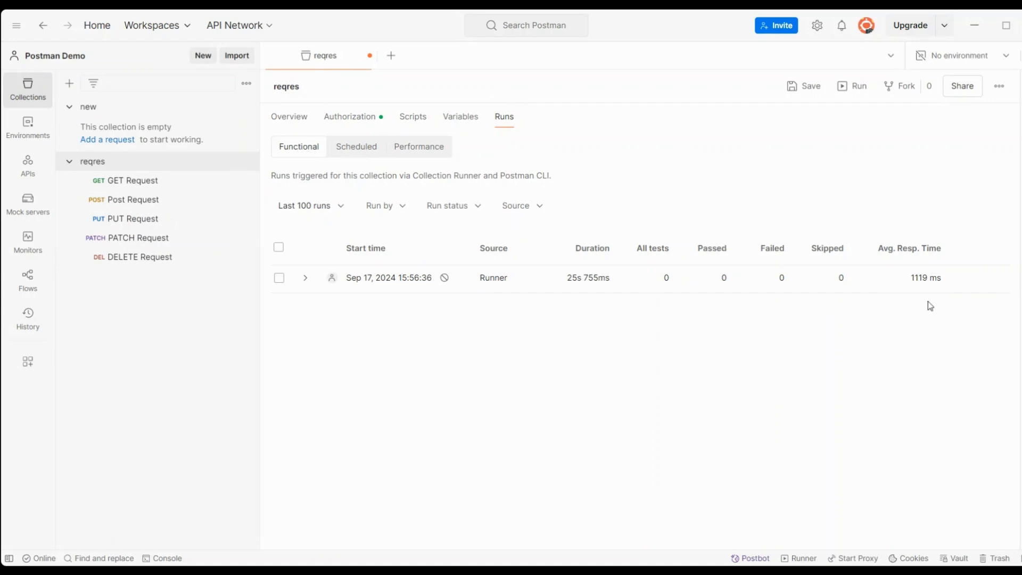
Step: Open the Collection Runner for reqres with all five requests selected
mouse_move(925, 274)
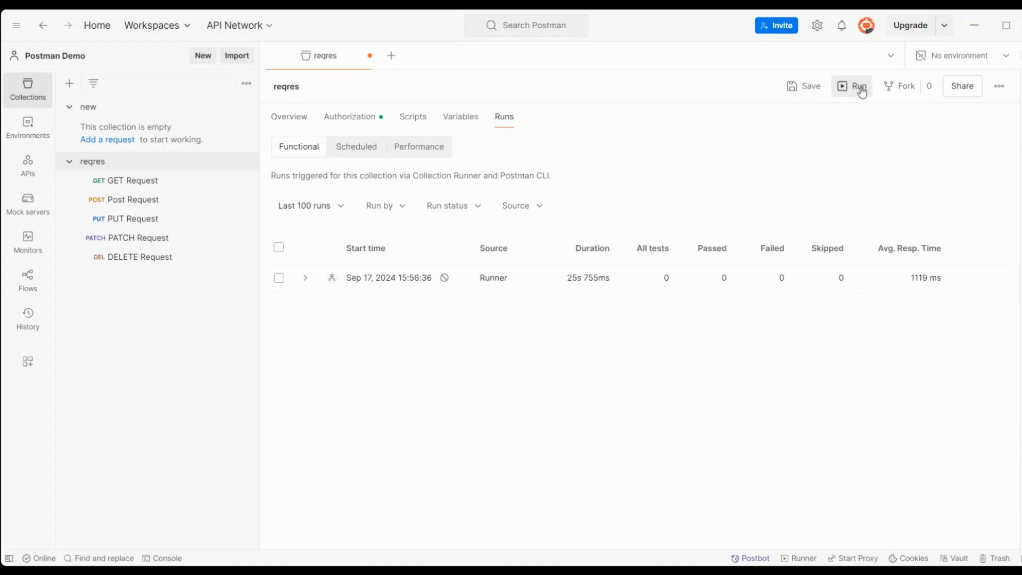
click(858, 87)
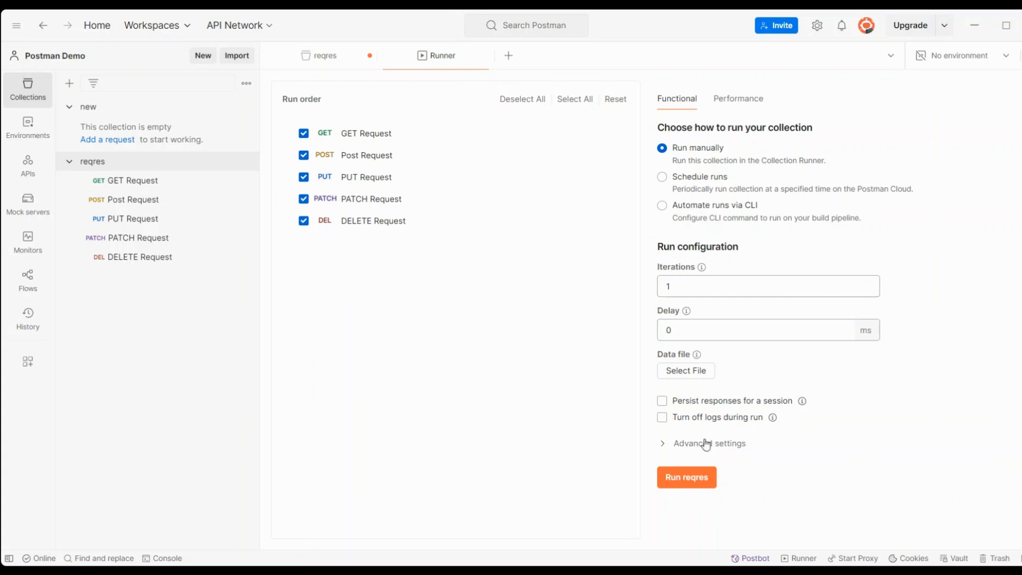
Step: Run the reqres collection with 2 iterations instead of 1
click(675, 288)
key(BackSpace)
text(2)
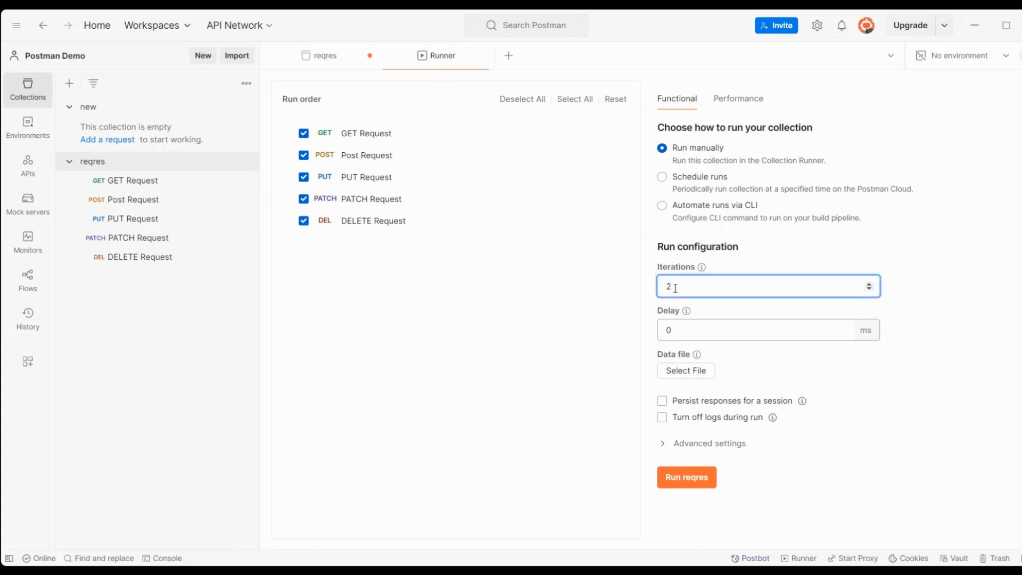
click(689, 479)
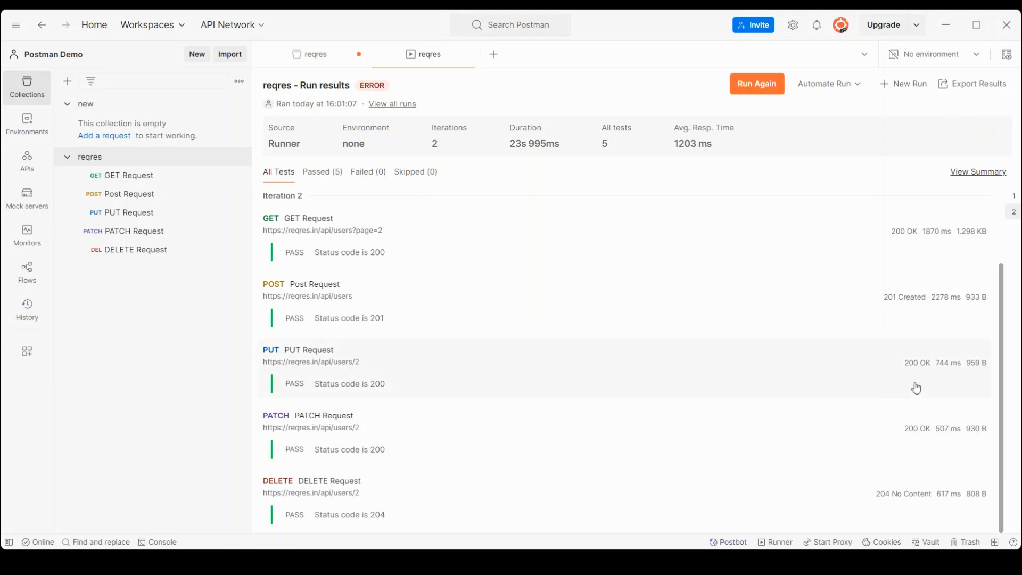
Step: Review the run results and filter them to the 5 passed tests
scroll(1001, 371, up, 3)
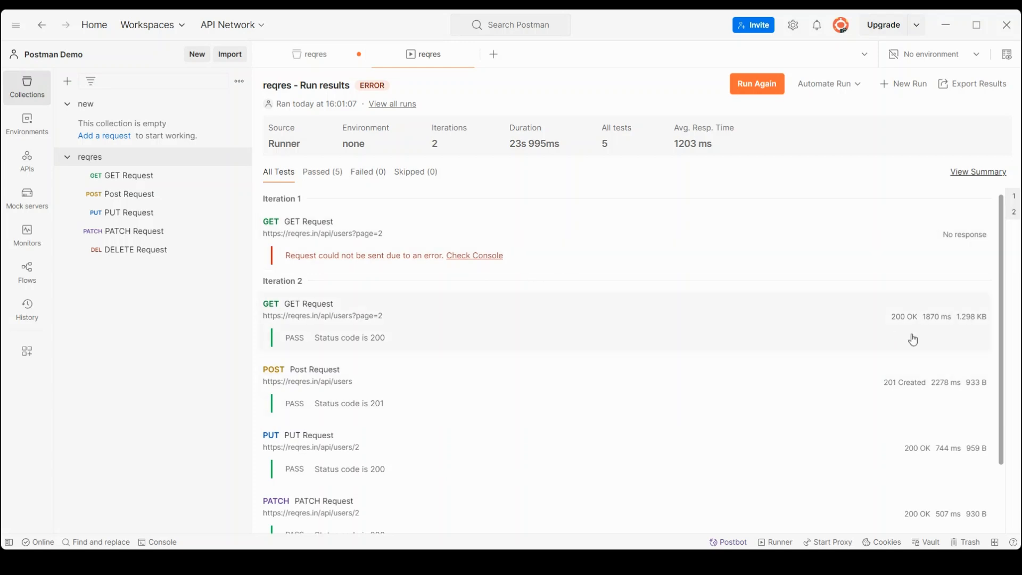
drag(1004, 331, 1006, 397)
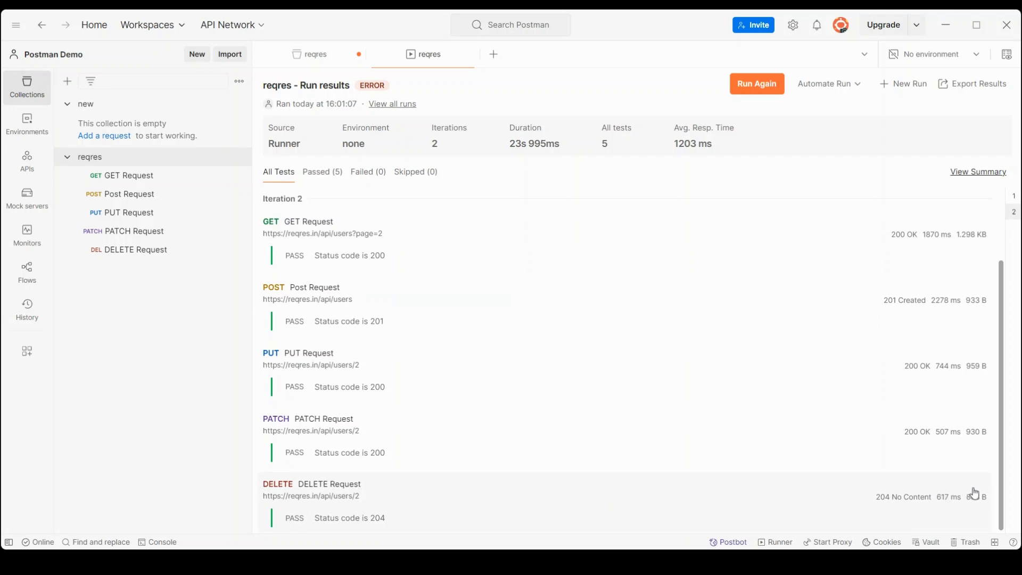
drag(1001, 482, 1001, 490)
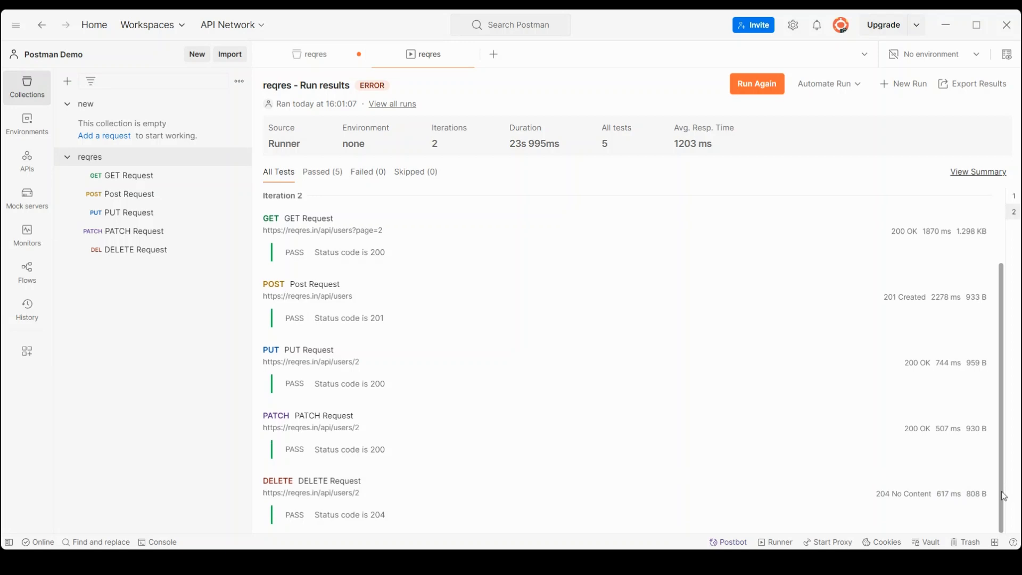
click(321, 183)
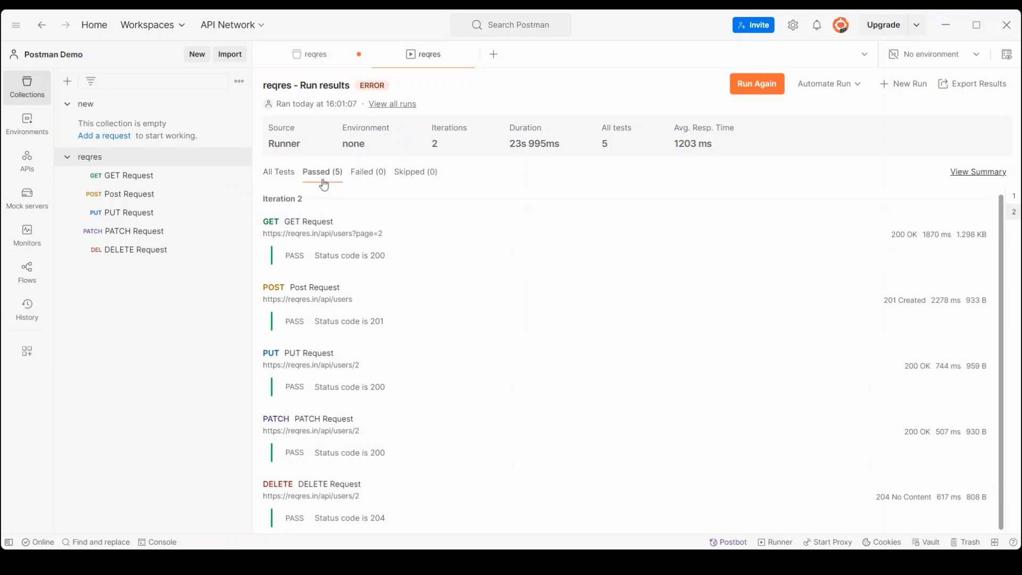
Step: Check the run summary, return to detailed results, and list all tests including the unsent GET
click(973, 172)
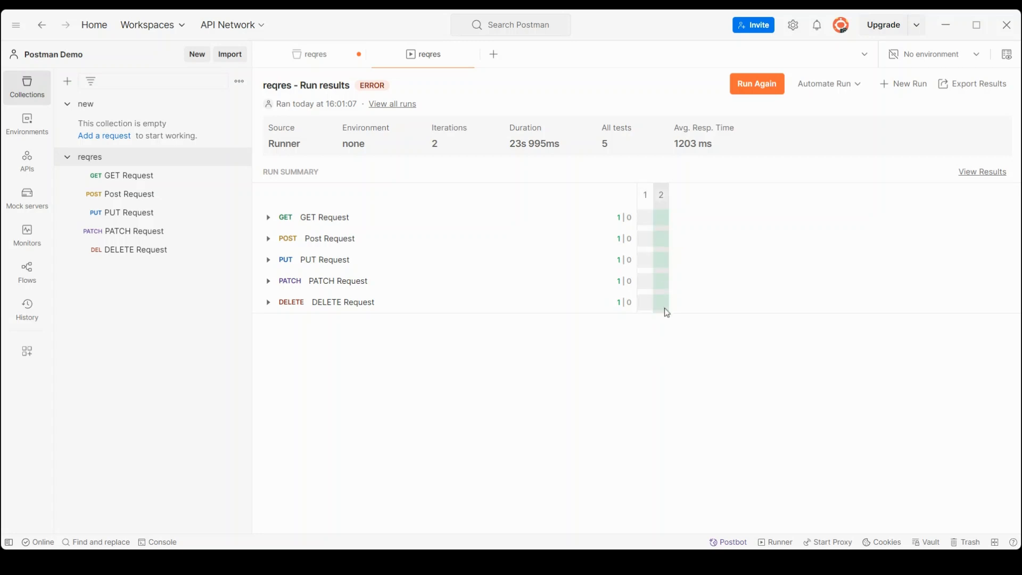
click(989, 172)
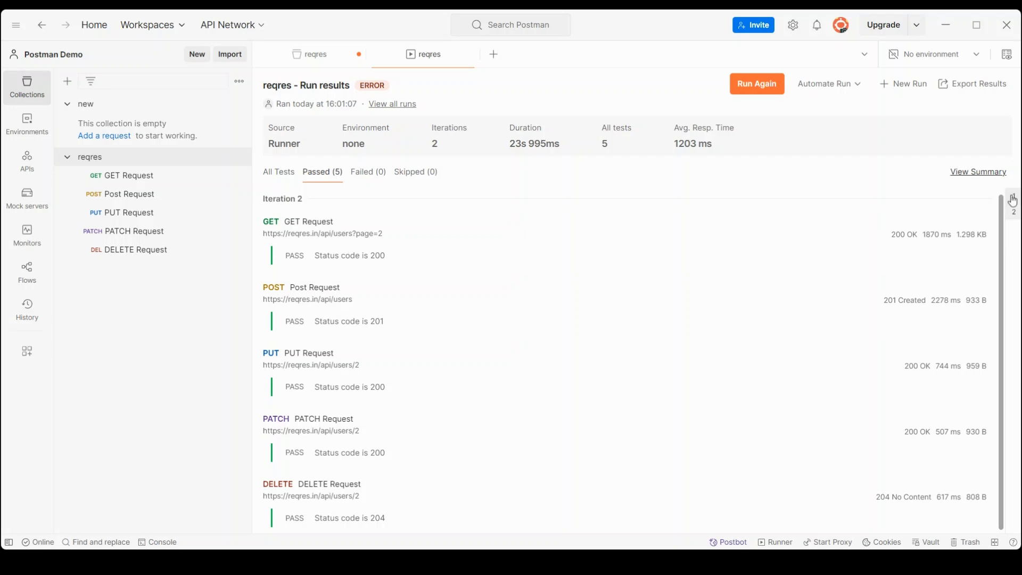
click(278, 171)
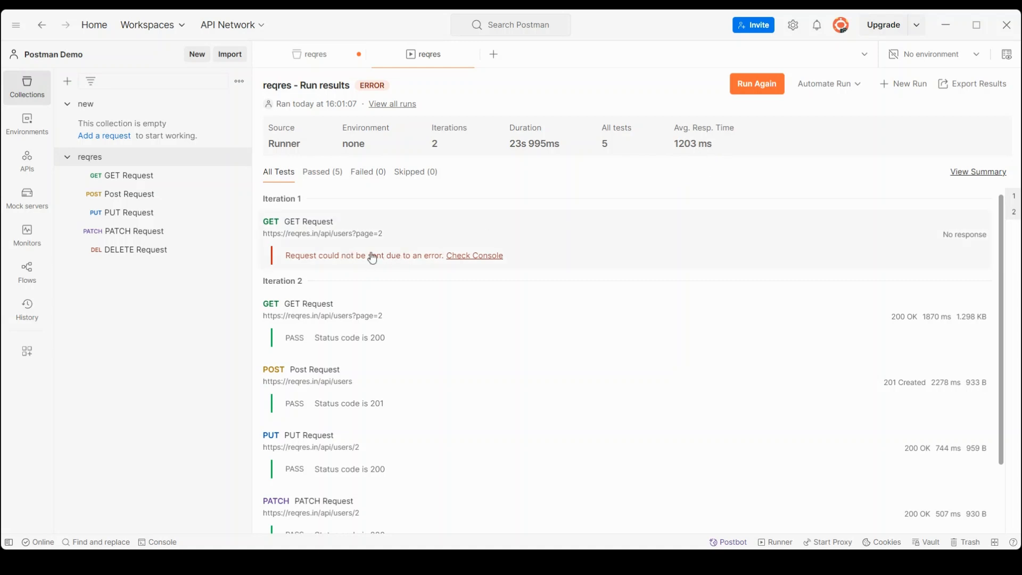
Step: Inspect the socket hang up error in the Console's GET entry, then rerun the reqres collection
click(474, 256)
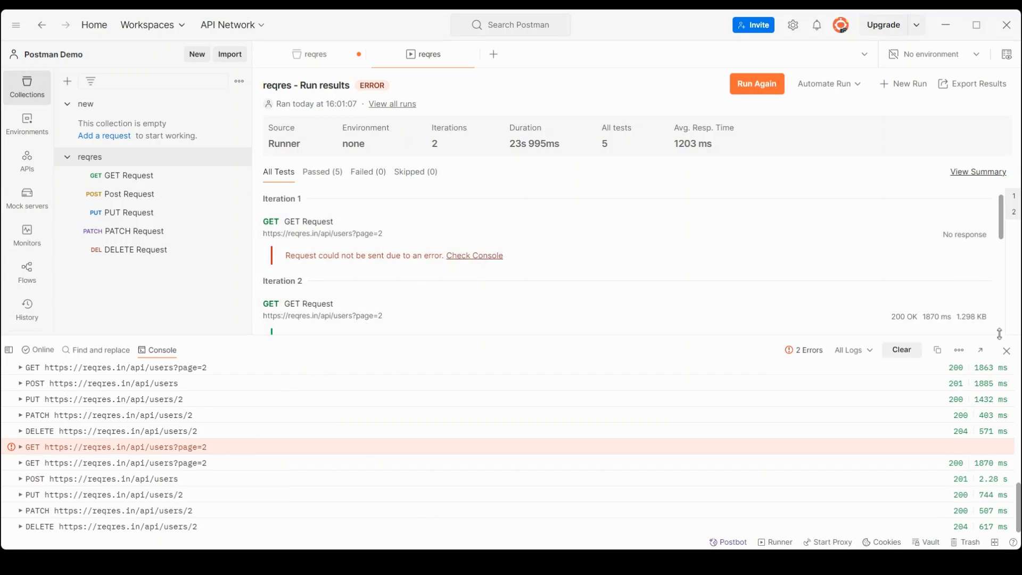
click(1007, 351)
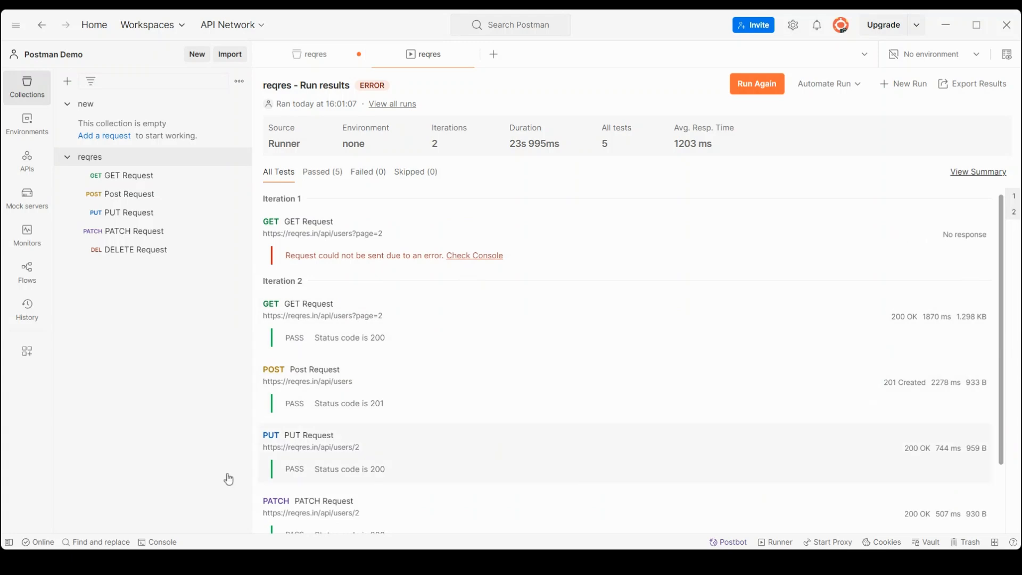
click(160, 542)
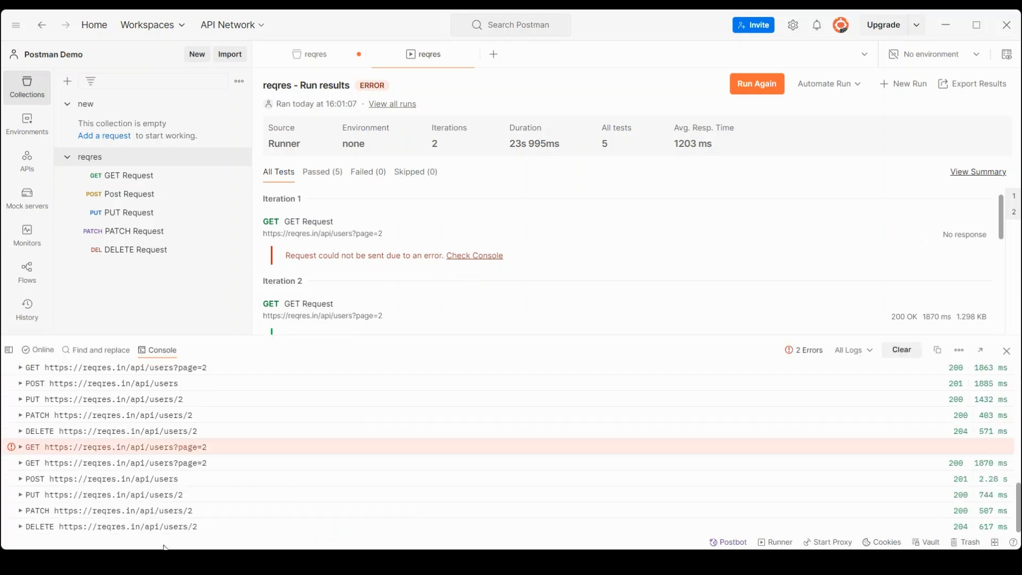
click(179, 448)
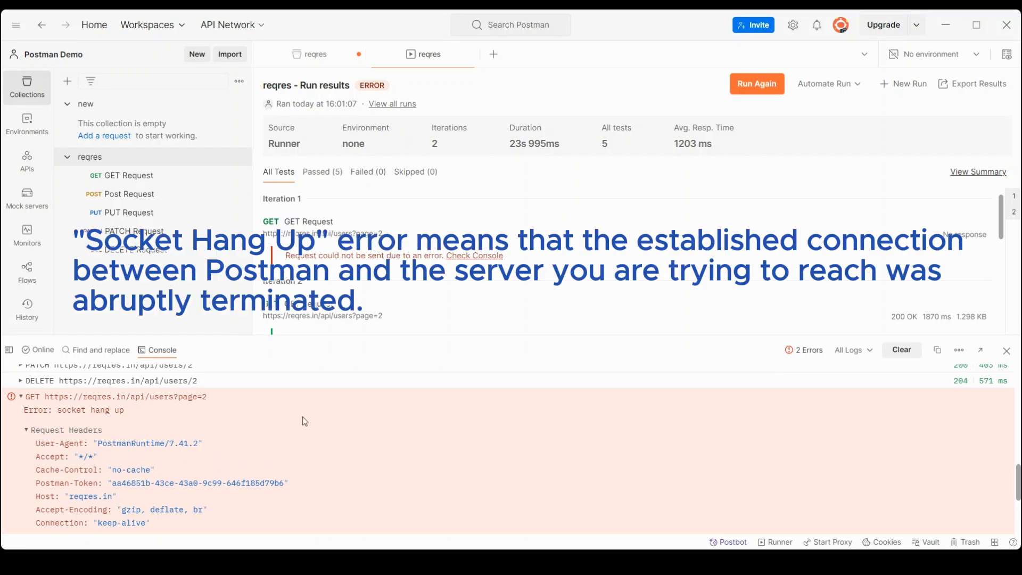
click(1007, 351)
click(752, 83)
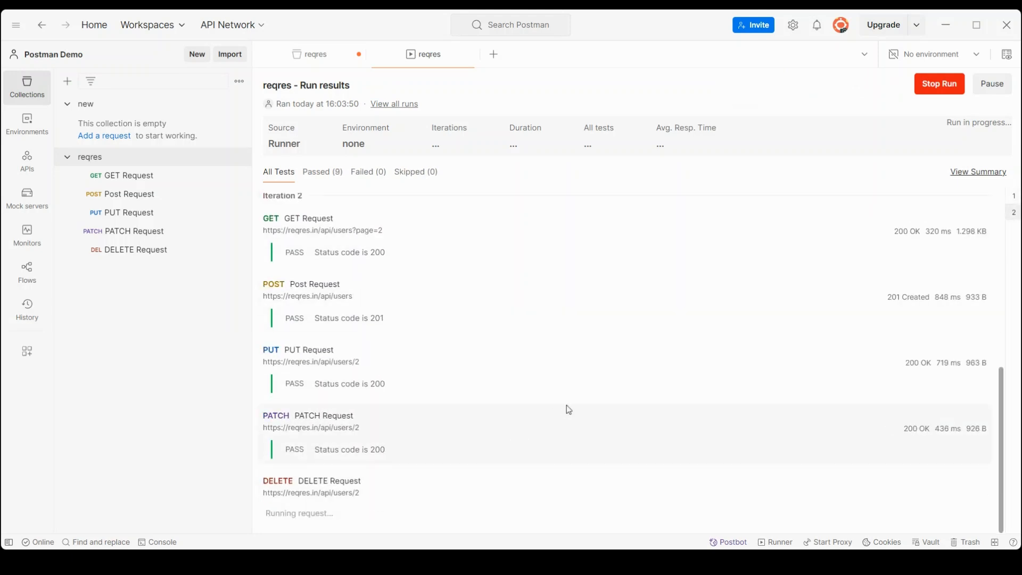
Step: Filter the finished rerun's results to the 10 passed status-code tests
click(342, 173)
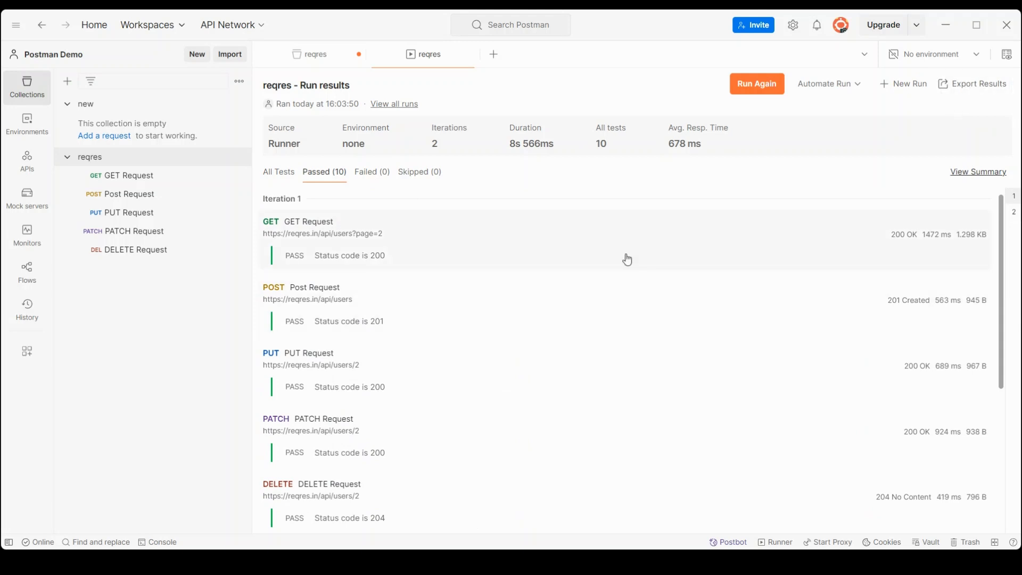
Step: Open a new schedule form from the reqres collection's Runs > Scheduled view
click(144, 158)
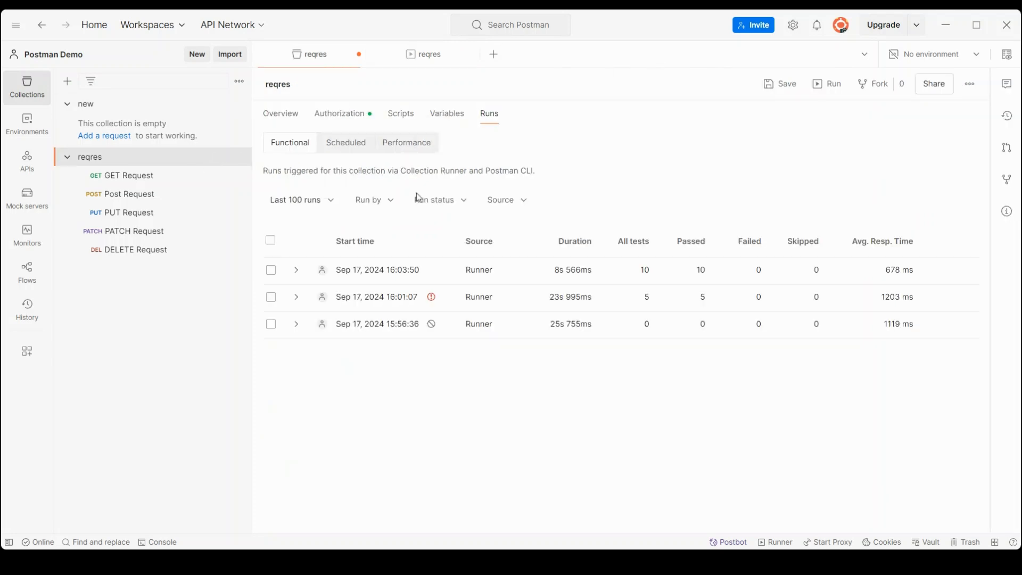
click(358, 151)
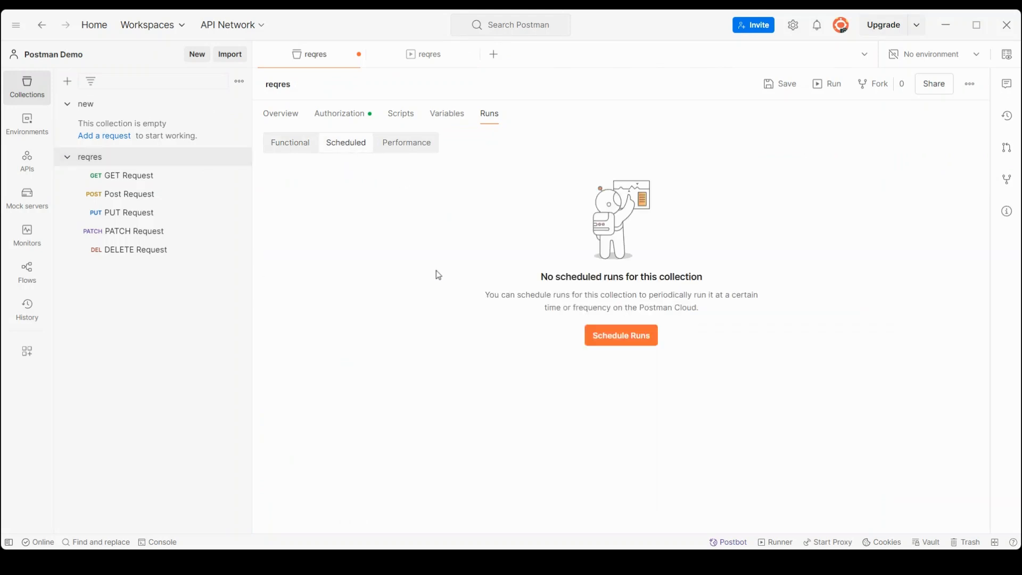
click(634, 346)
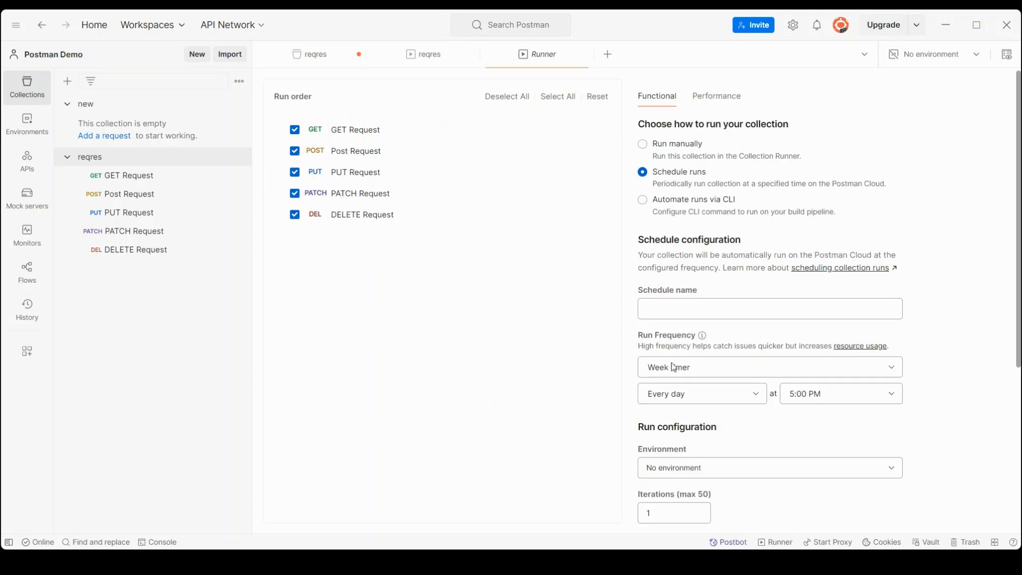
click(679, 310)
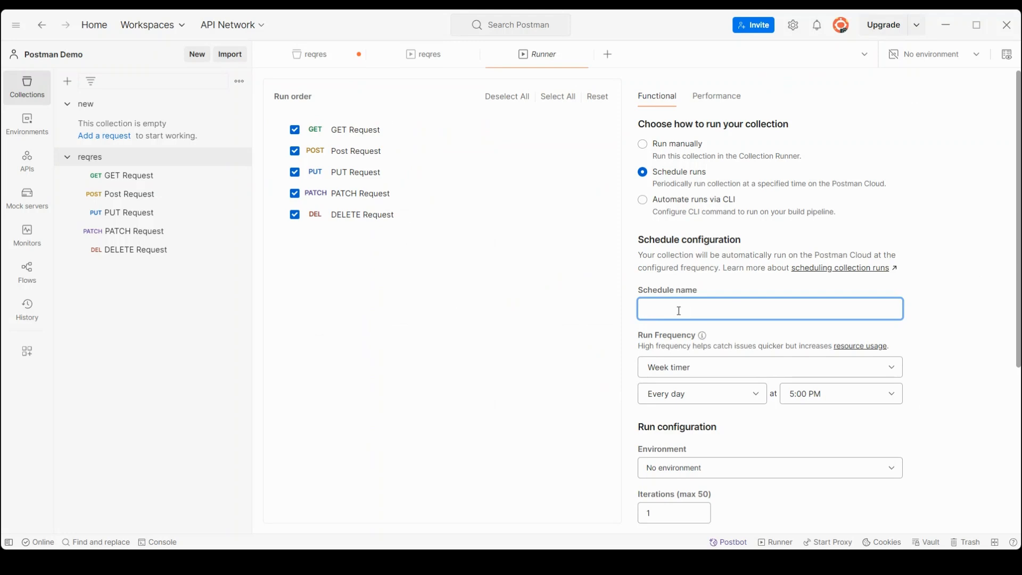
Step: Keep the schedule frequency as Week timer running every day
click(731, 378)
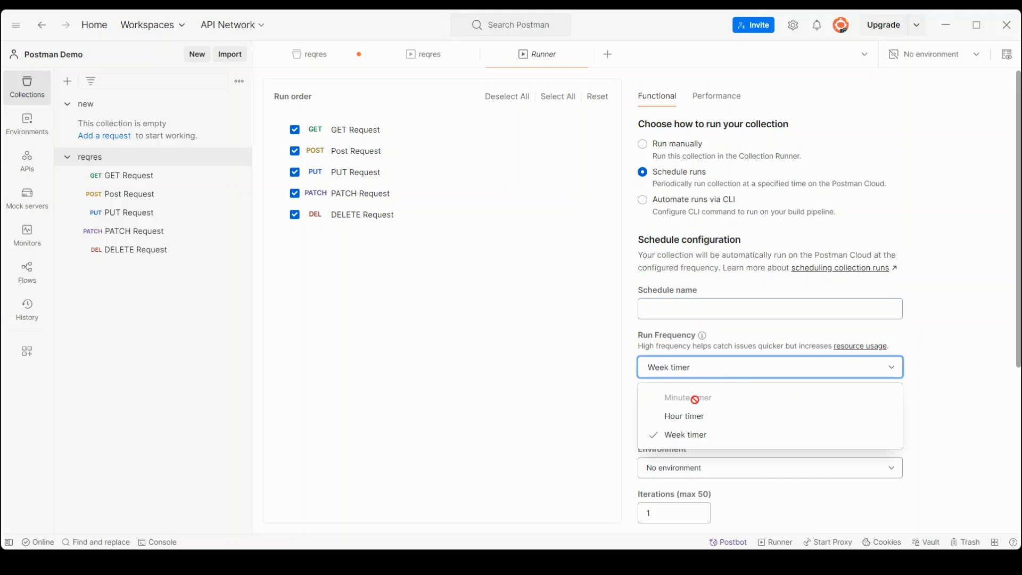
click(552, 390)
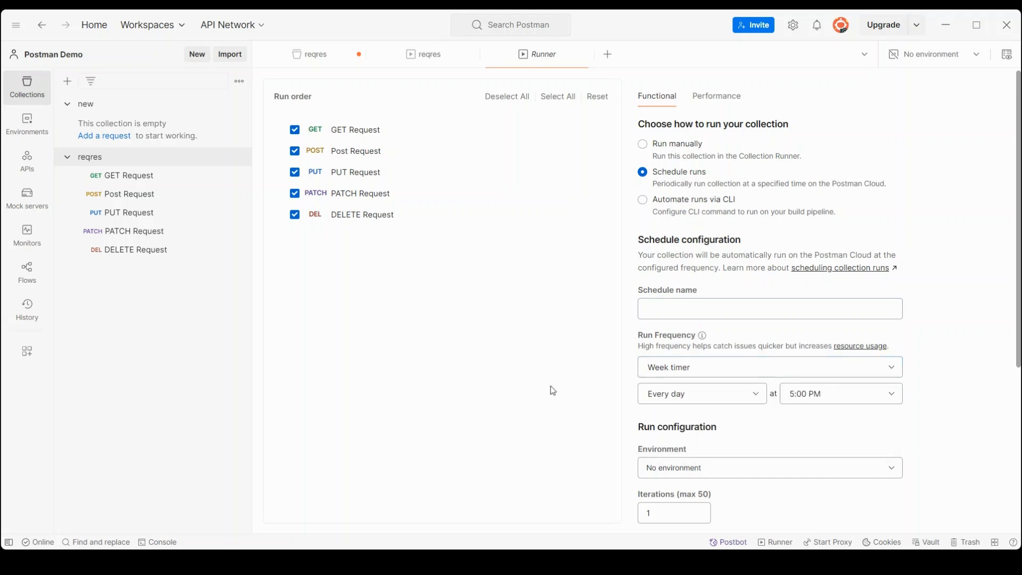
click(761, 399)
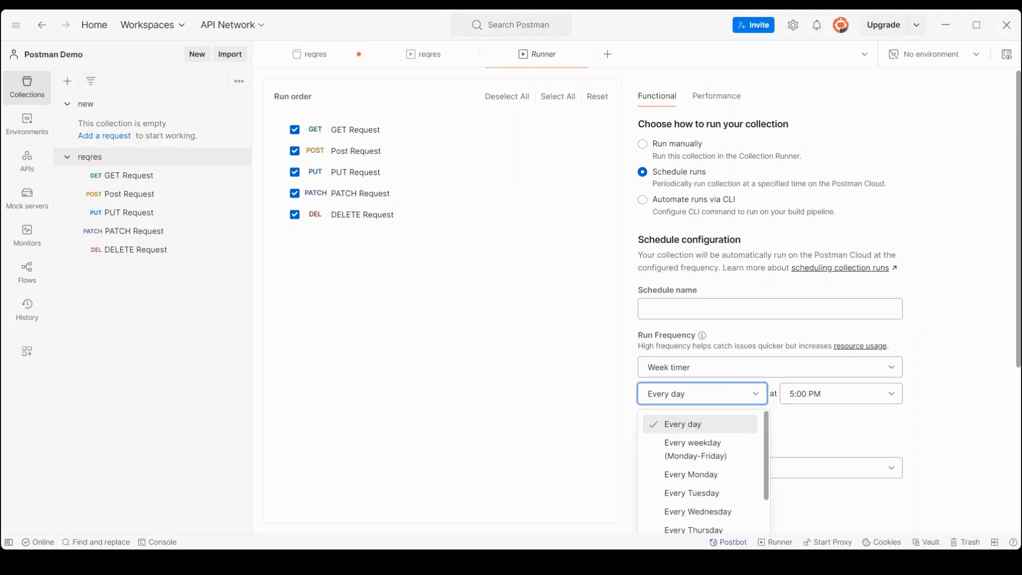
click(1017, 344)
drag(1018, 362, 1019, 445)
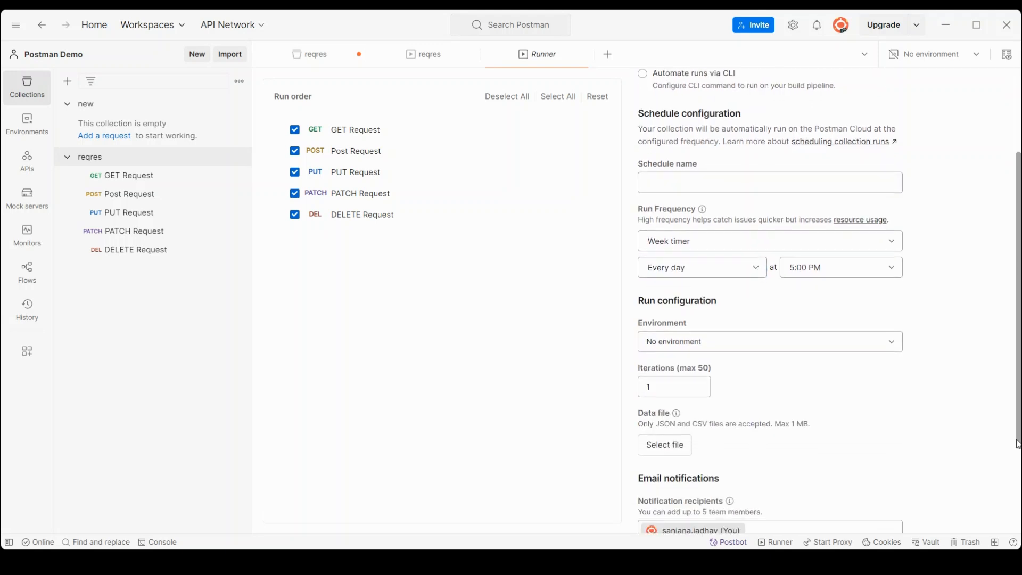
Step: Confirm the 5:00 PM run time, no environment, and review the iterations value
click(745, 268)
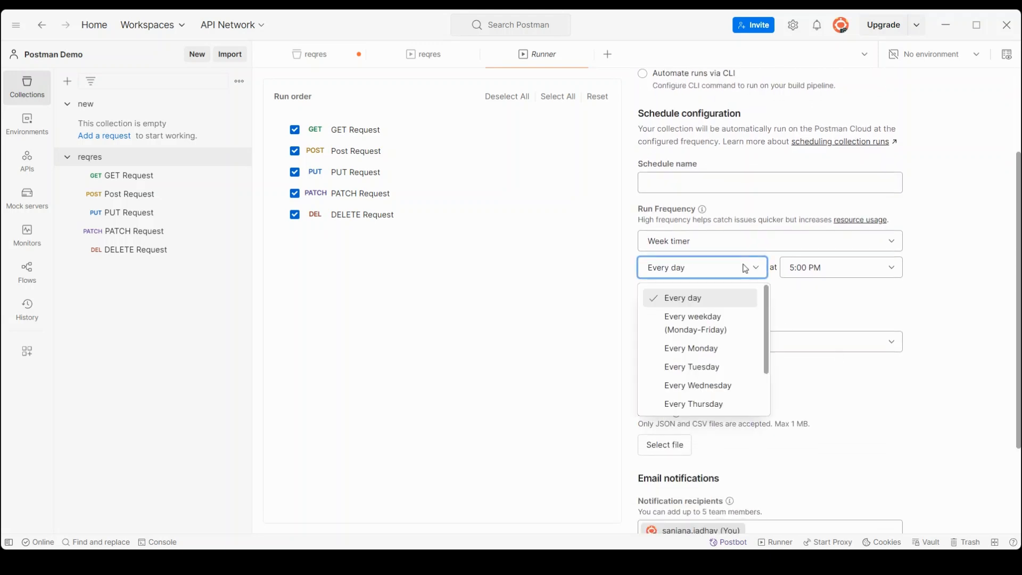
click(824, 277)
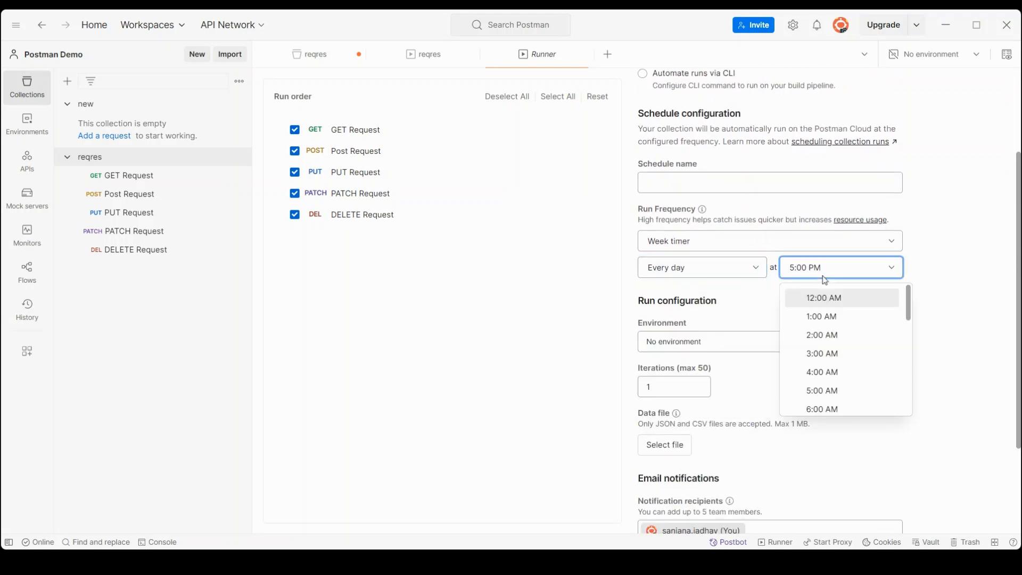
click(947, 292)
click(719, 349)
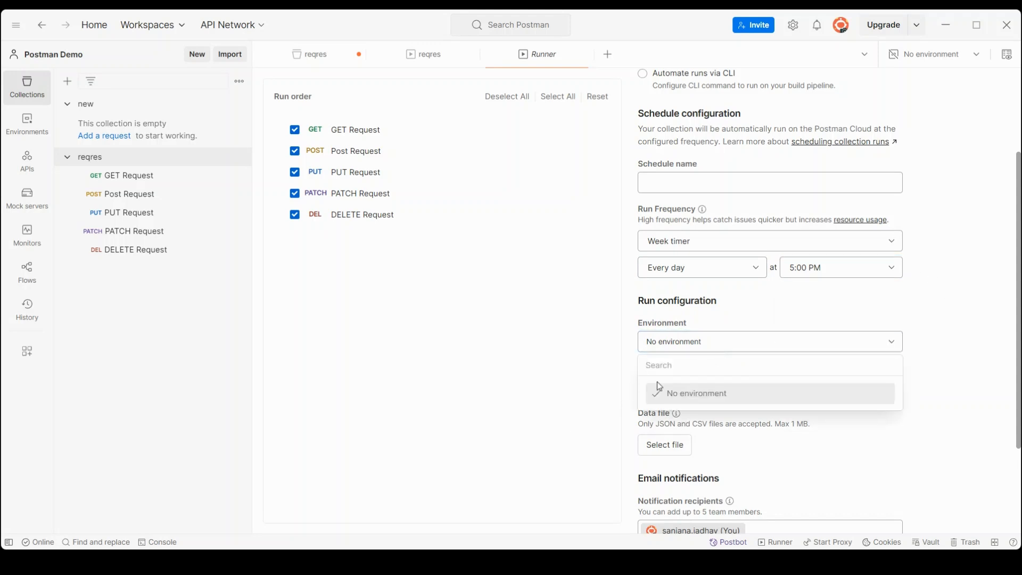
click(560, 393)
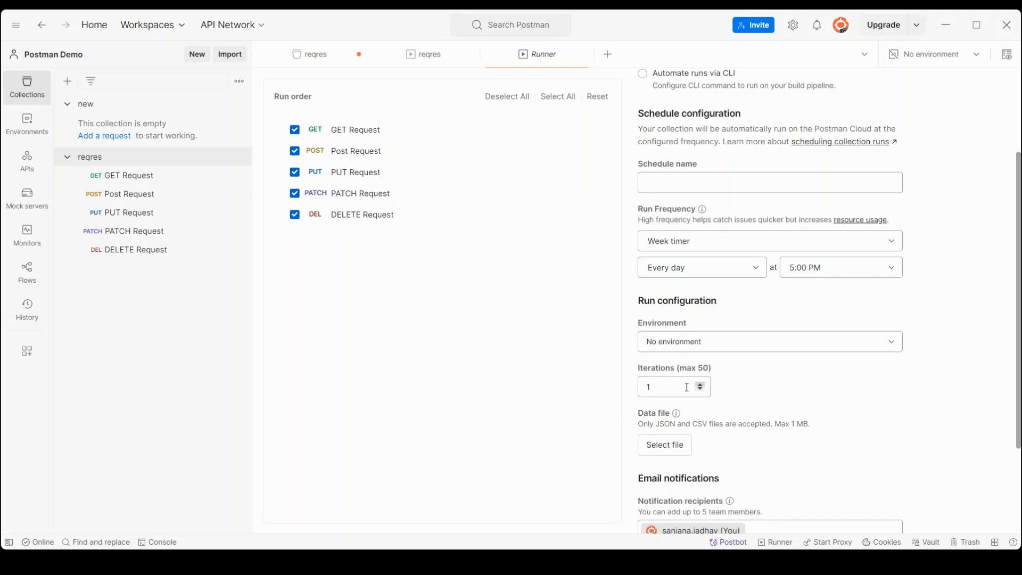
double_click(667, 389)
drag(1018, 426, 1019, 488)
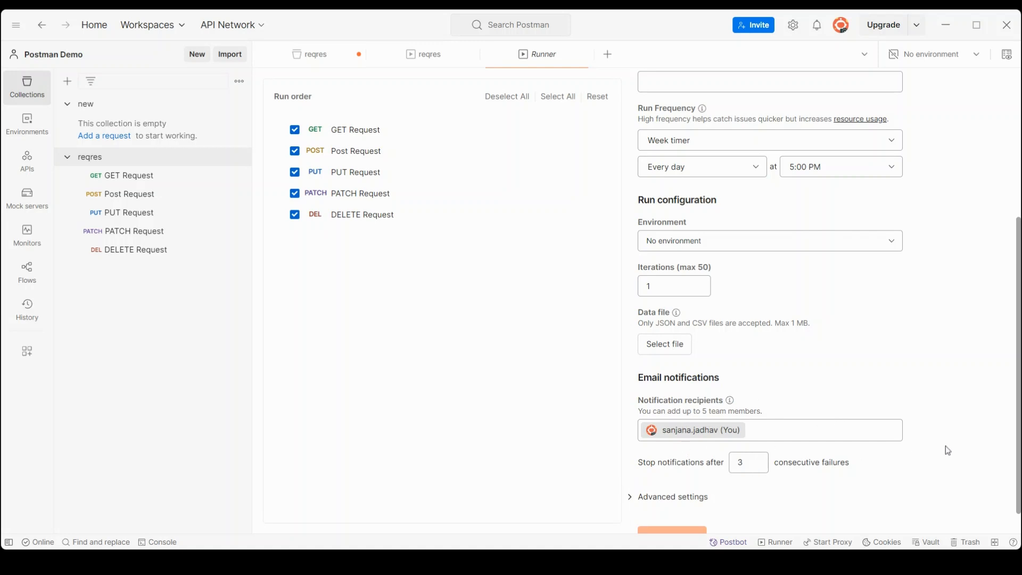
Step: Name the schedule 'Demo' and create the daily 5:00 PM scheduled run
click(672, 496)
scroll(668, 474, down, 2)
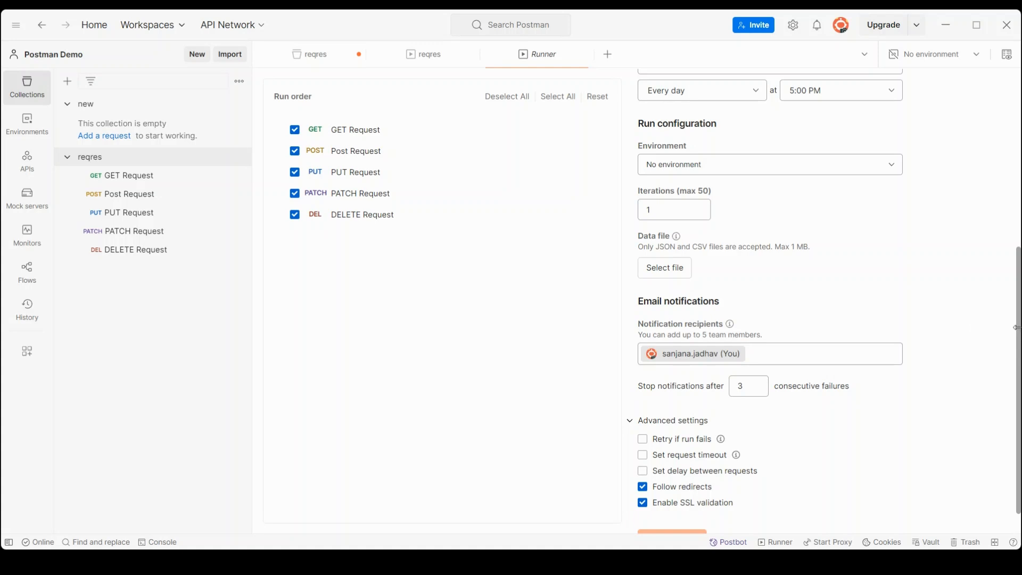
drag(1018, 349, 1015, 311)
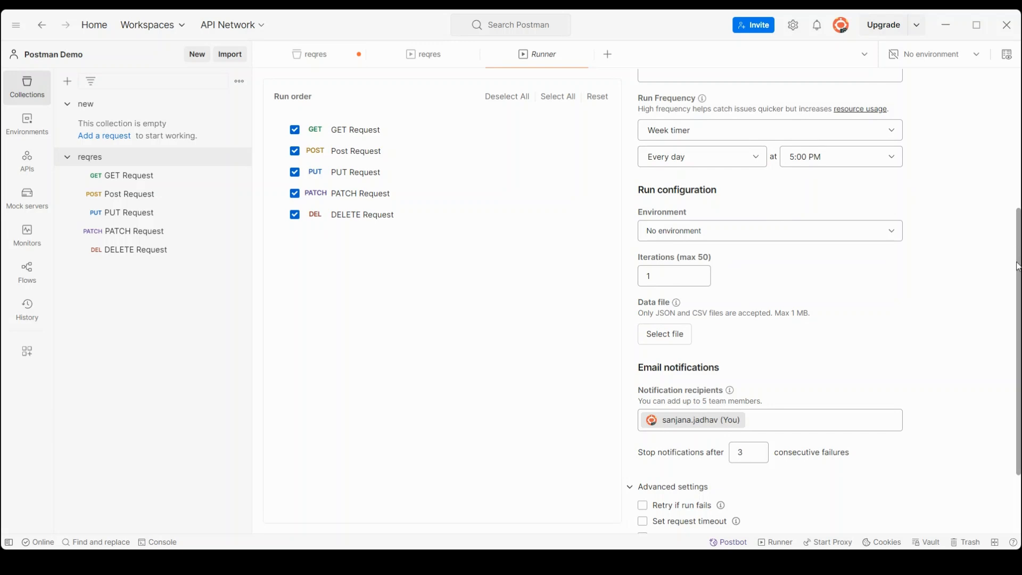
drag(1018, 266, 1015, 221)
click(692, 154)
text(Demo)
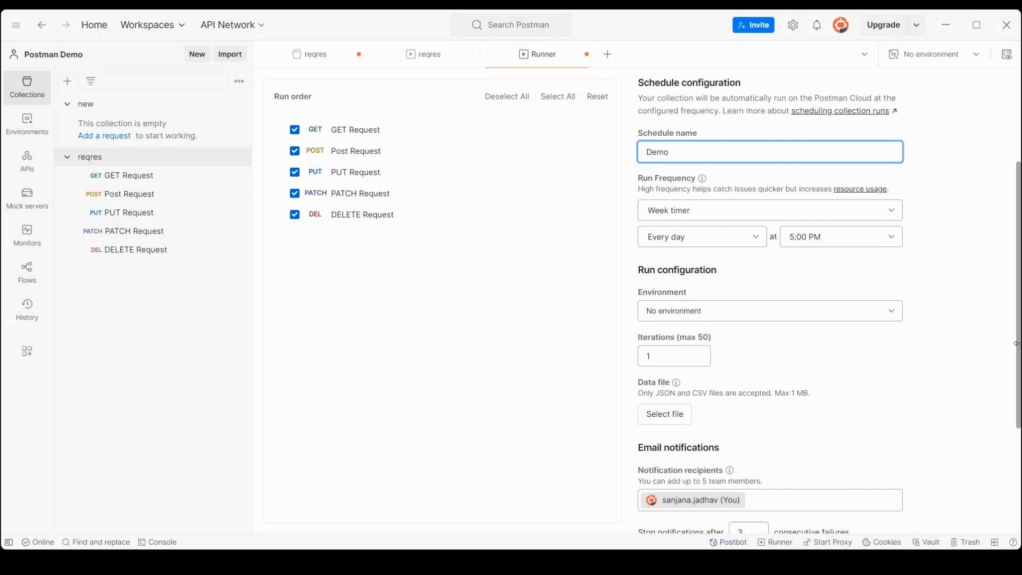
scroll(1017, 355, down, 3)
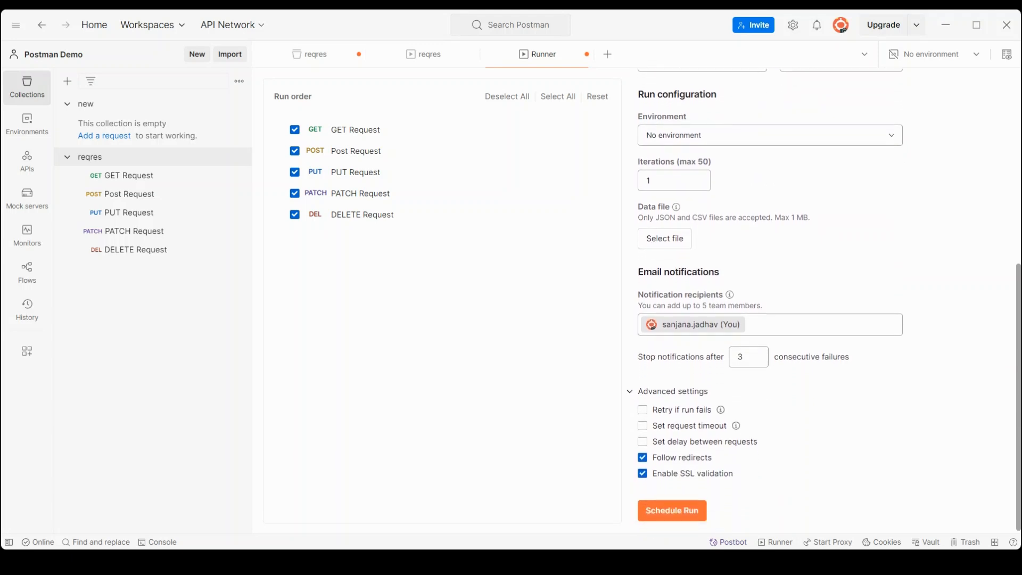
click(672, 508)
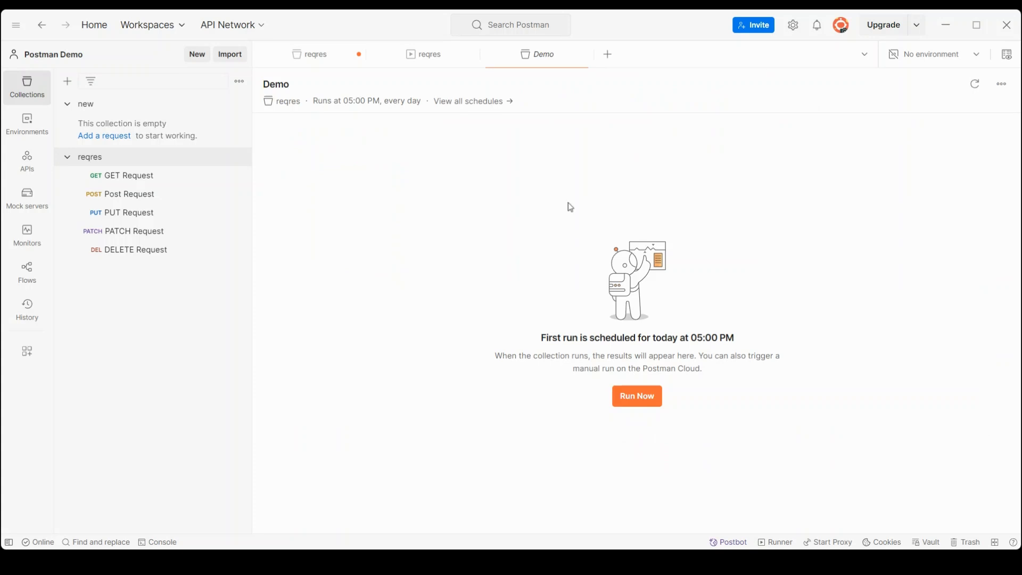
Step: Review all reqres schedules and the Demo row's actions, then view the Performance runs
click(473, 110)
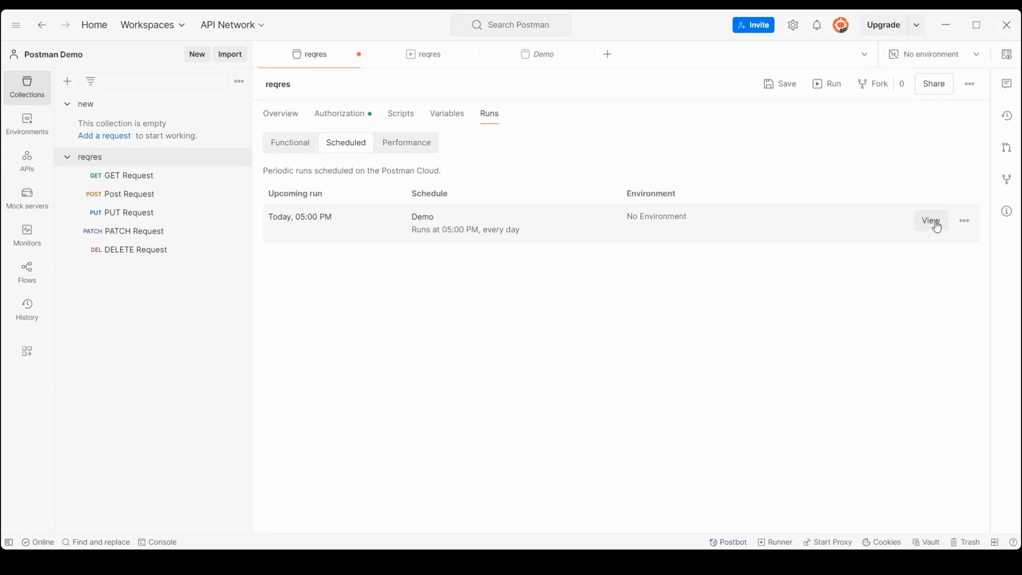
click(973, 225)
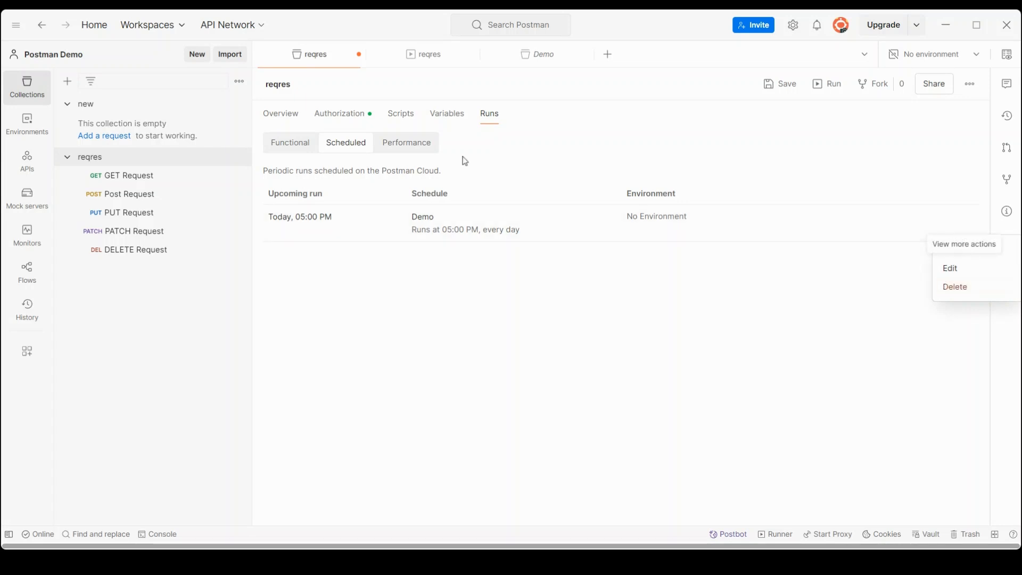
click(414, 146)
click(414, 146)
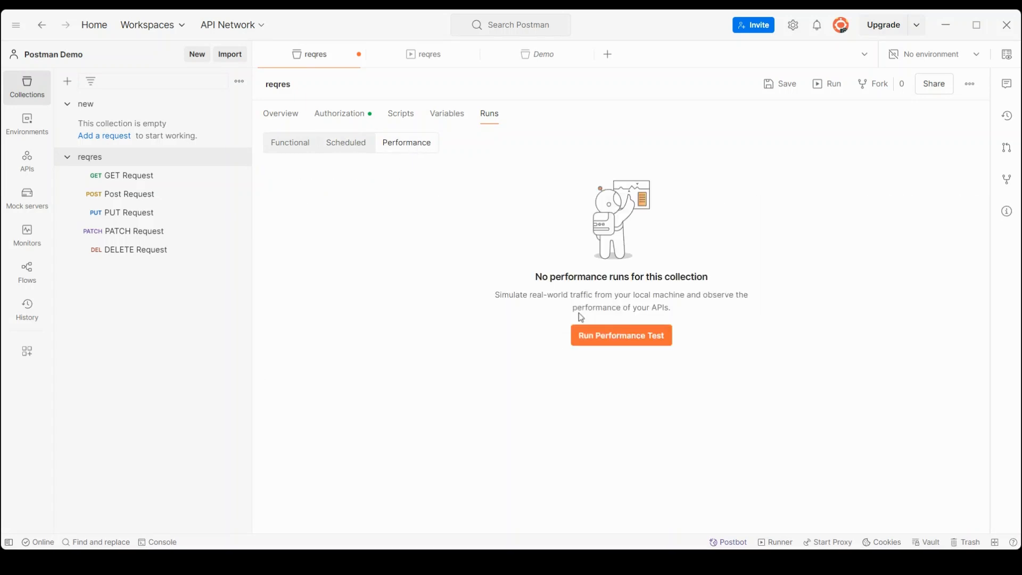
Step: Start a reqres performance test setup and expand its Load profile choices
click(609, 335)
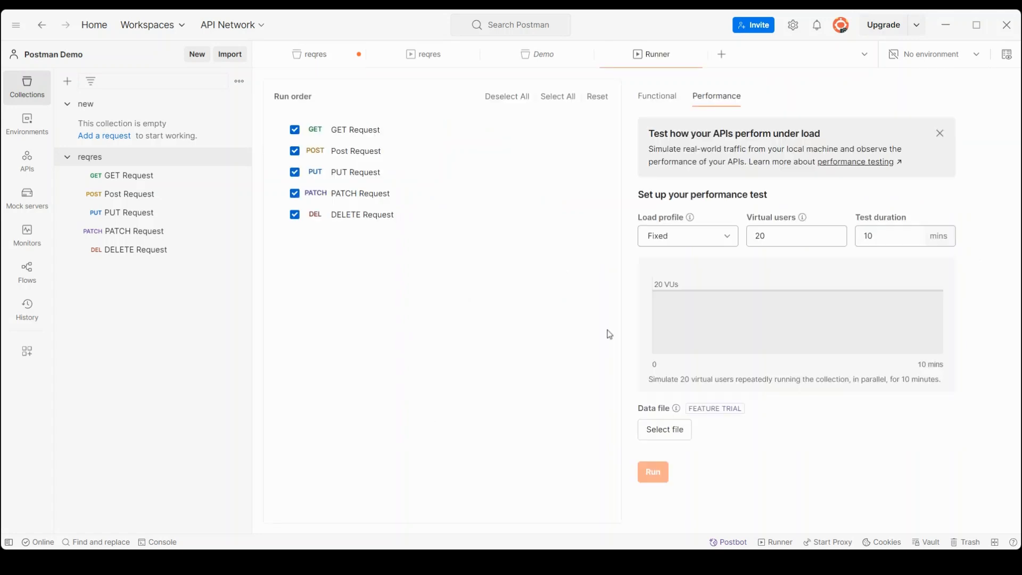
click(709, 236)
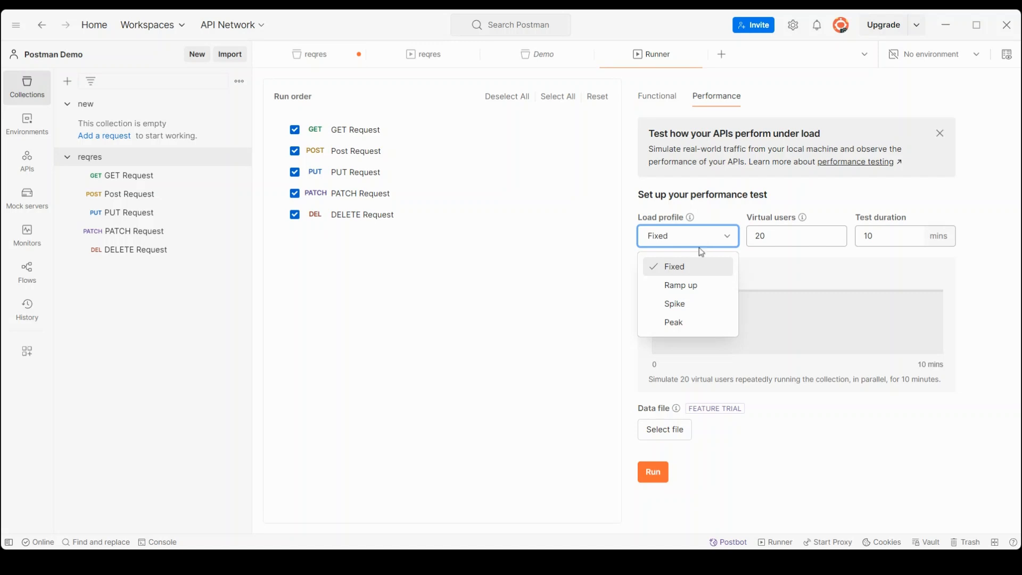
Step: Switch the load profile to Ramp up with a 1-minute test duration
click(684, 292)
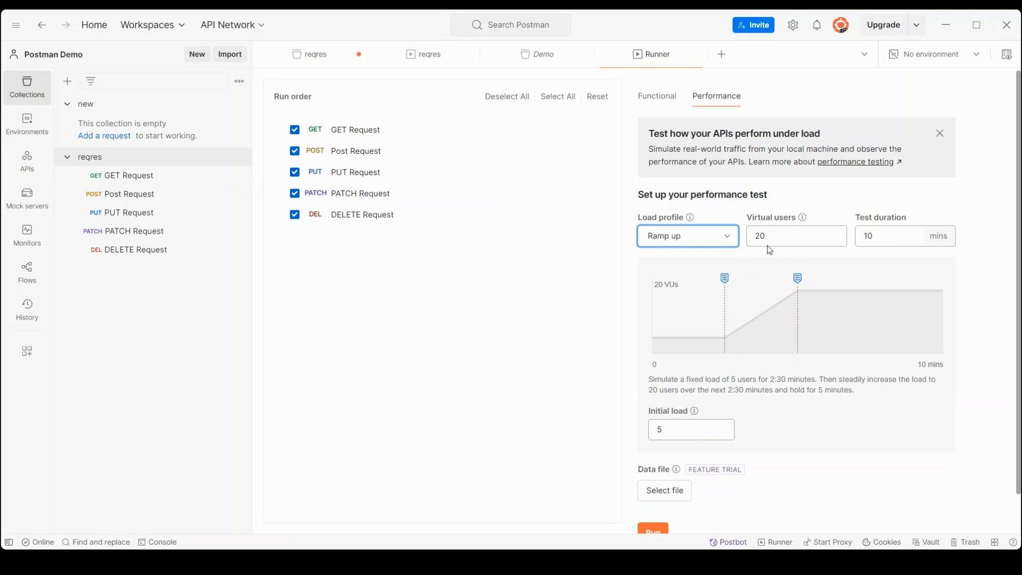
click(896, 238)
key(BackSpace)
key(BackSpace)
text(1)
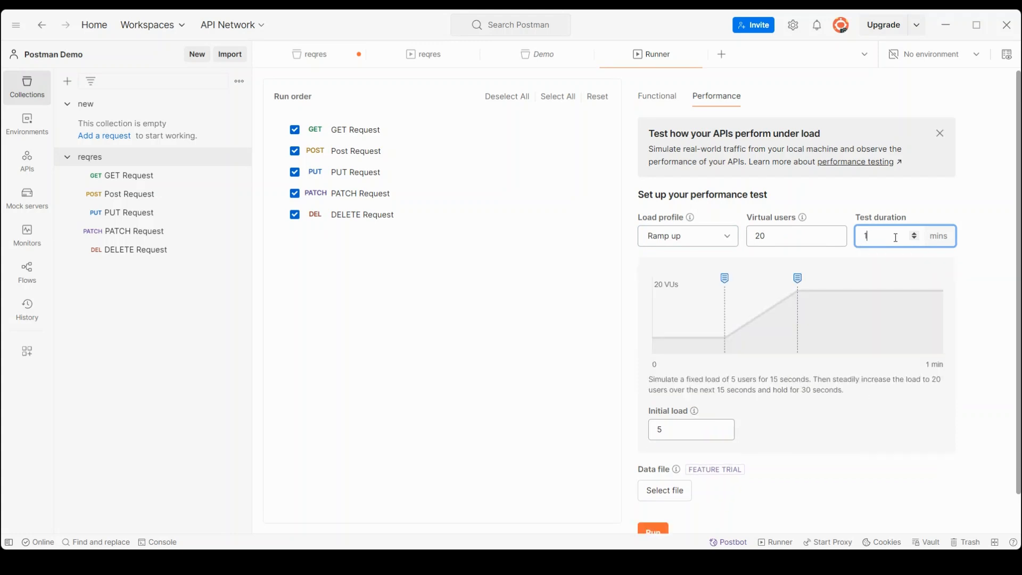
key(BackSpace)
text(1)
Step: Set 5 virtual users with an initial load of 2, keeping Ramp up
click(769, 235)
key(BackSpace)
key(BackSpace)
text(5)
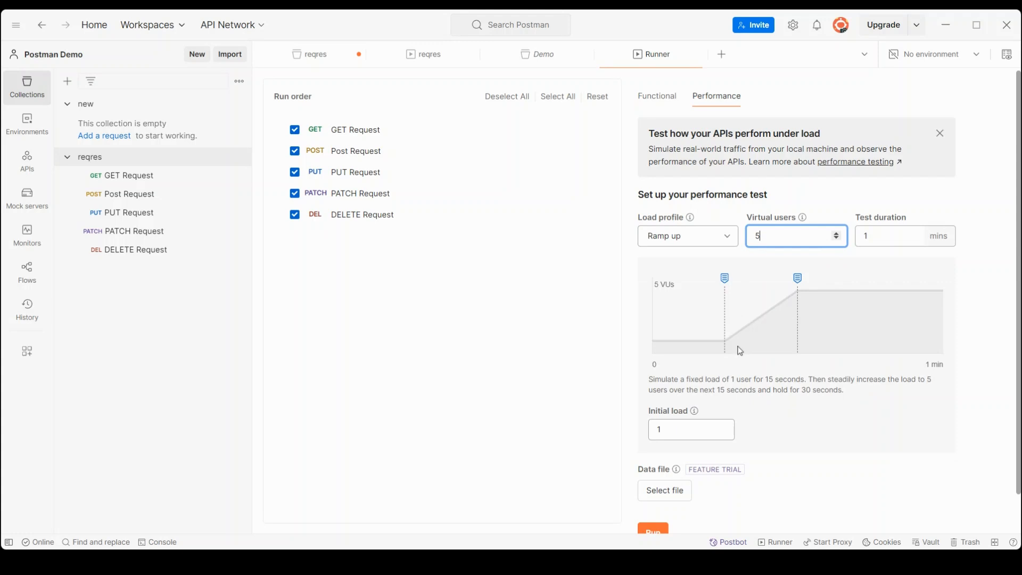
click(665, 430)
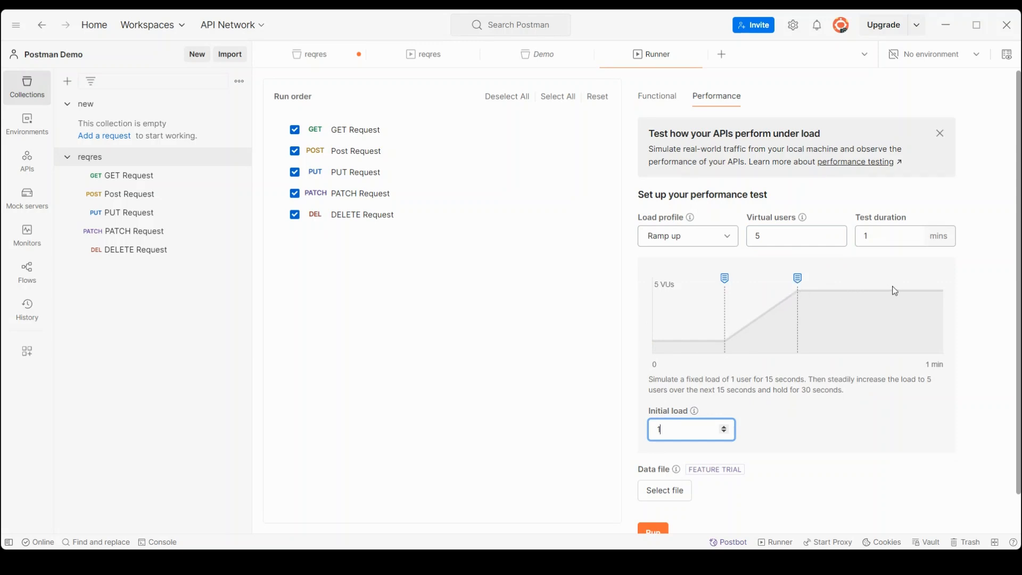
key(BackSpace)
text(02)
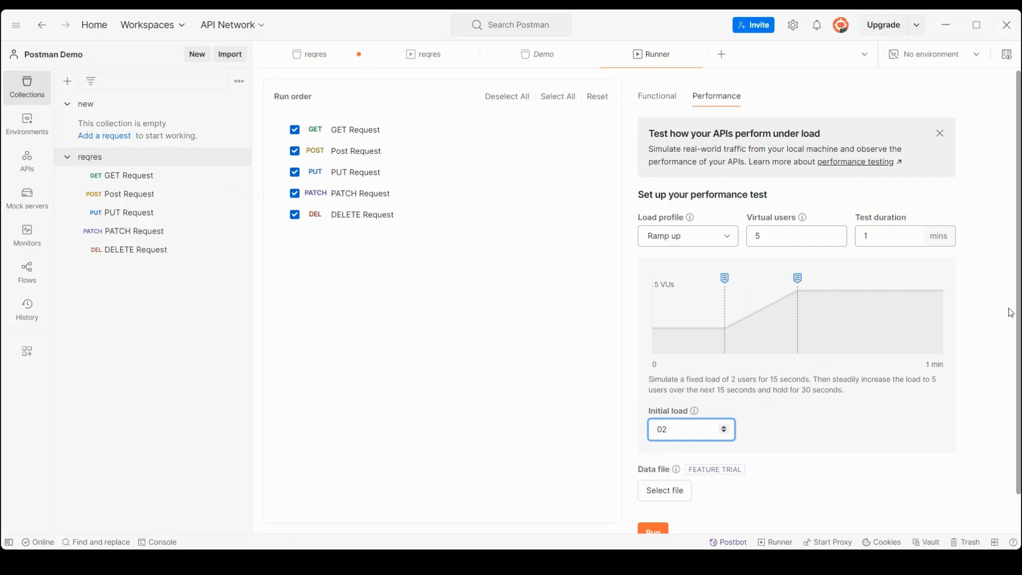
click(796, 411)
scroll(795, 411, down, 1)
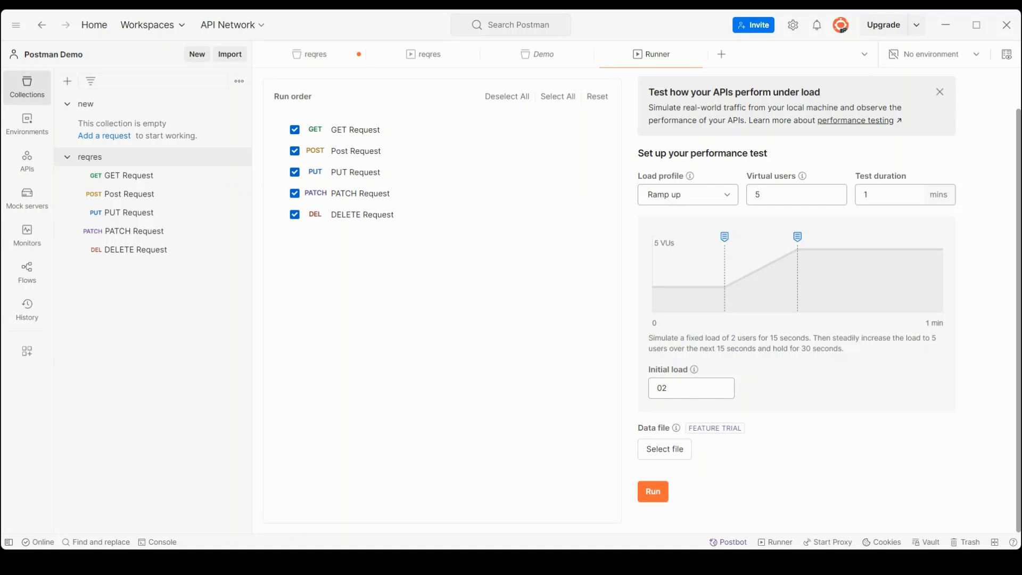
click(689, 205)
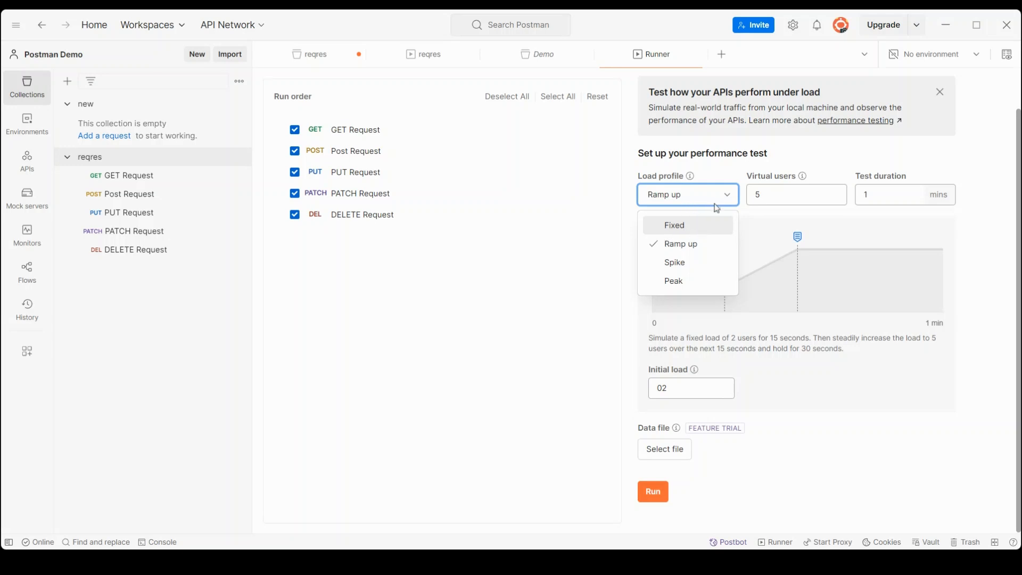
click(577, 240)
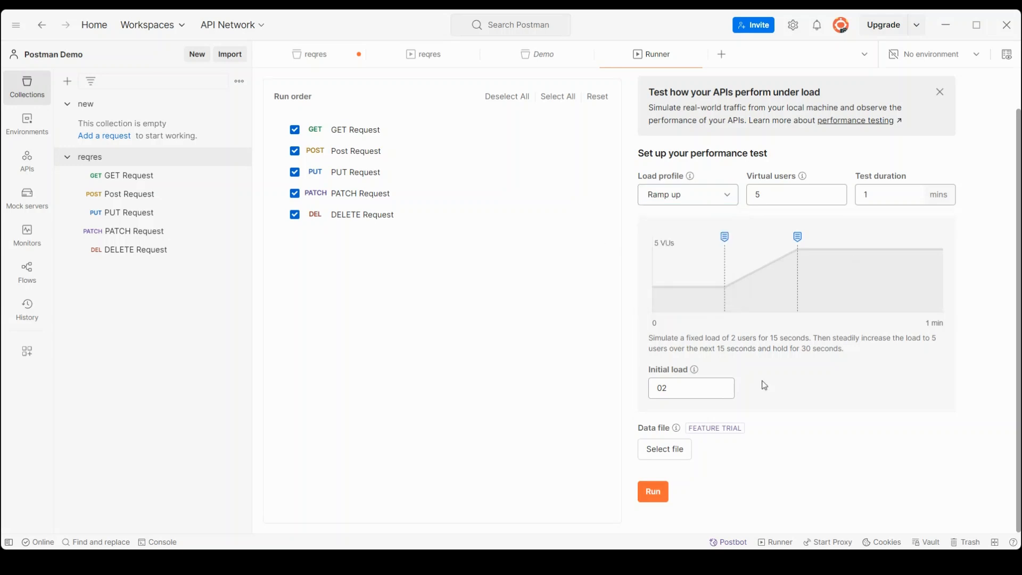
Step: Run the ramp-up test, checking Errors and Summary until it finishes with 273 requests
click(654, 498)
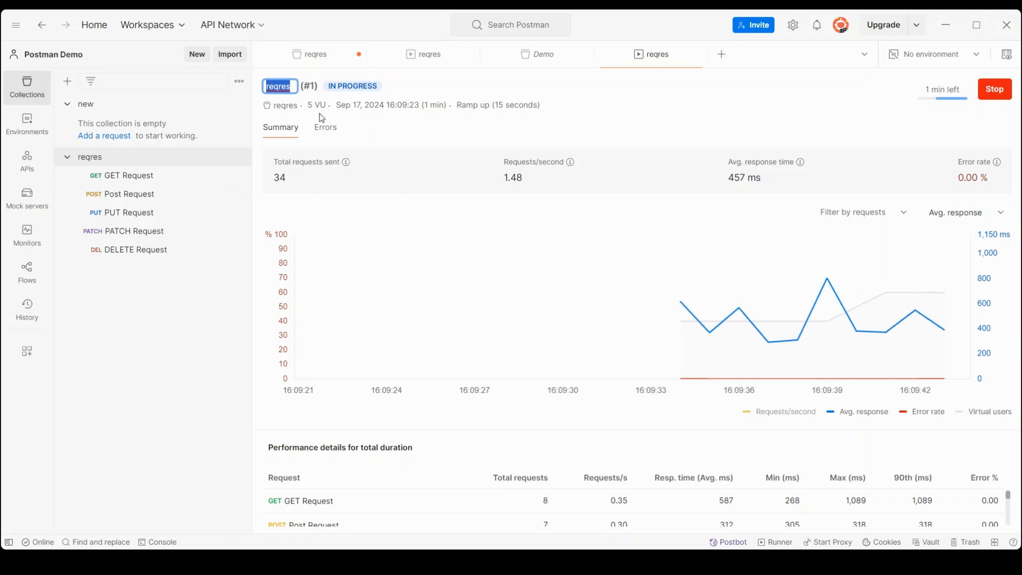
click(321, 130)
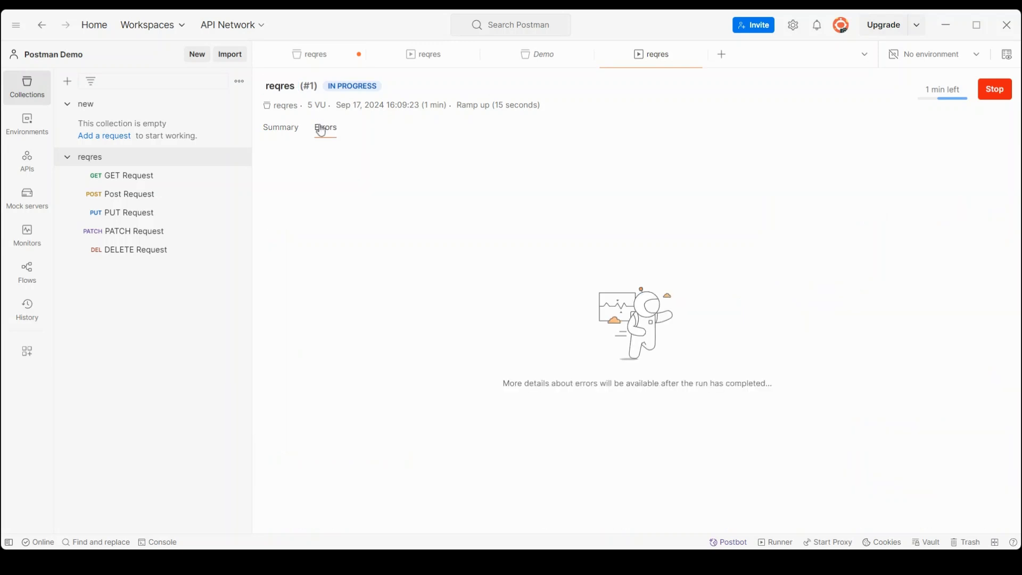
click(284, 134)
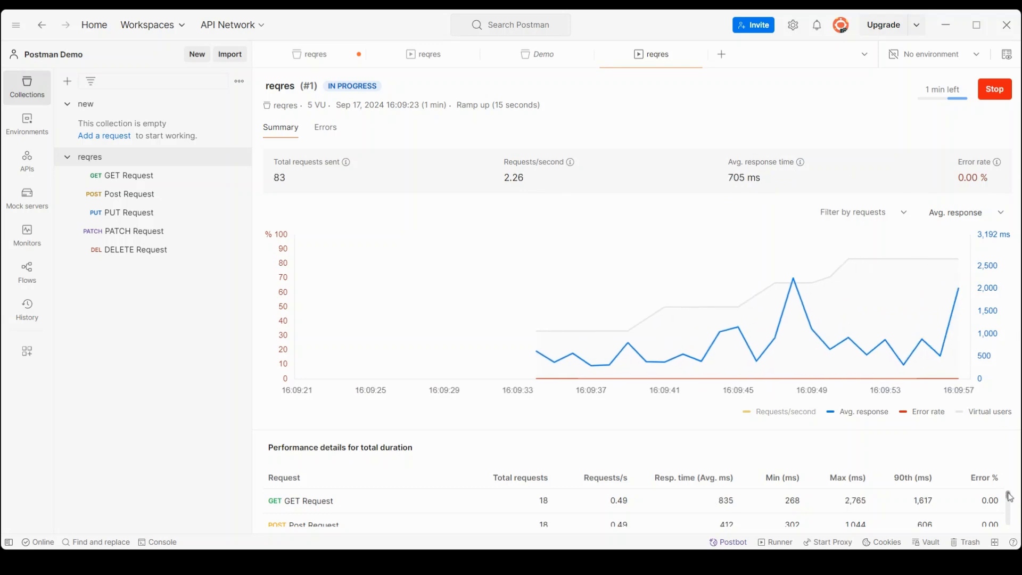
drag(1010, 496, 1012, 522)
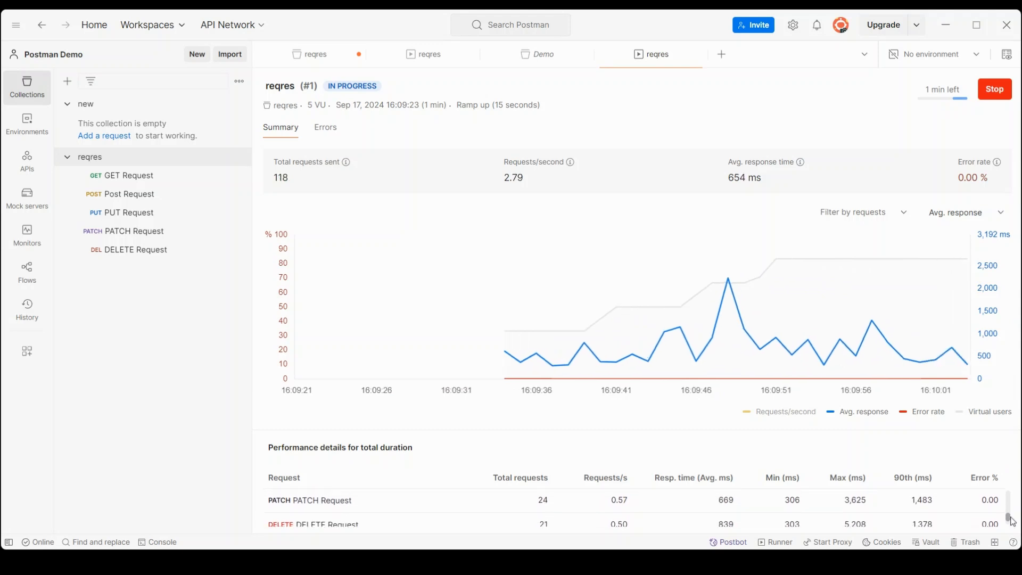
mouse_move(1012, 522)
mouse_down()
mouse_move(1012, 498)
mouse_move(1012, 525)
mouse_up()
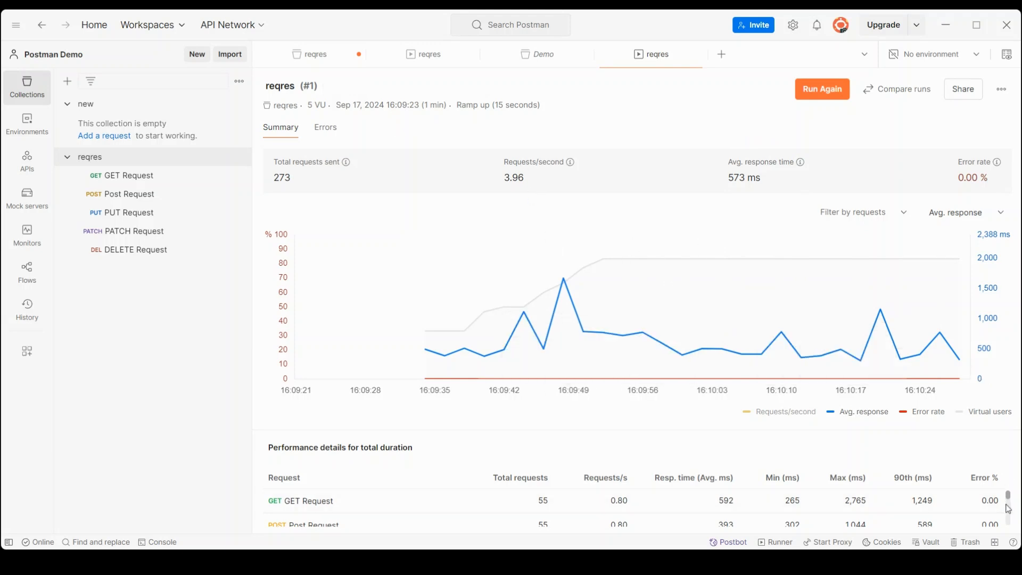
Step: Review the performance results, then open and close a new reqres Runner tab
scroll(1009, 509, down, 1)
scroll(1009, 509, down, 1)
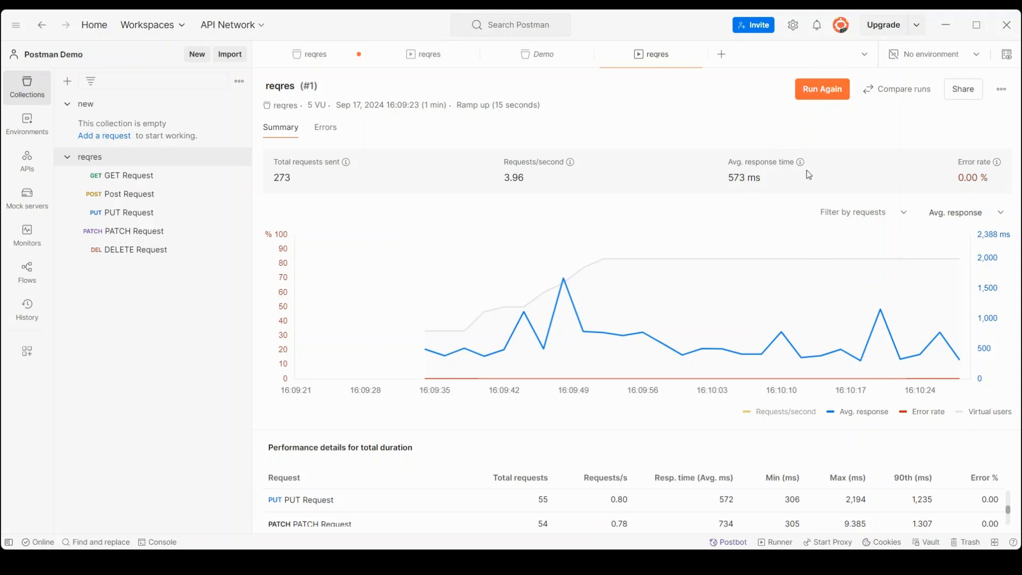
mouse_move(537, 321)
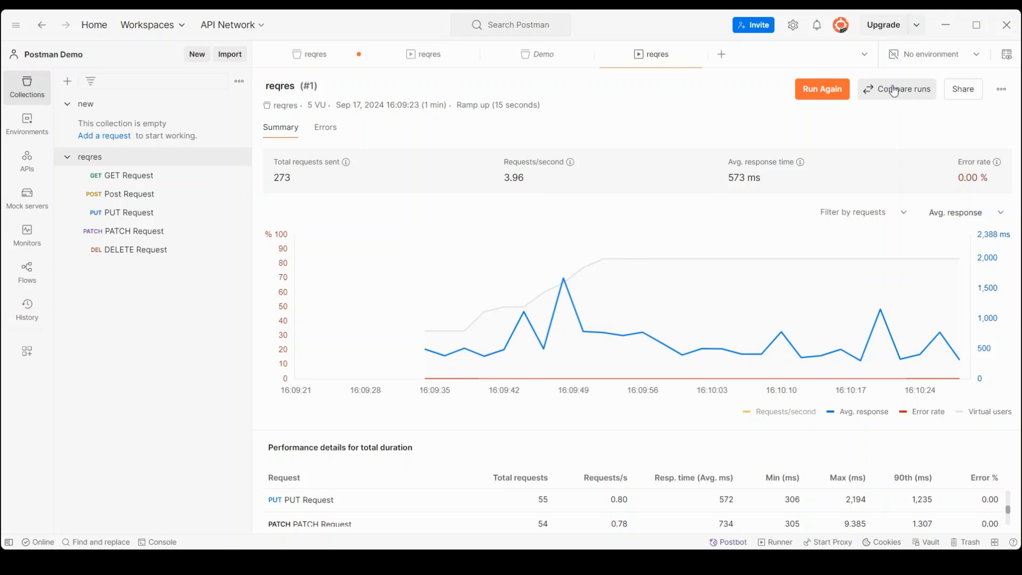
mouse_move(705, 384)
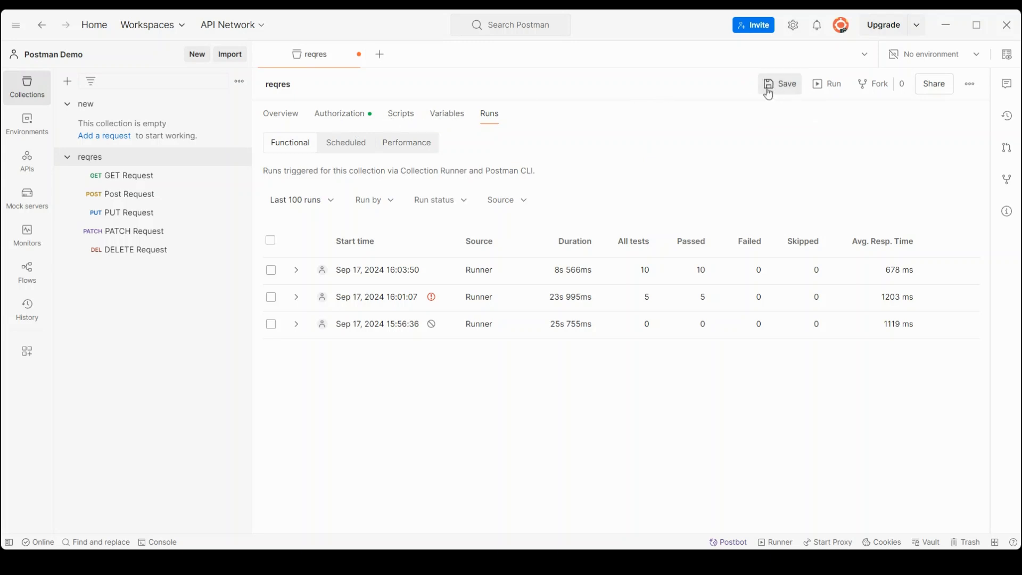
click(843, 85)
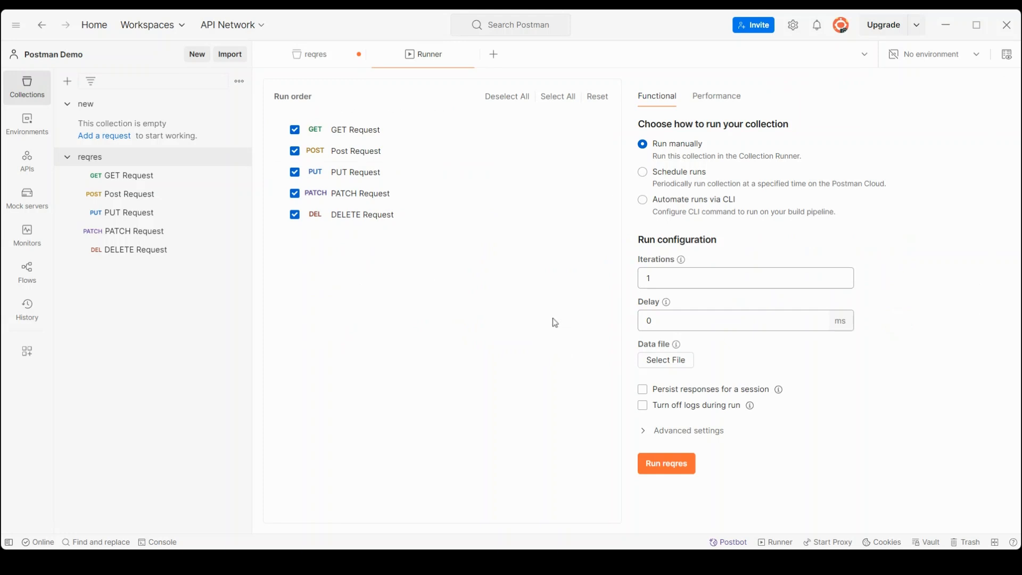
click(474, 55)
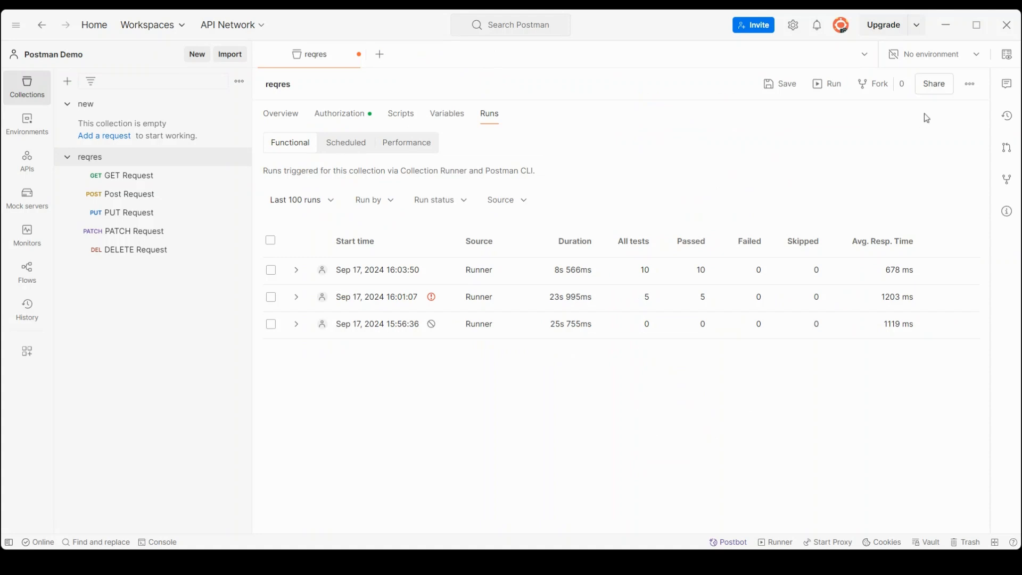
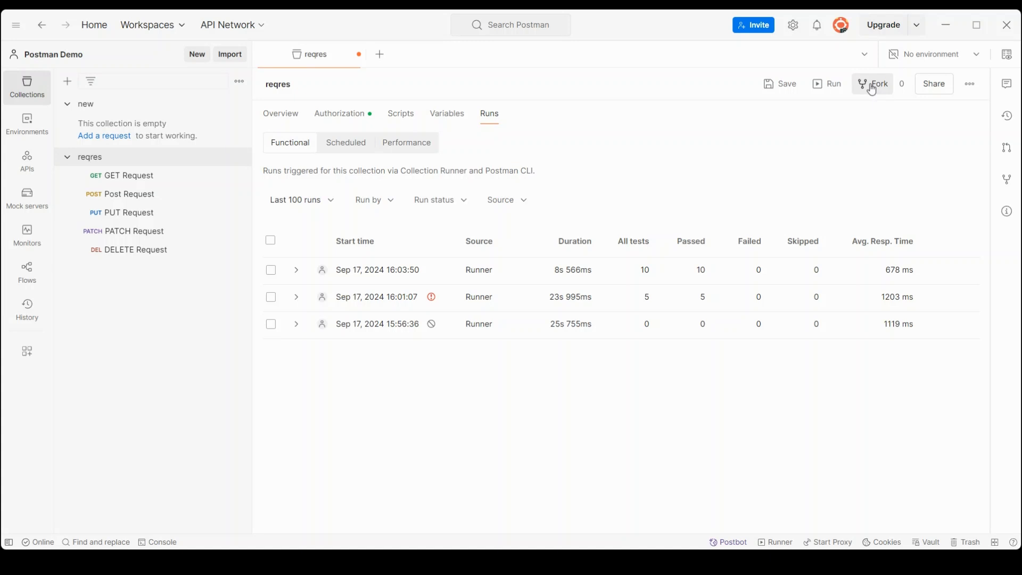
Step: Share the reqres collection, saving its recent changes first
click(935, 90)
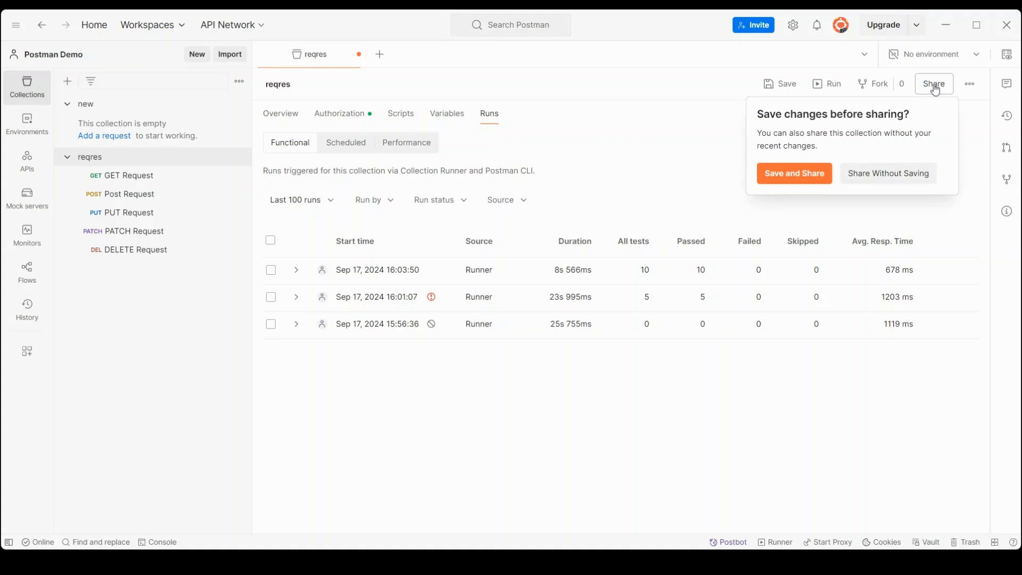
click(799, 176)
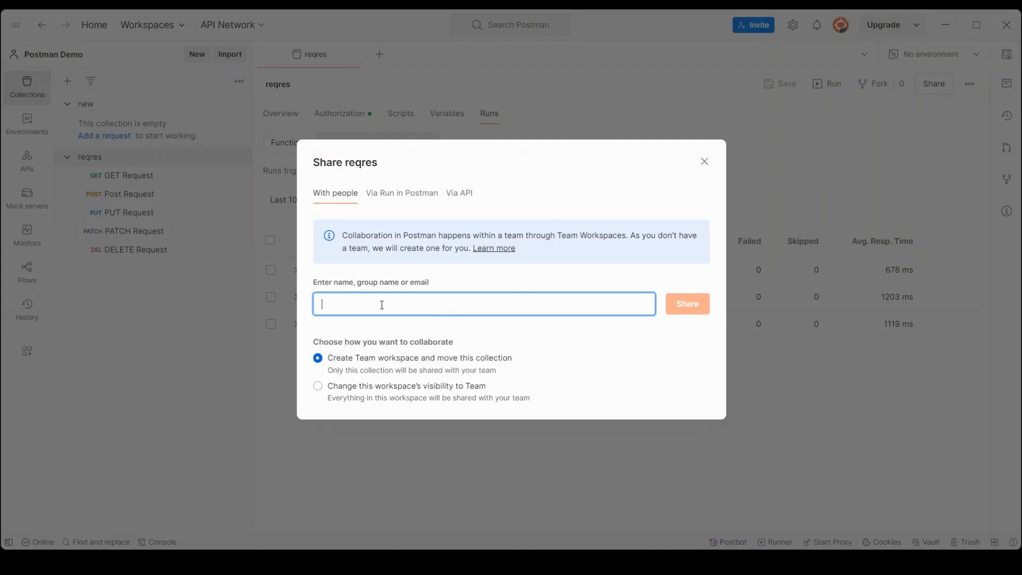
Step: Compare Run in Postman and Via API sharing, generate an access key, then close the dialog
click(401, 193)
click(456, 162)
click(510, 349)
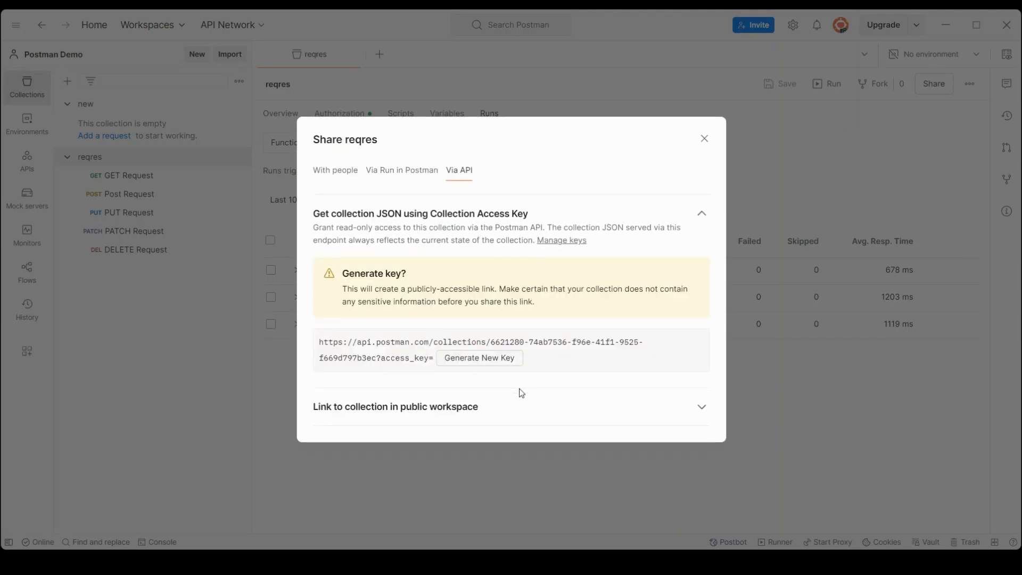
click(386, 170)
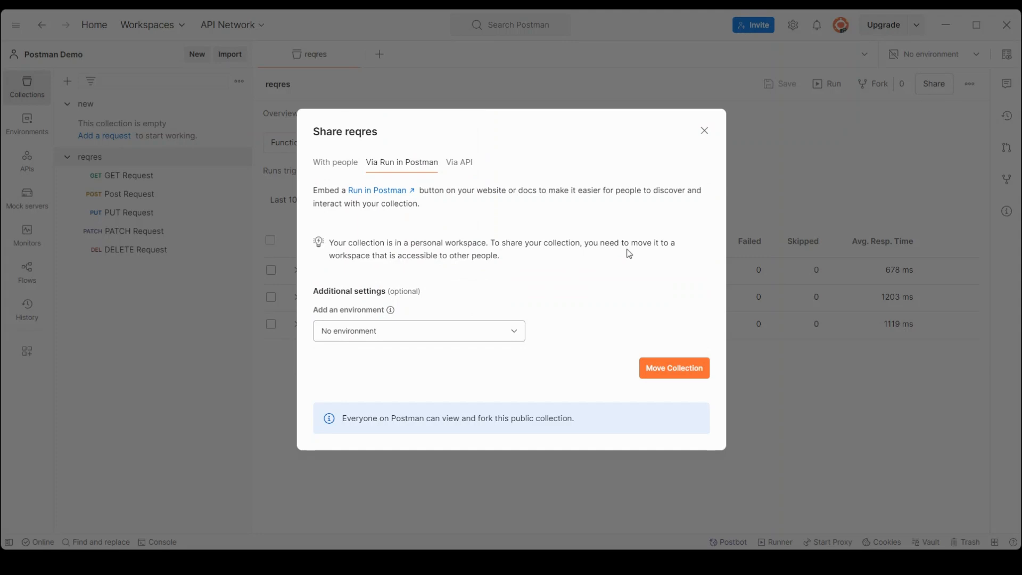
click(708, 131)
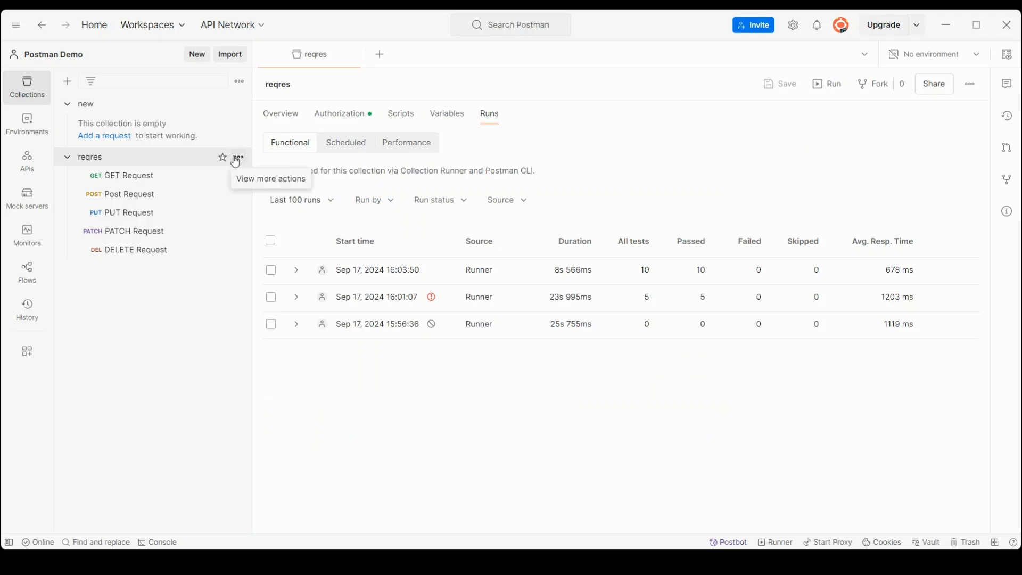
Step: Star reqres as a favourite so it sits above the 'new' collection
click(237, 157)
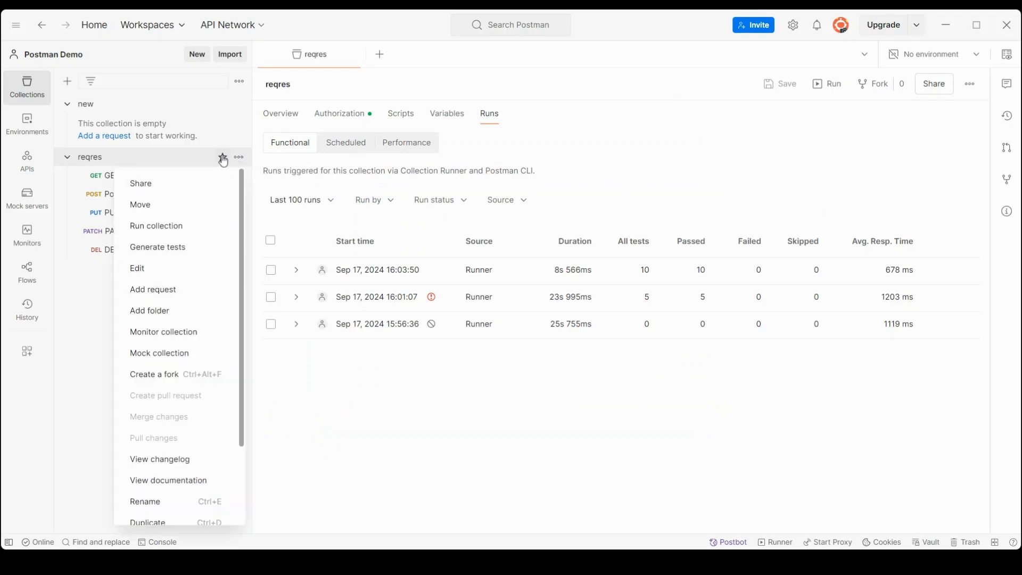
click(594, 173)
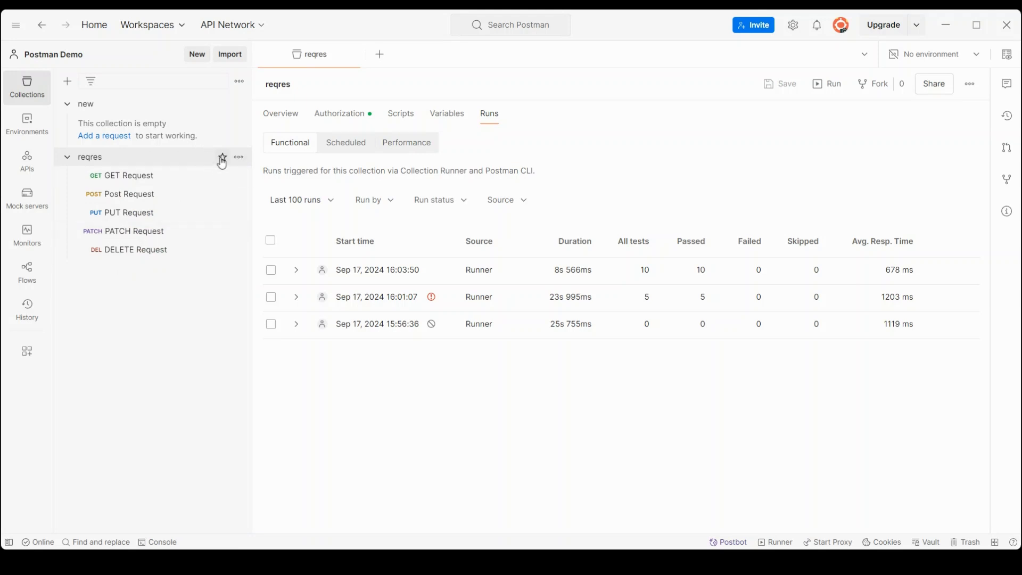
click(223, 157)
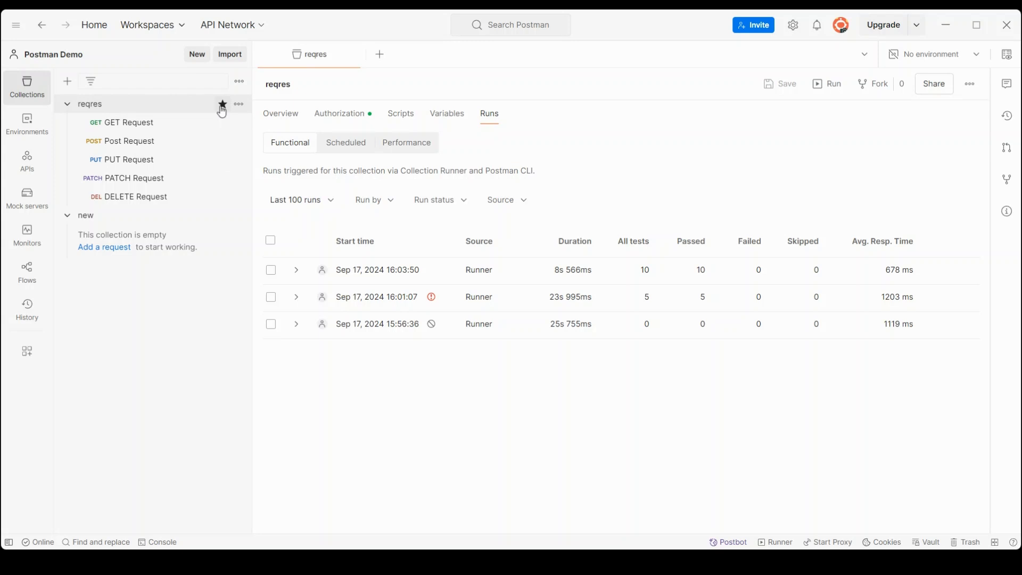
click(242, 106)
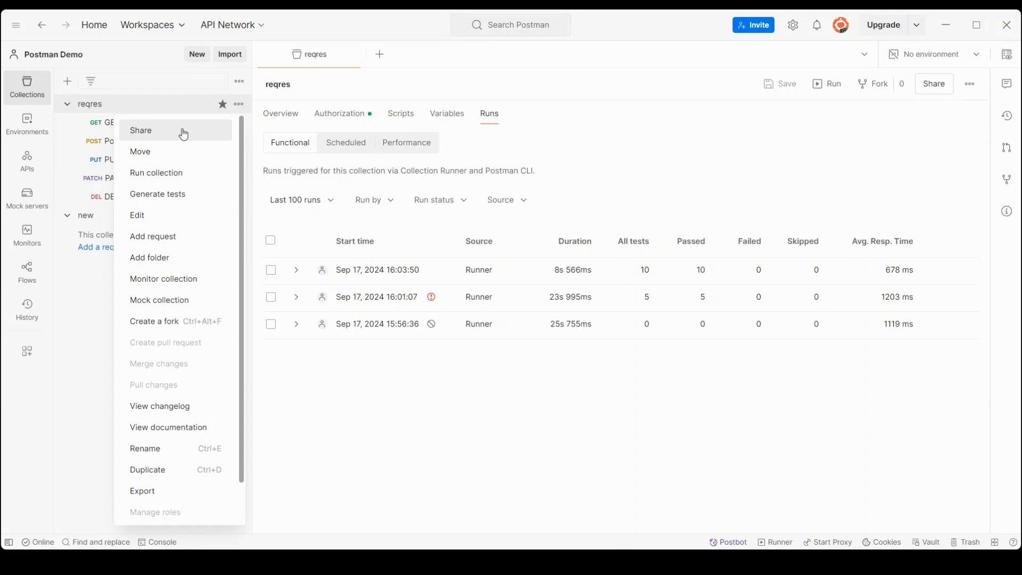
click(156, 158)
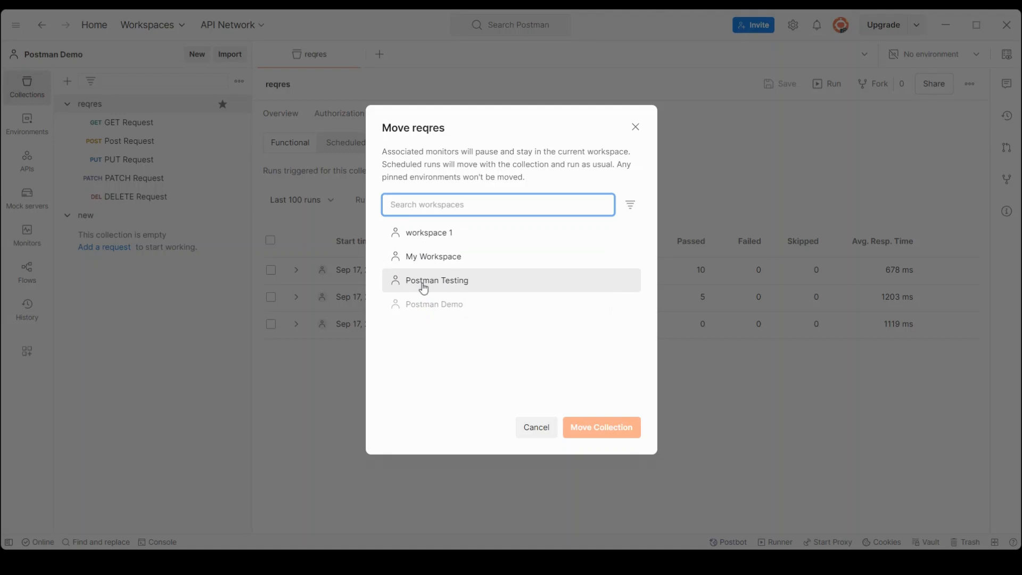
click(536, 427)
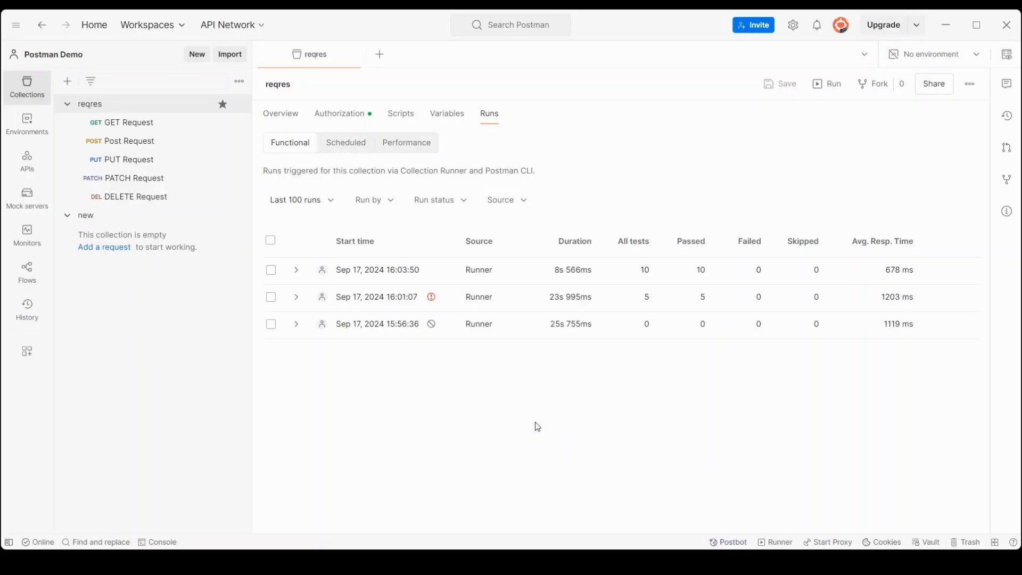
Step: Generate status-code tests for reqres and expand the DELETE and PATCH test code
click(238, 106)
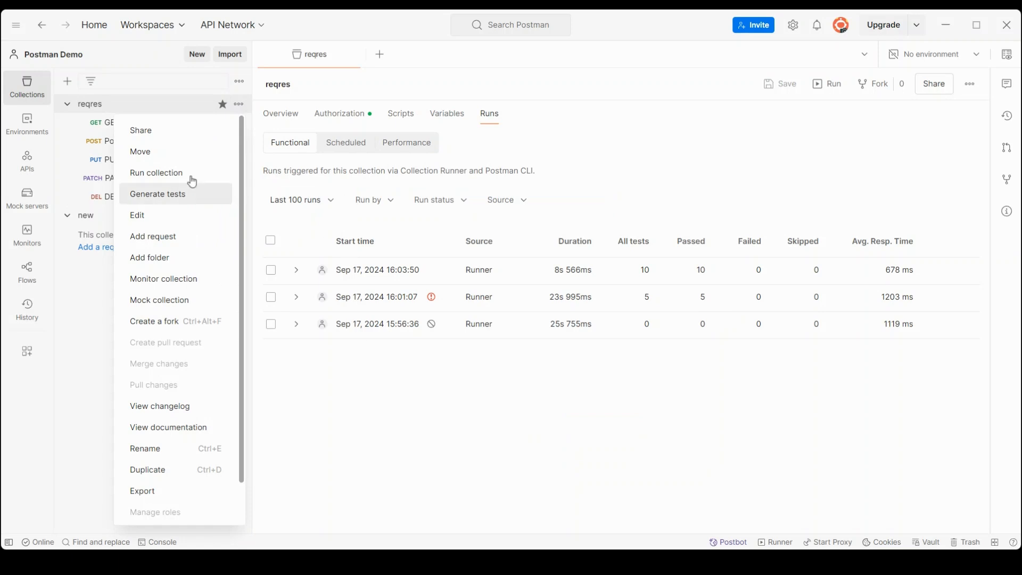
click(178, 195)
key(ctrl+w)
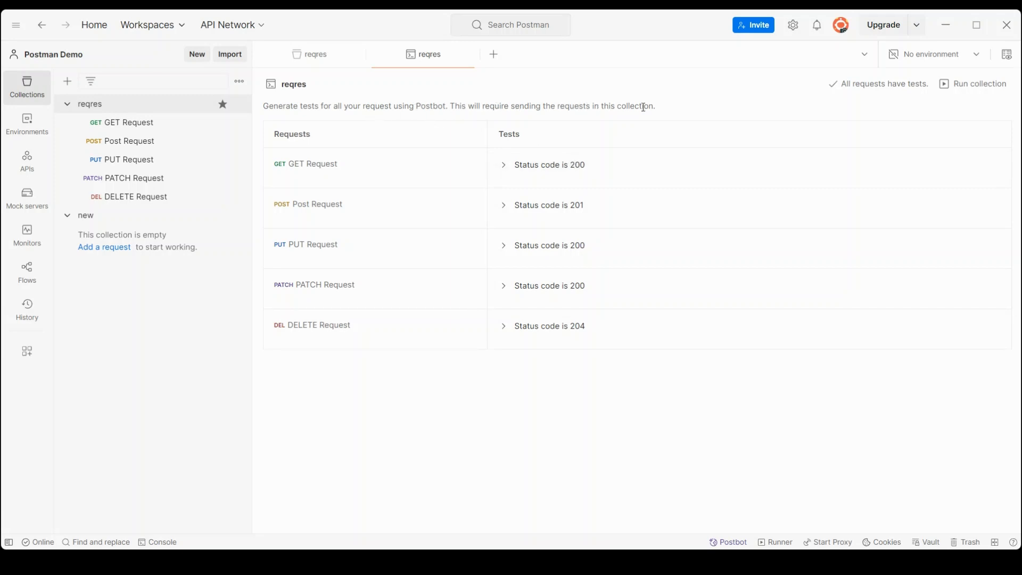
click(531, 329)
click(537, 291)
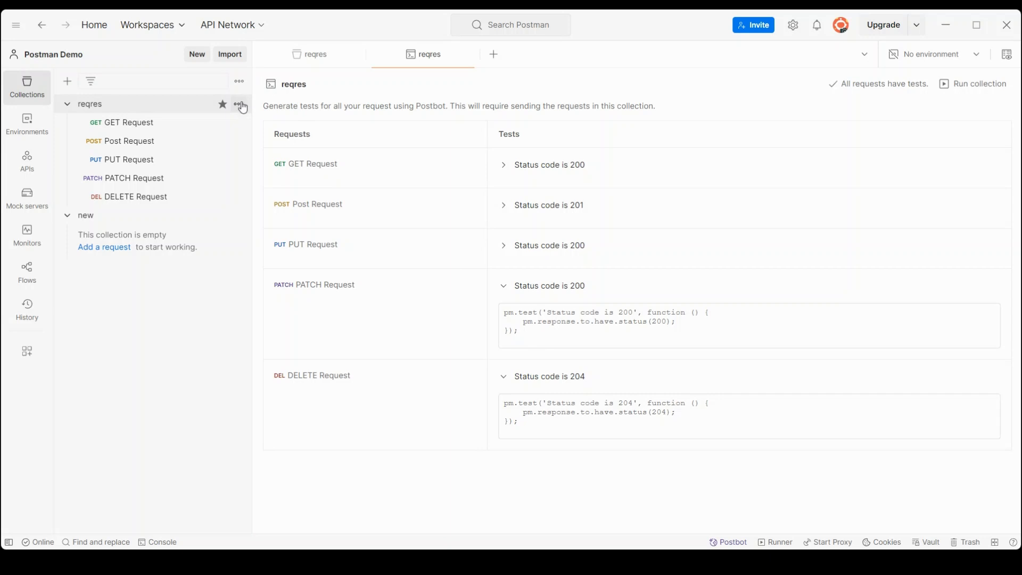
click(240, 105)
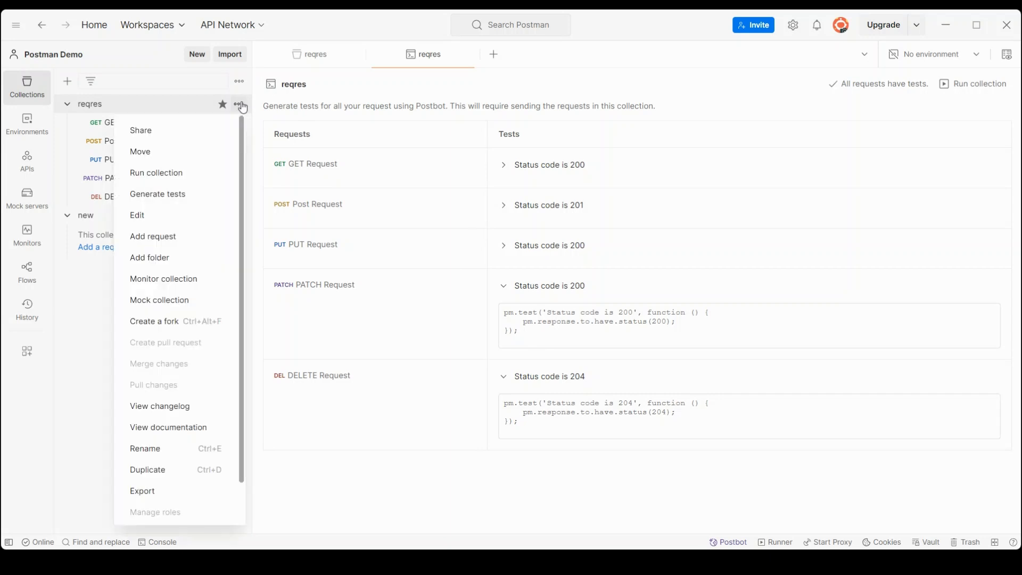
Step: Open reqres for editing to view its Collection details, created 16 Sep 2024
click(169, 217)
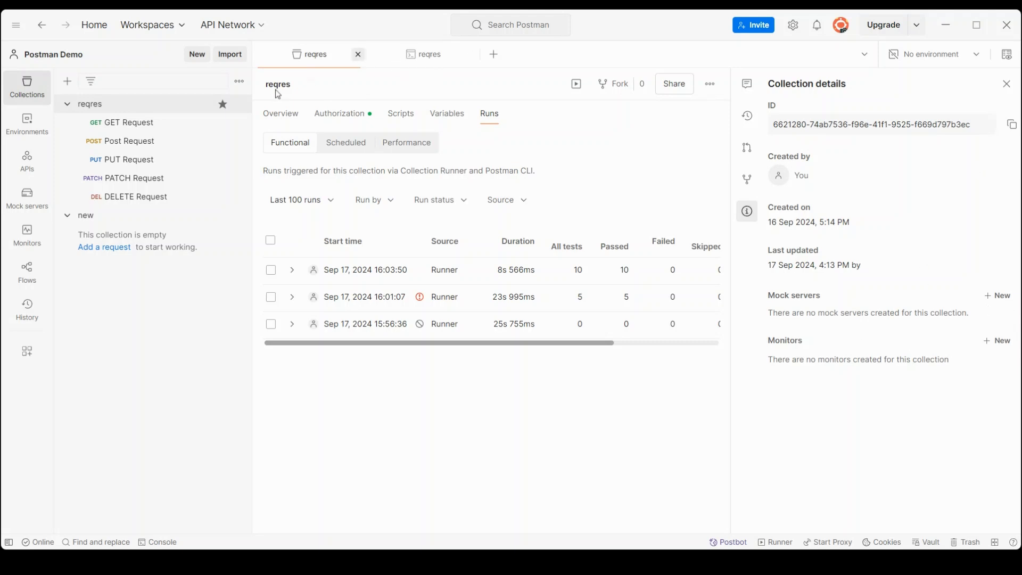
click(239, 106)
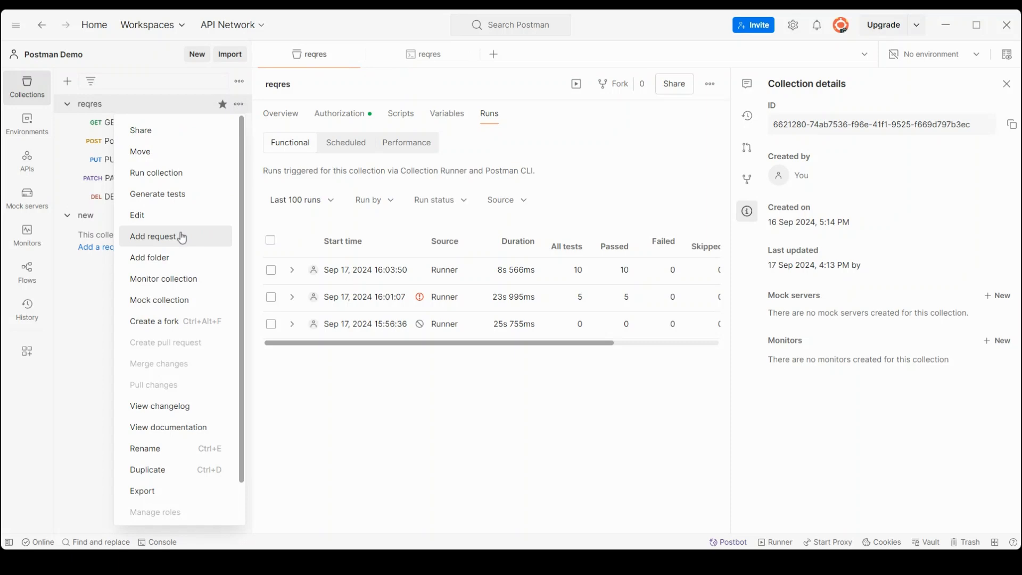
Step: Add a New Folder to reqres, then delete it again
click(164, 258)
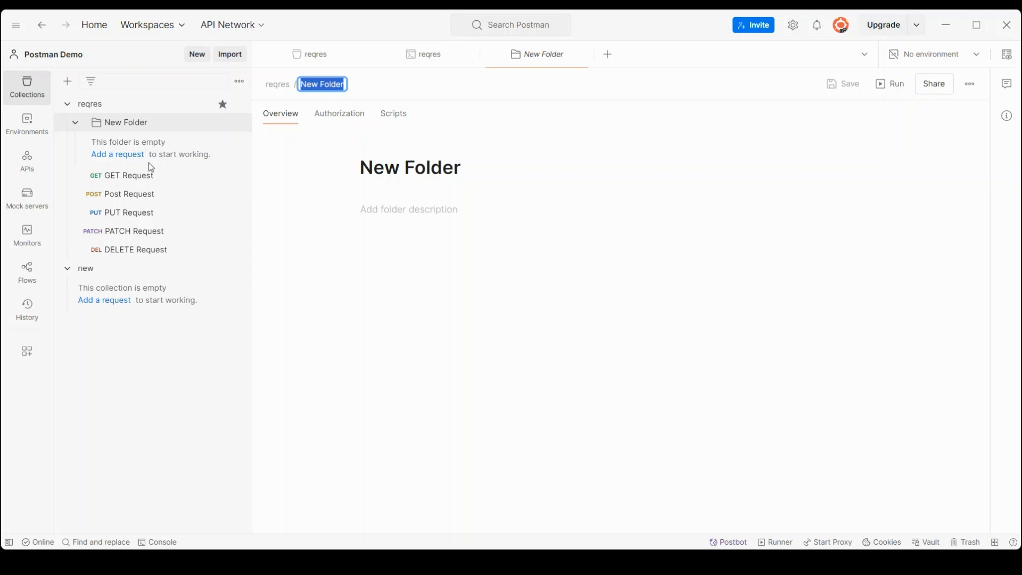
click(240, 123)
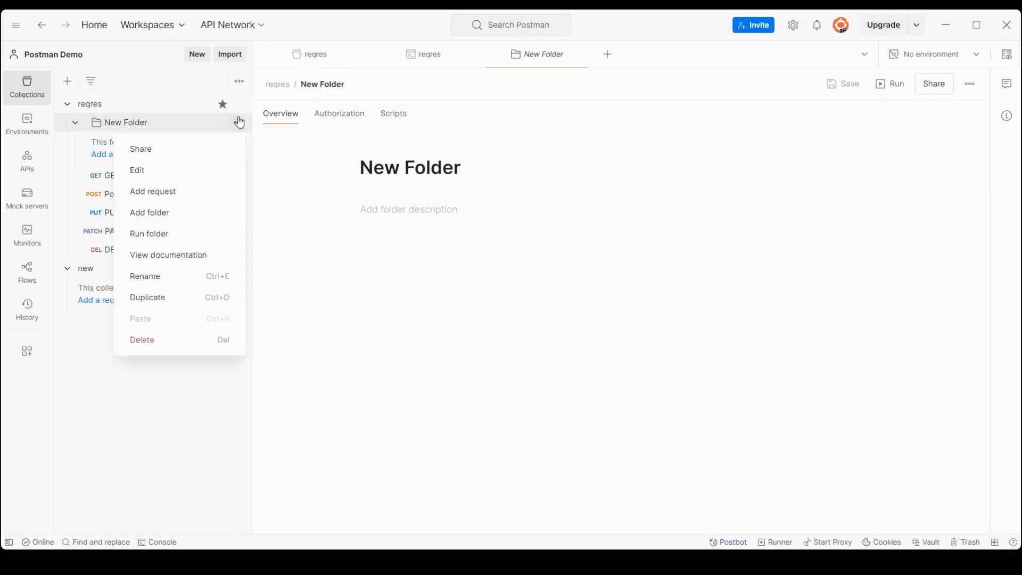
click(169, 349)
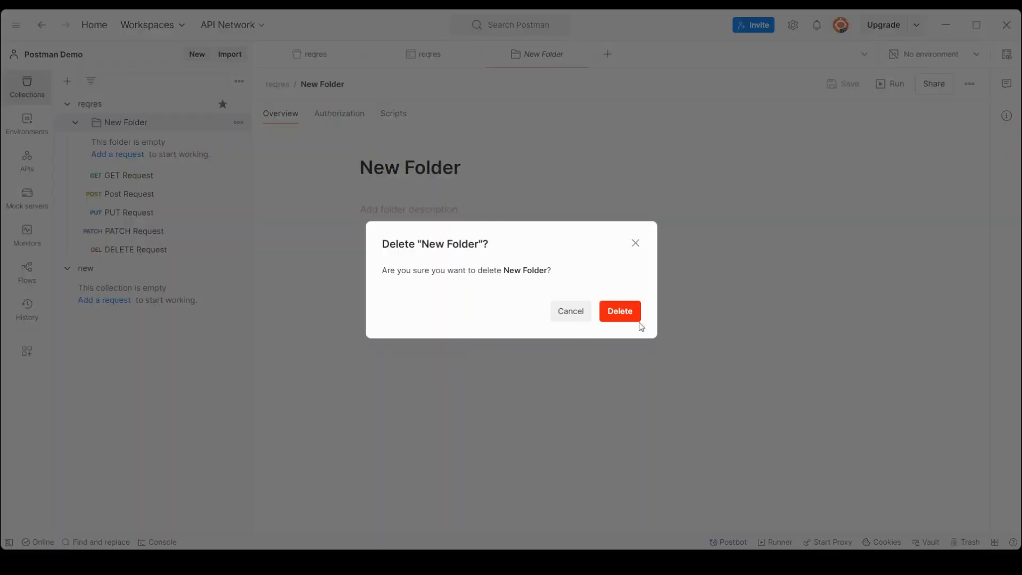
click(620, 311)
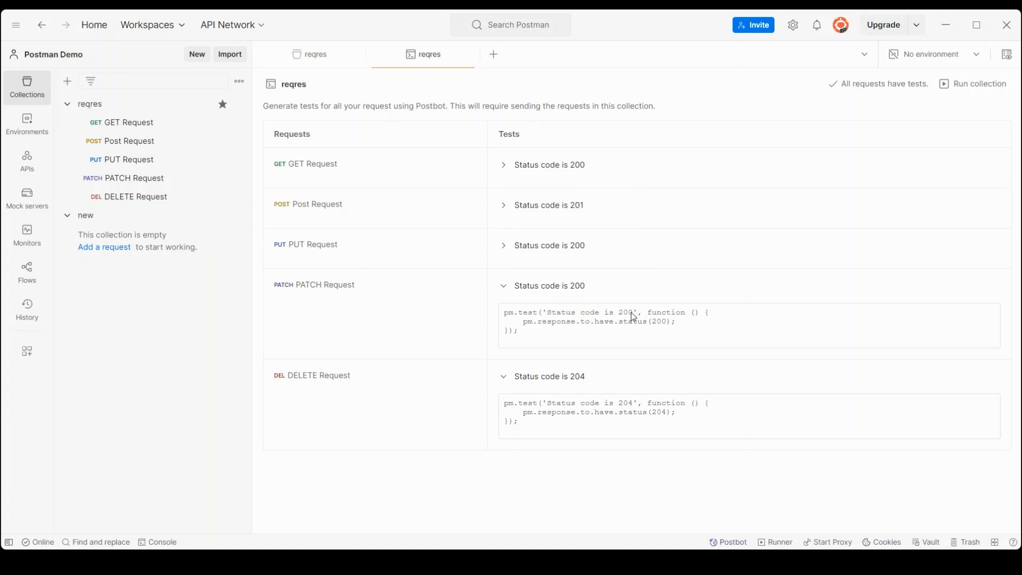
click(239, 105)
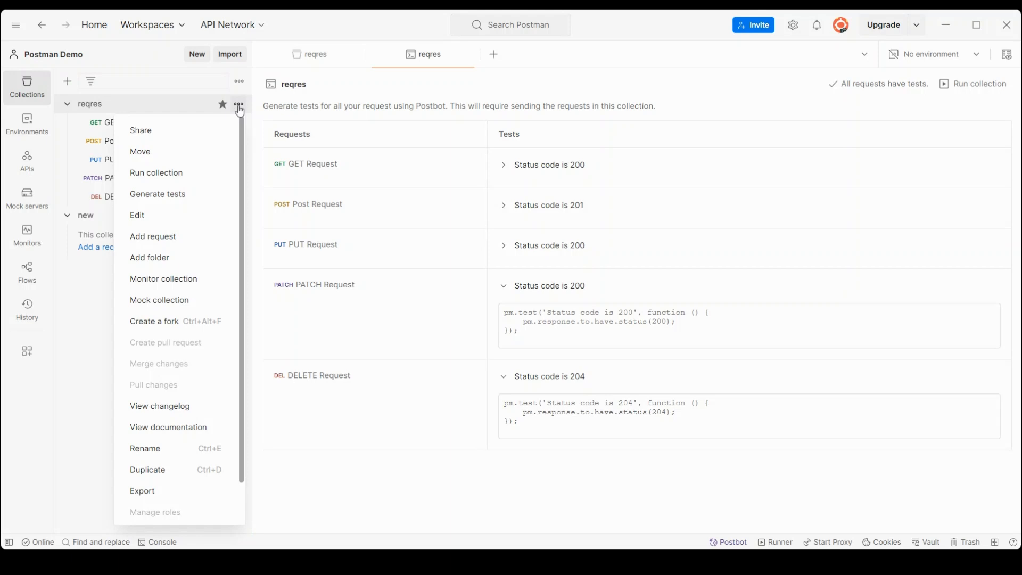
click(217, 292)
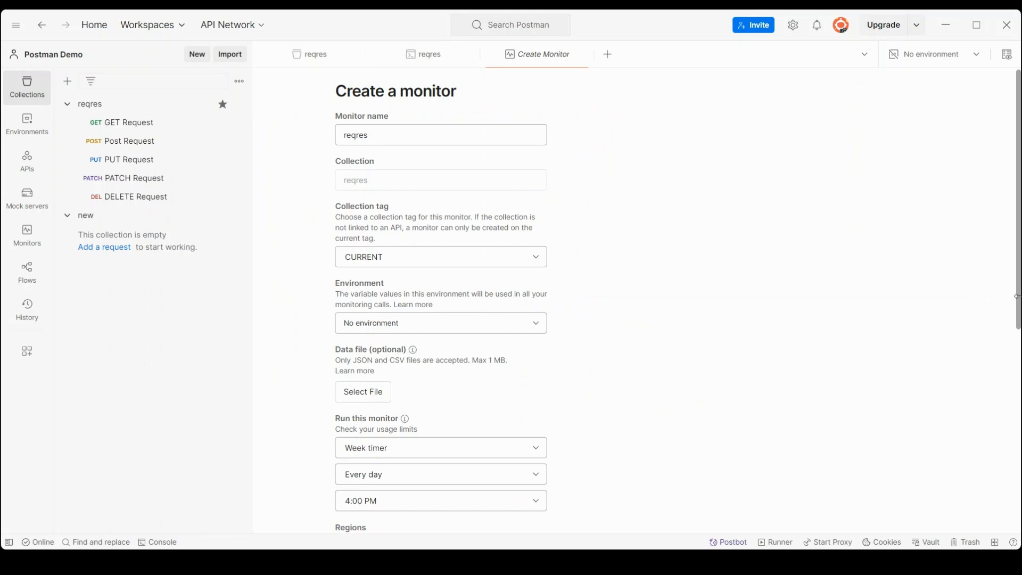
scroll(1017, 320, down, 1)
scroll(1017, 320, down, 5)
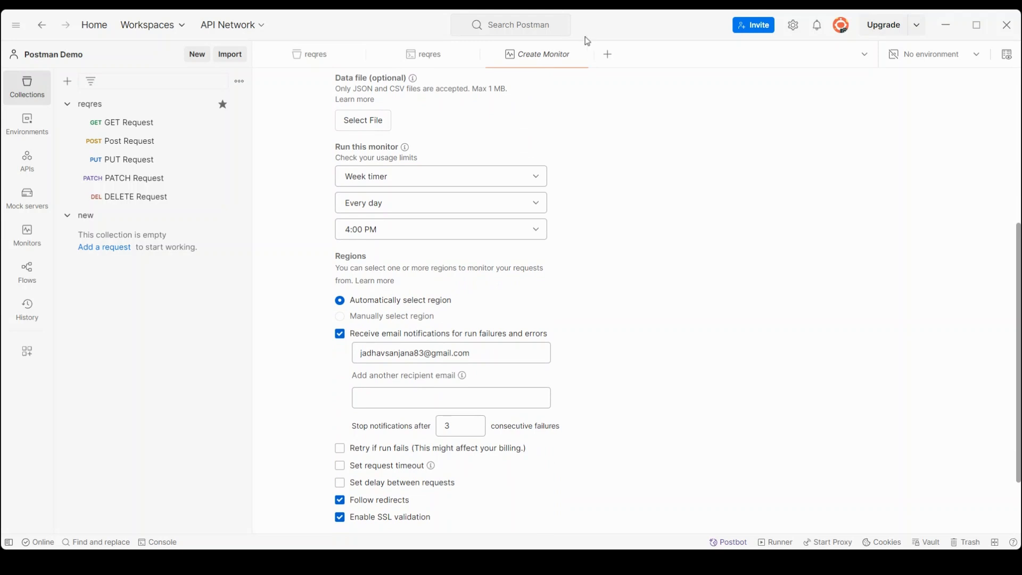
click(586, 55)
click(238, 104)
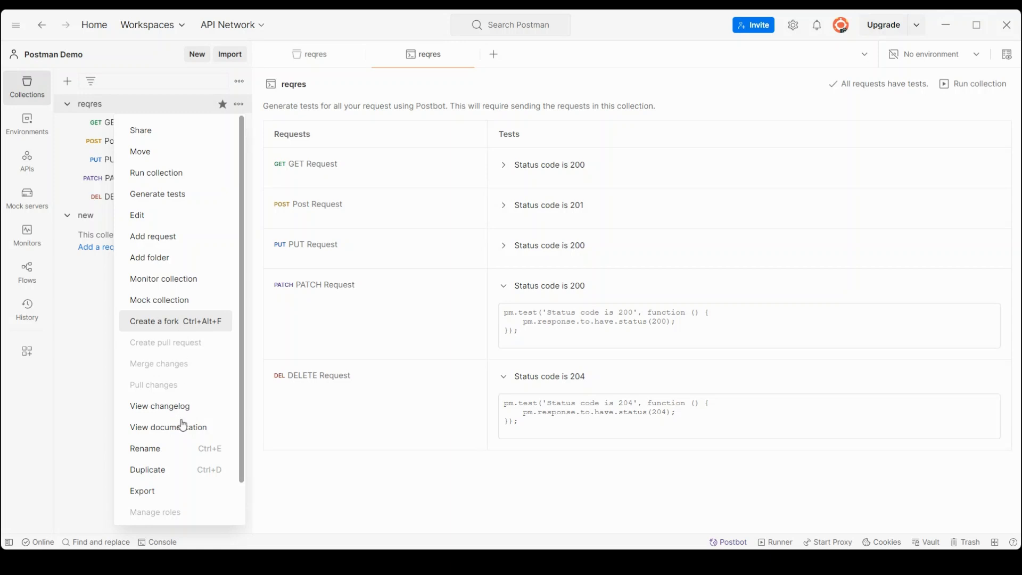
click(159, 411)
click(159, 411)
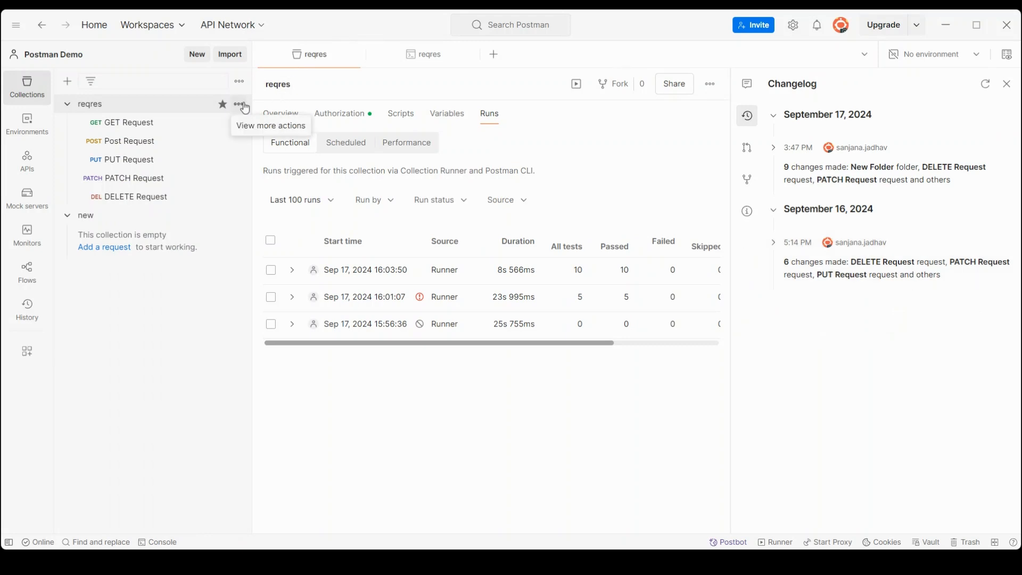
click(243, 106)
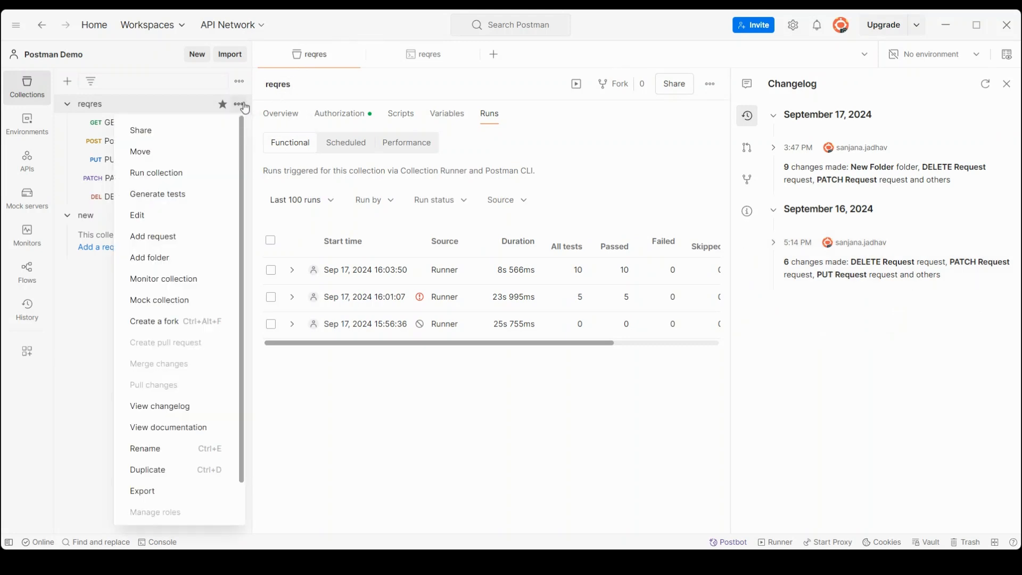
click(195, 441)
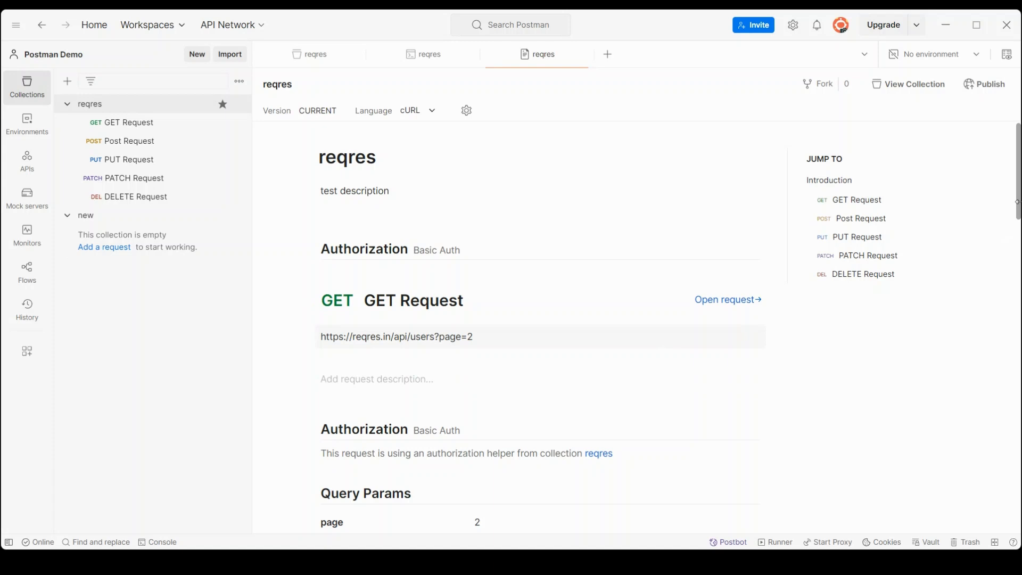
drag(1019, 217, 1019, 246)
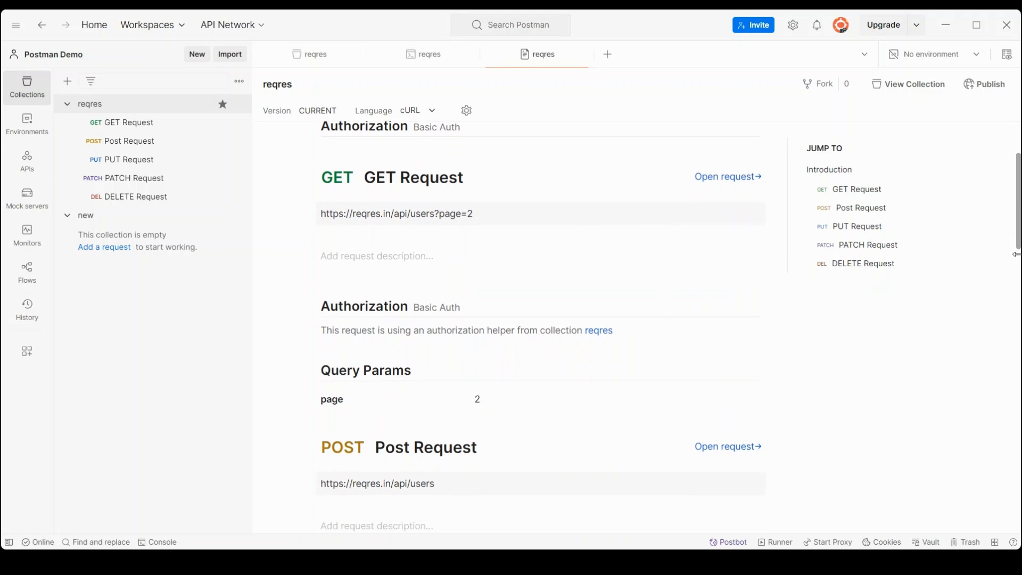
drag(1018, 243, 1018, 403)
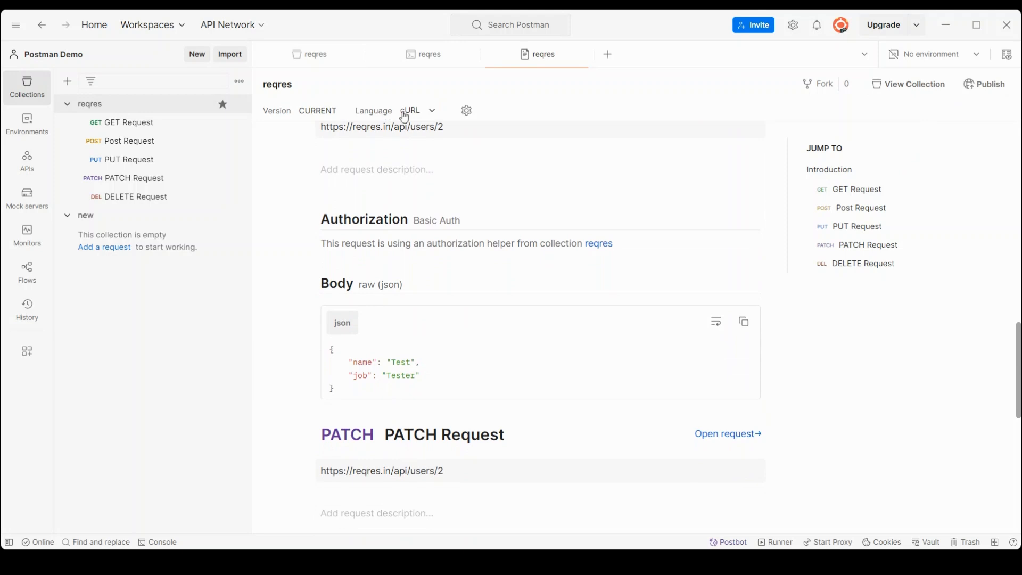
Step: Switch the reqres documentation code snippets from cURL to HTTP
click(423, 115)
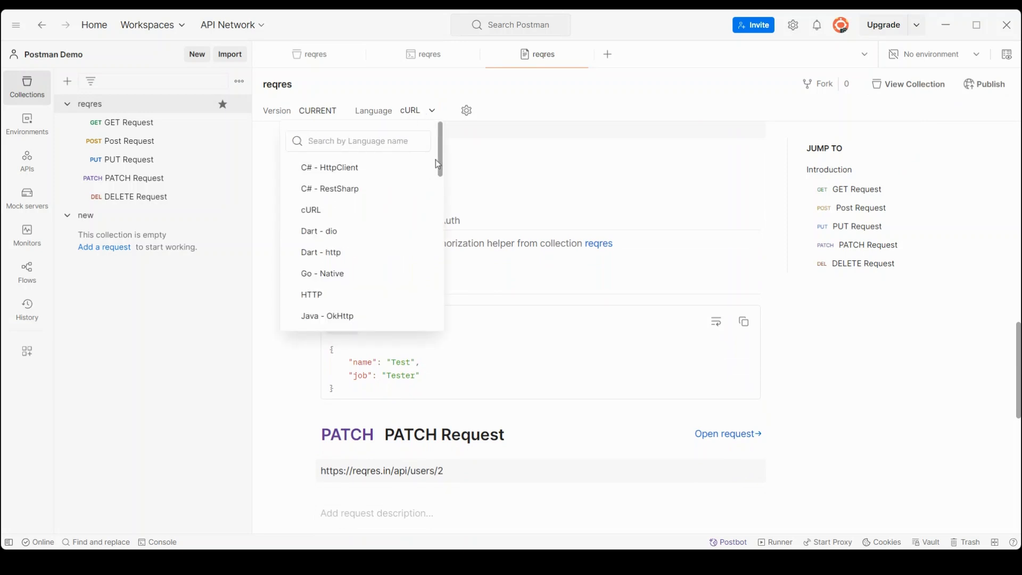
drag(440, 160, 442, 232)
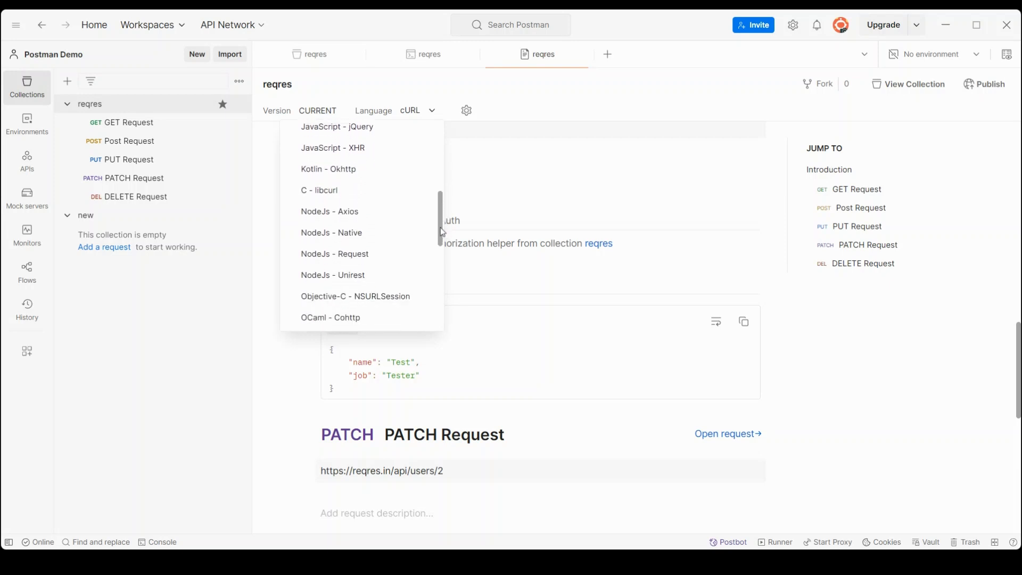
text(htt)
click(323, 210)
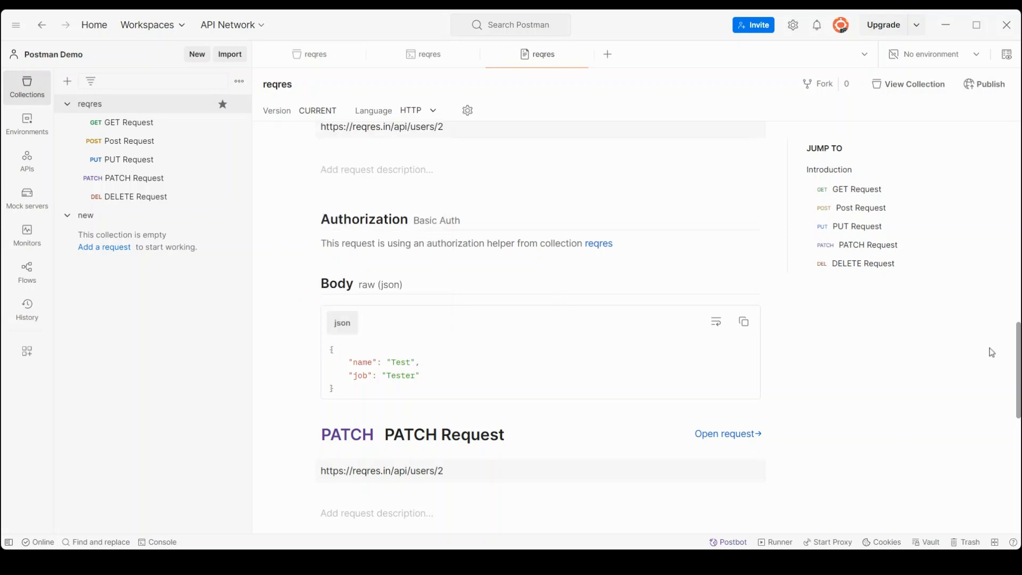
drag(1017, 371, 998, 233)
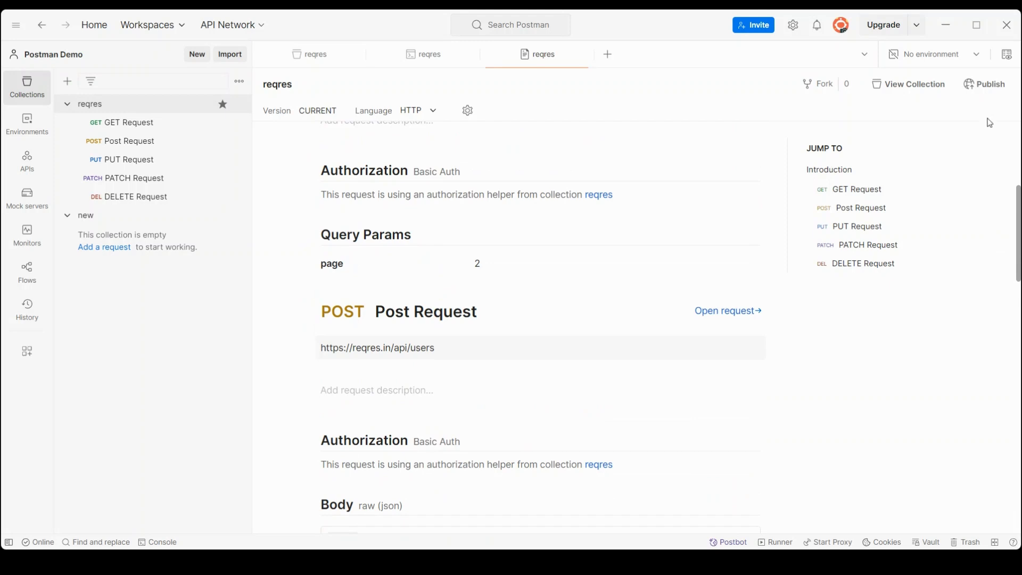
click(238, 104)
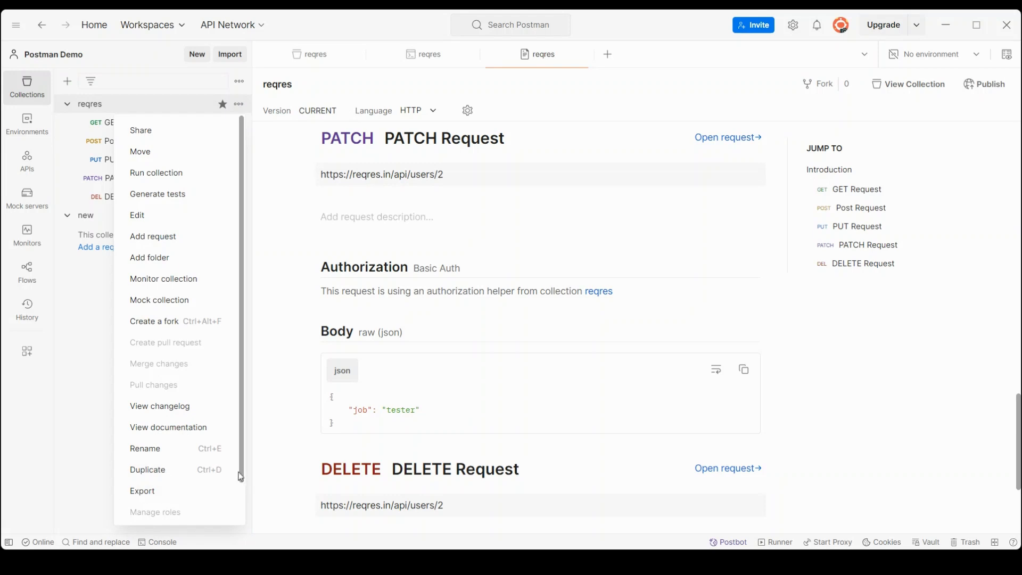
Step: Leave reqres untouched and open the Trash page, which is empty
drag(240, 477, 241, 519)
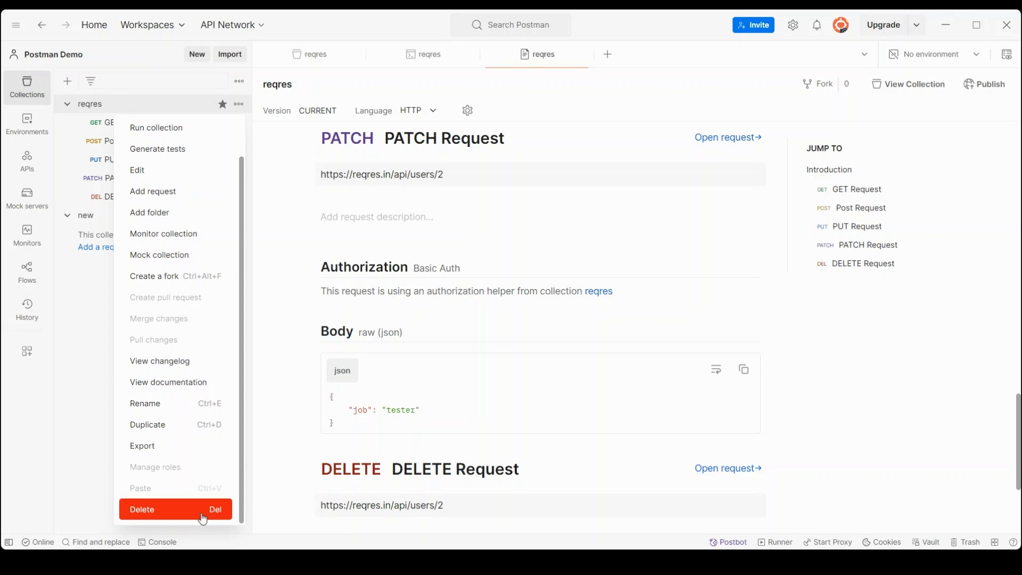
click(813, 379)
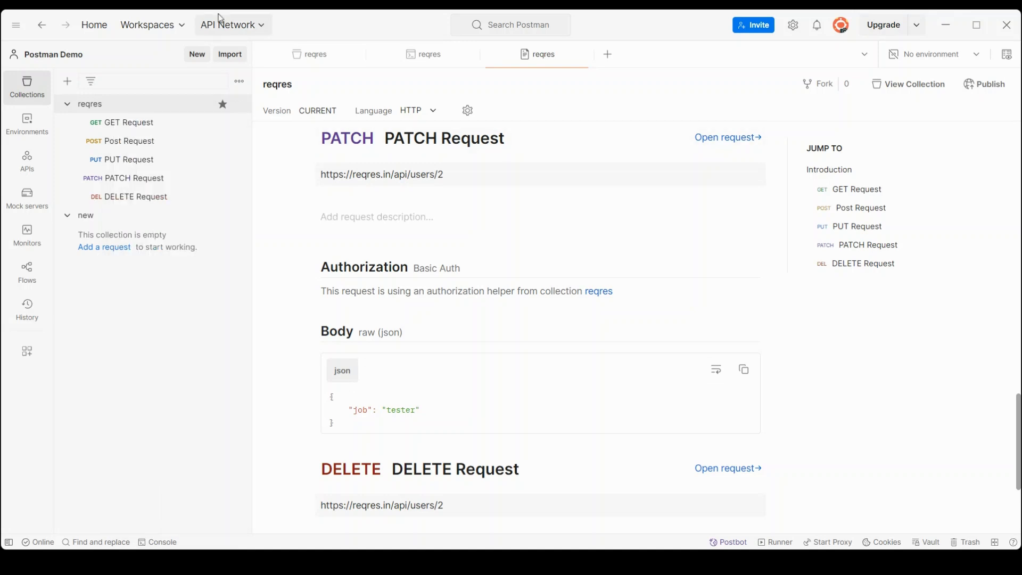
click(241, 84)
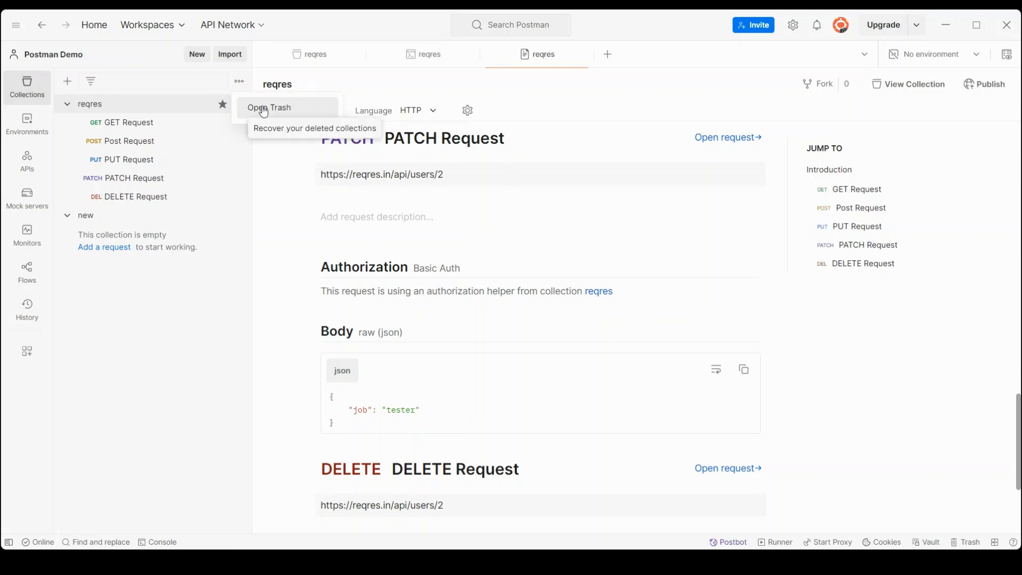
click(920, 467)
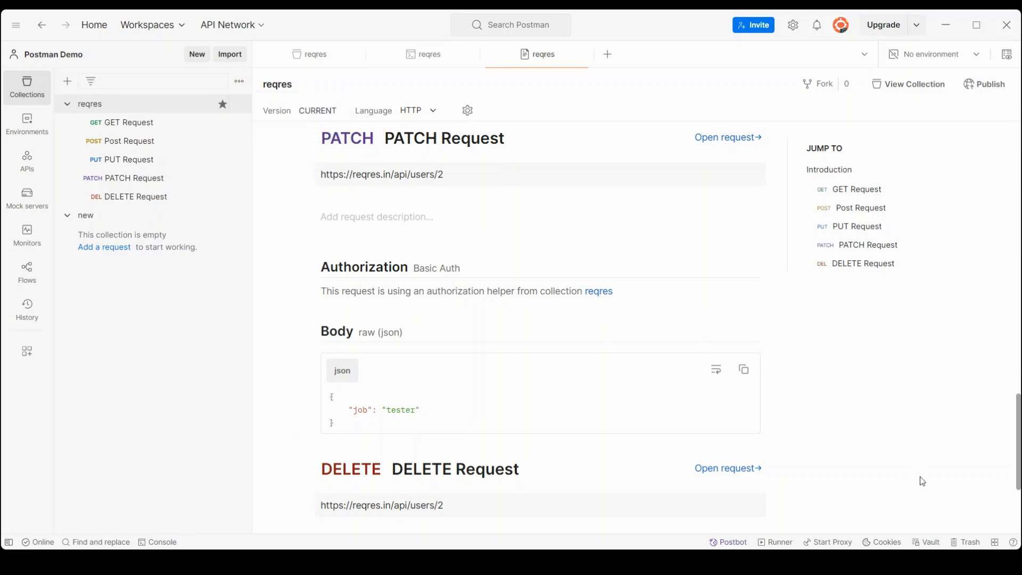
click(964, 543)
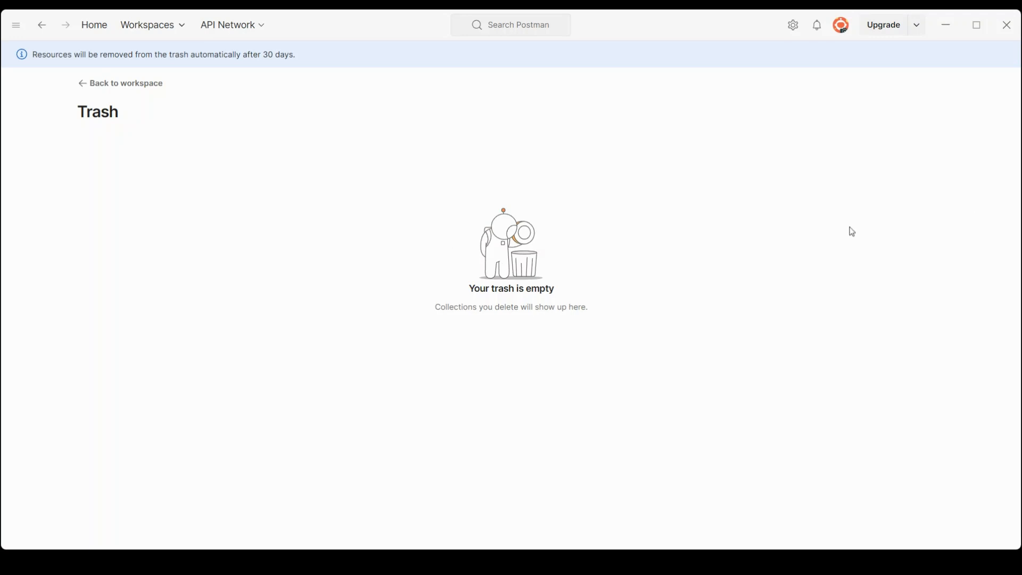
Step: Return from the empty Trash to the Postman Demo workspace
click(149, 83)
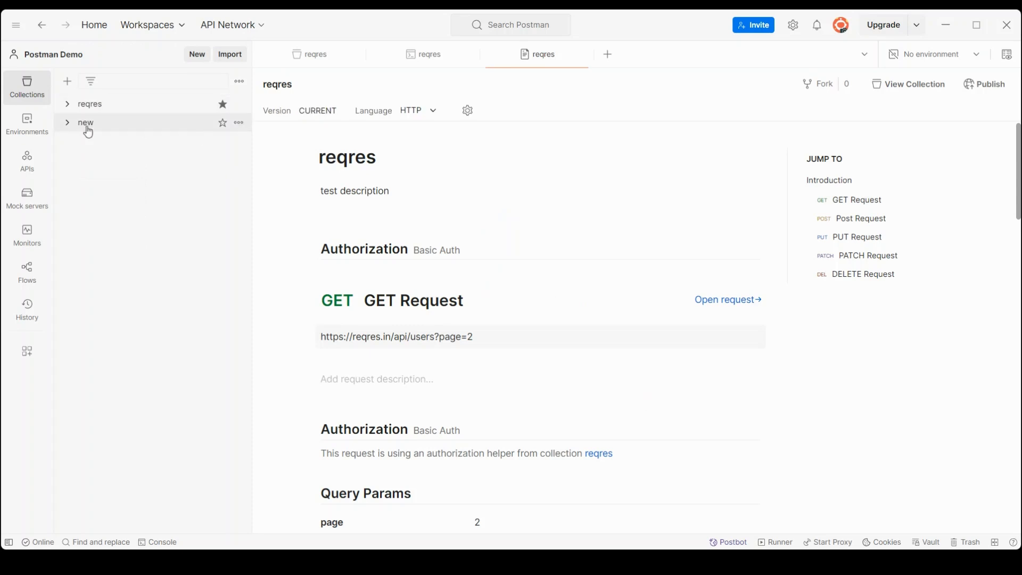
Step: Delete the empty 'new' collection and confirm it appears in the Trash
click(238, 124)
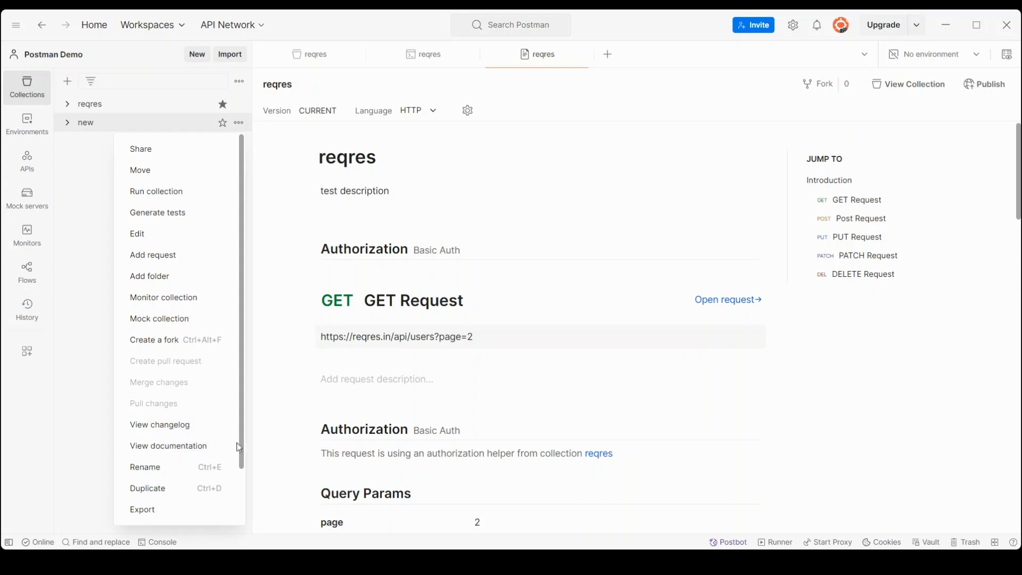
scroll(241, 445, down, 2)
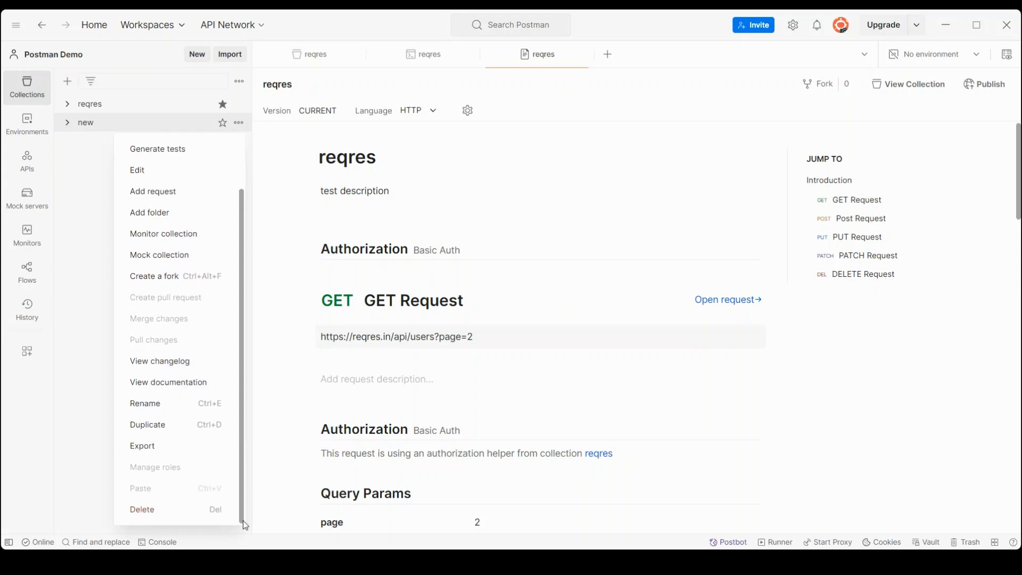
click(142, 509)
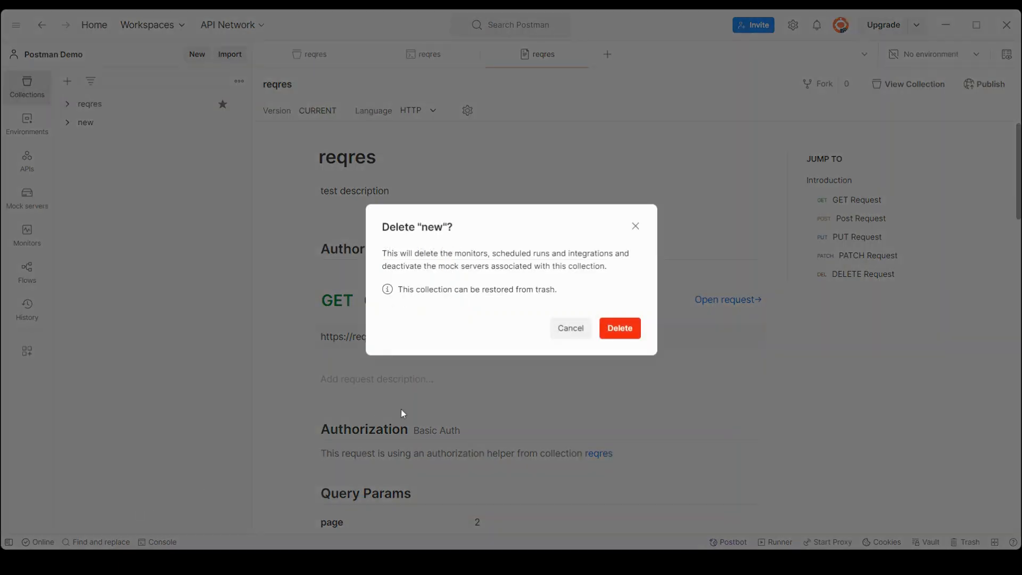
click(609, 327)
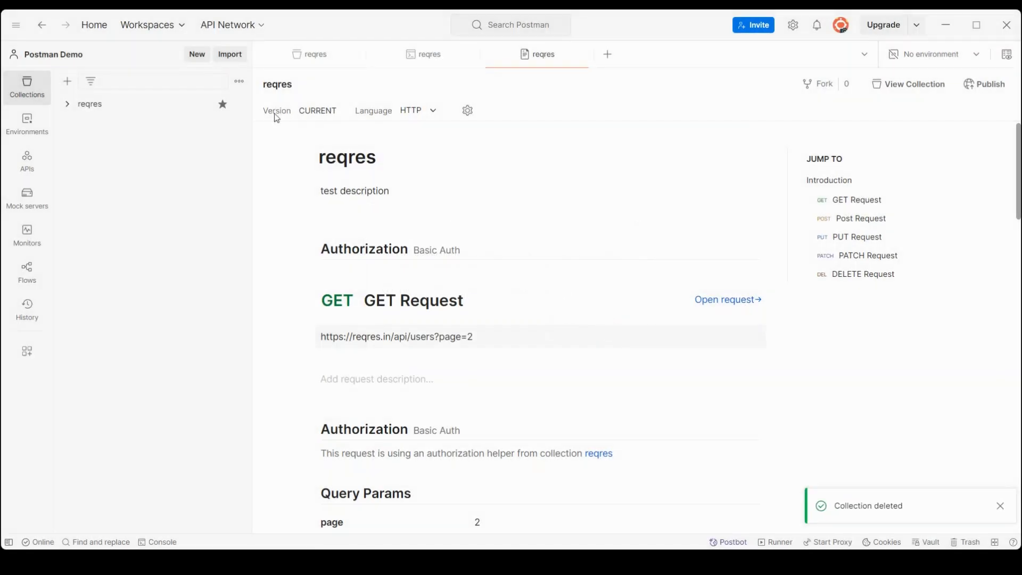
click(970, 543)
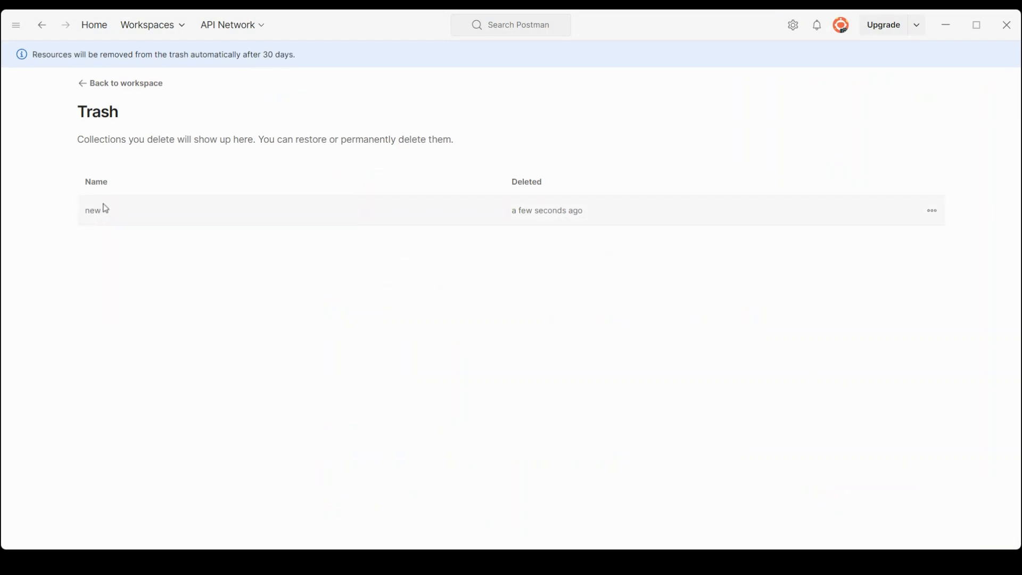
Step: Permanently delete the 'new' collection from Trash, then return to the workspace
mouse_move(862, 209)
click(927, 216)
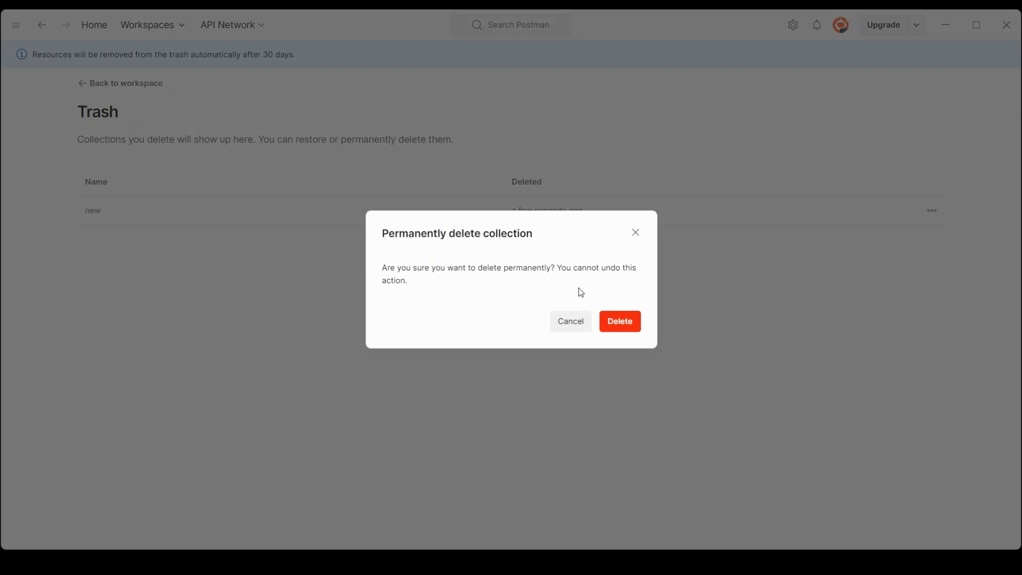
click(565, 322)
mouse_move(924, 212)
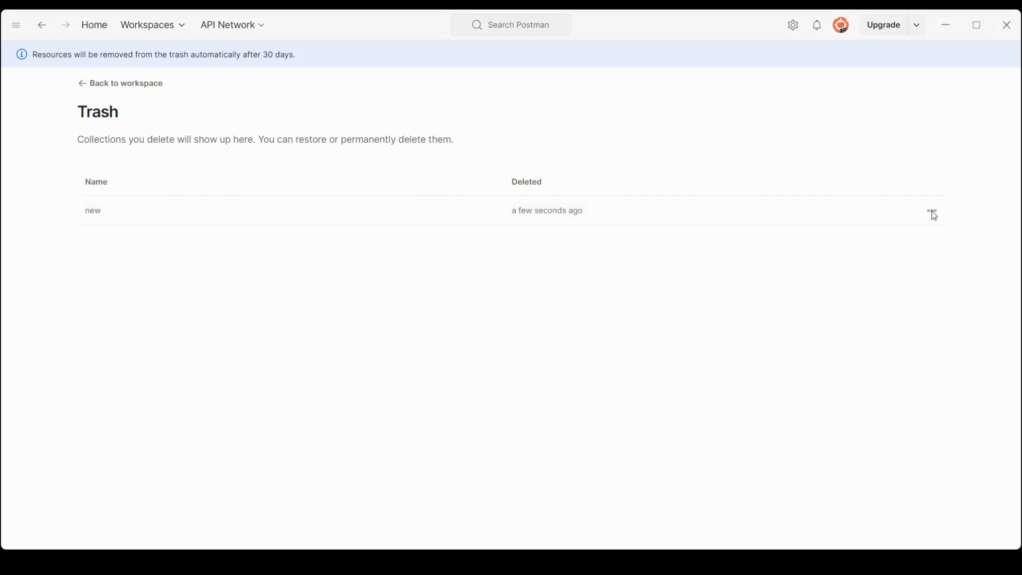
click(929, 213)
click(612, 322)
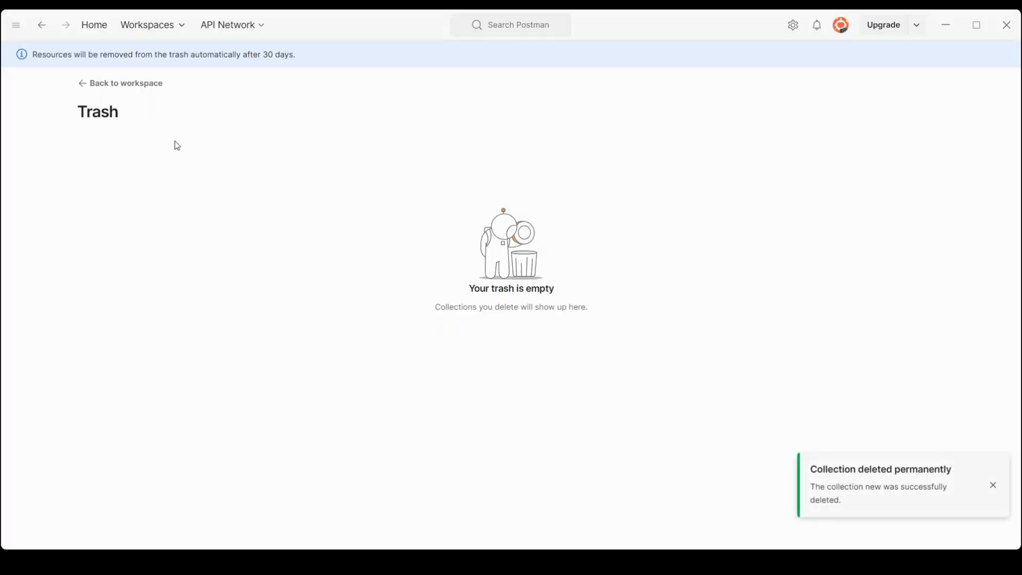
click(109, 90)
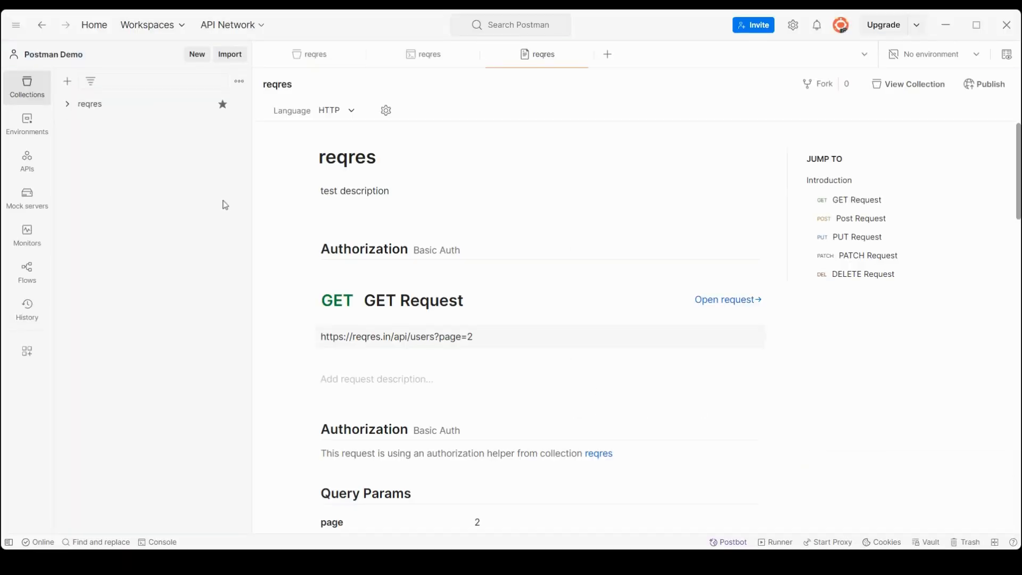
Step: Expand the reqres collection to show its five requests and its 'test description' overview
click(104, 109)
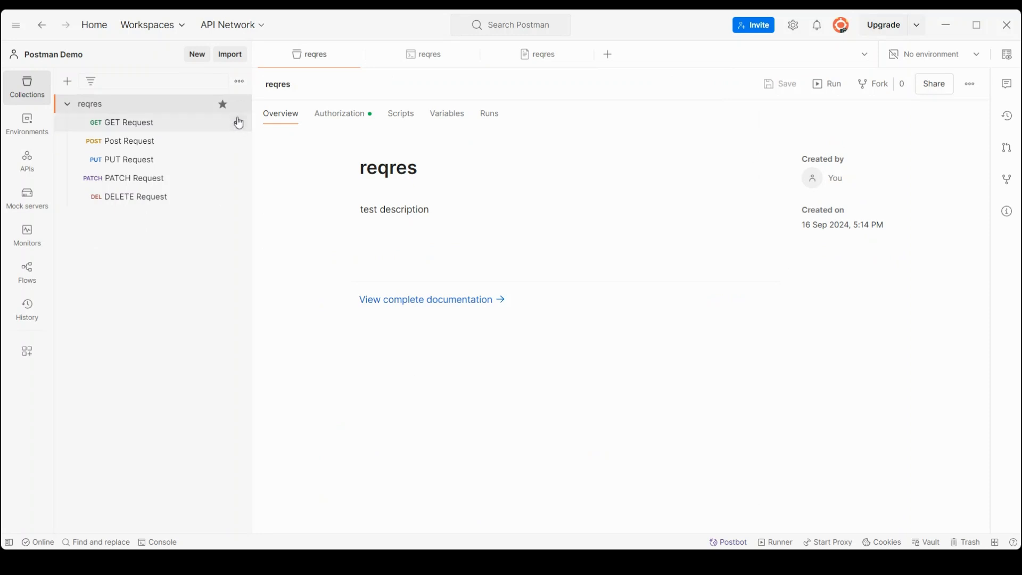
Step: Review reqres Authorization, Scheduled and Performance runs: one 1-minute run, 5 VUs, 273 requests
click(364, 119)
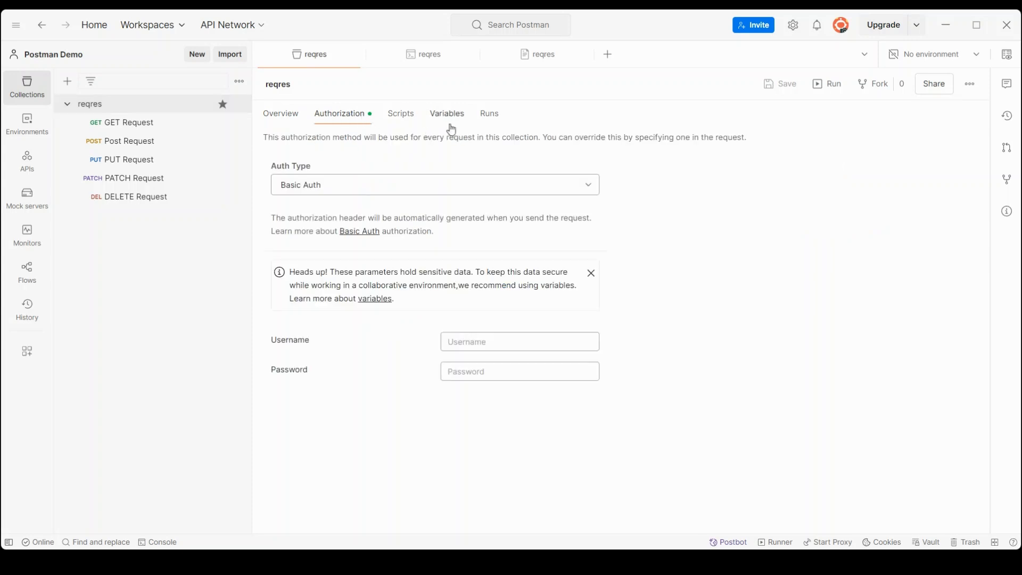
click(483, 123)
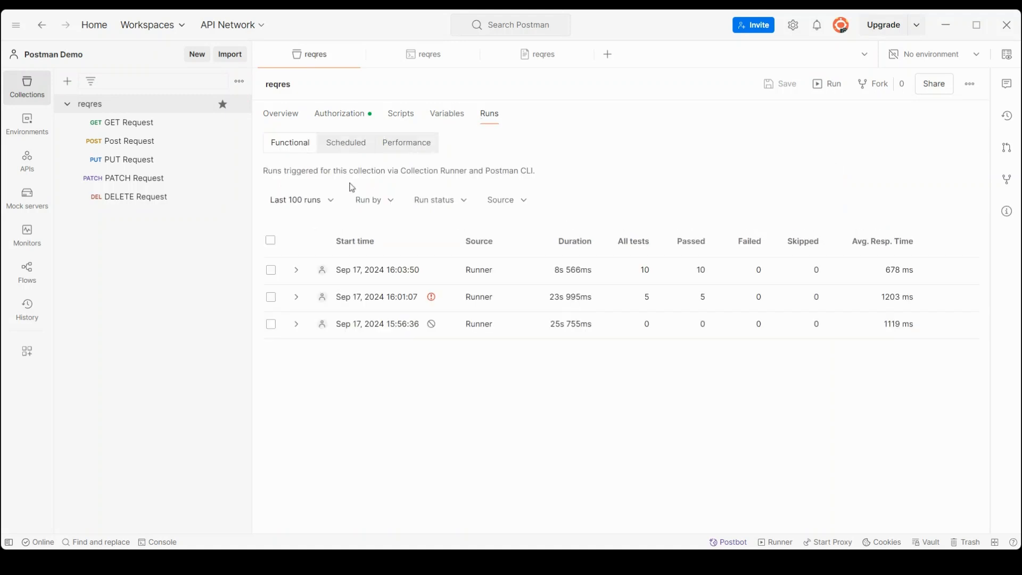
click(340, 141)
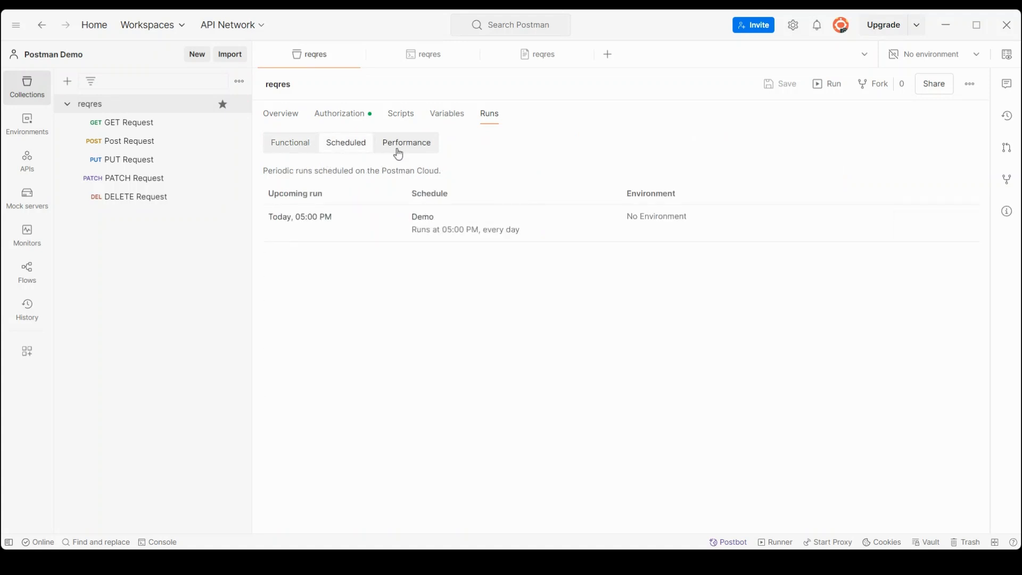
click(398, 149)
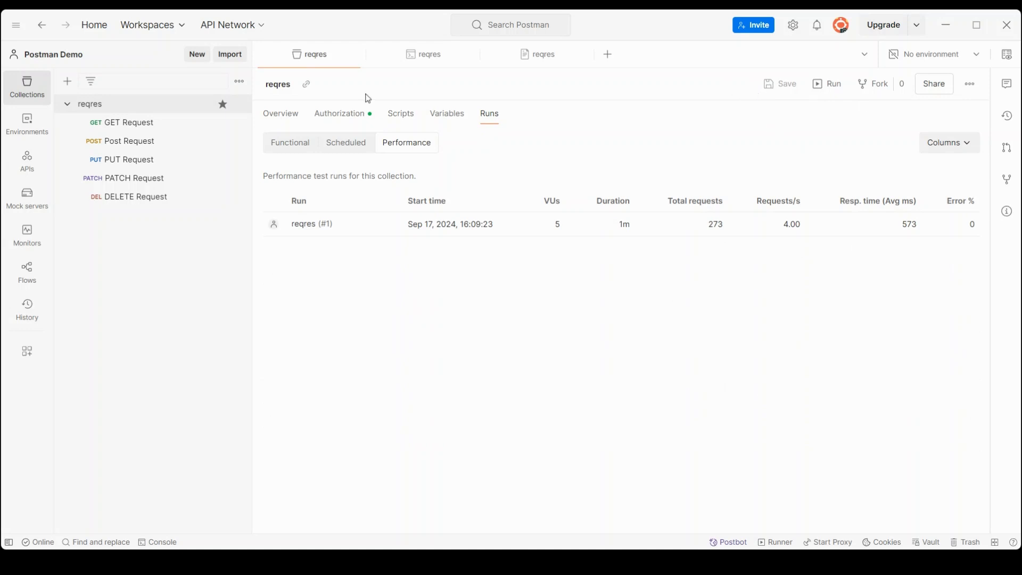
click(239, 104)
click(445, 352)
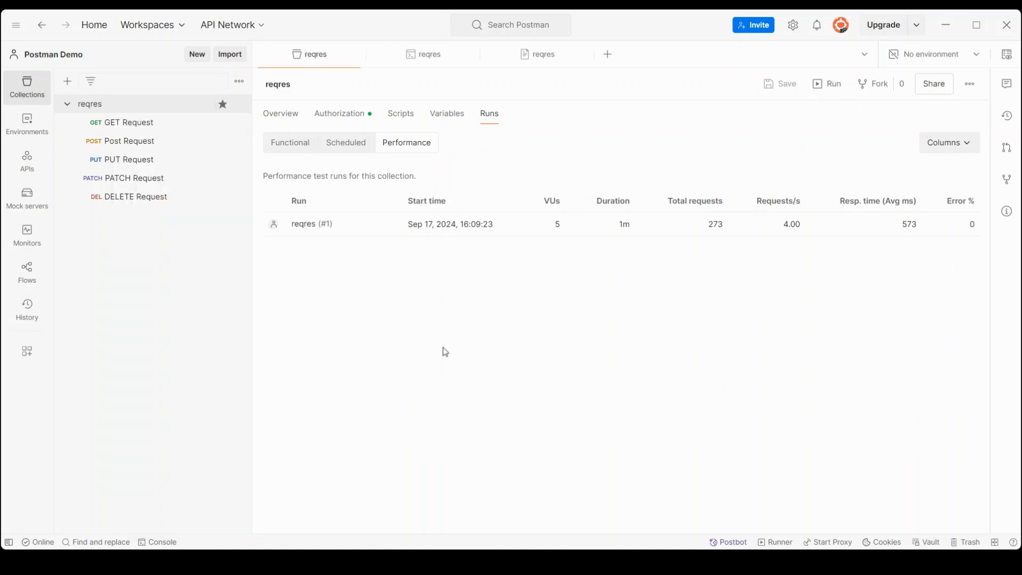